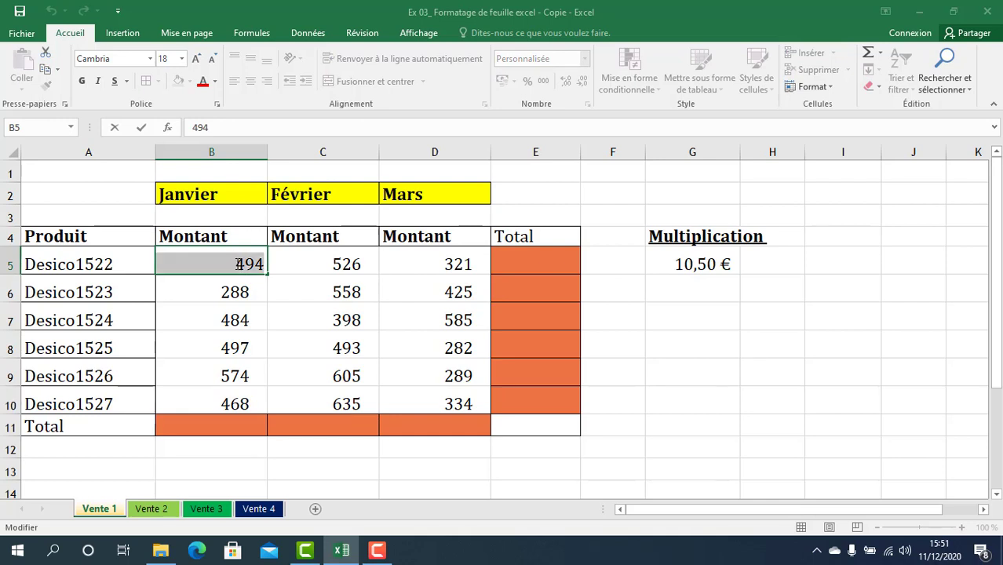
- Turn the Janvier amount for Desico1522 in B5 into the formula =494*G5
{"action": "left_click", "coordinate": [237, 264]}
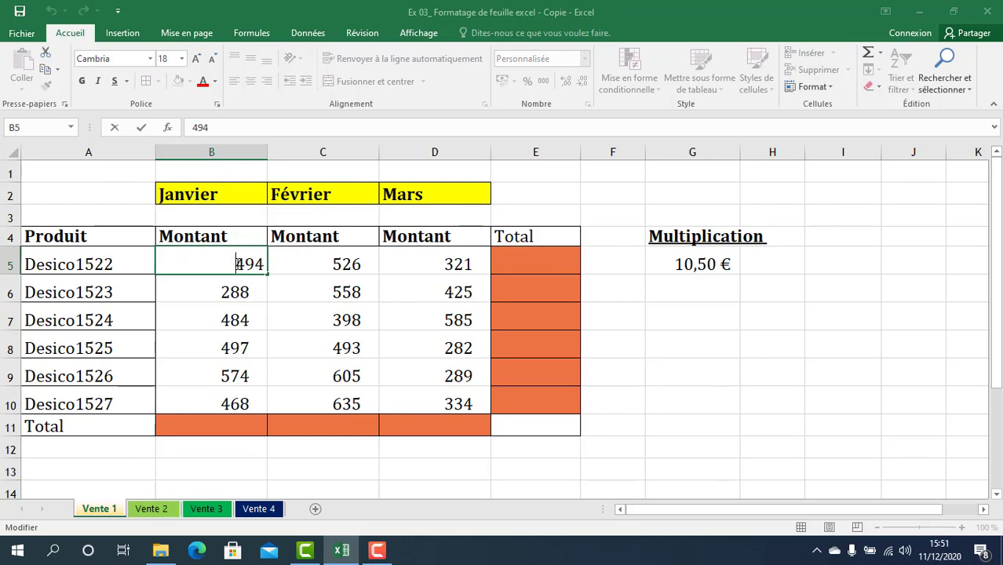
{"action": "type", "text": "="}
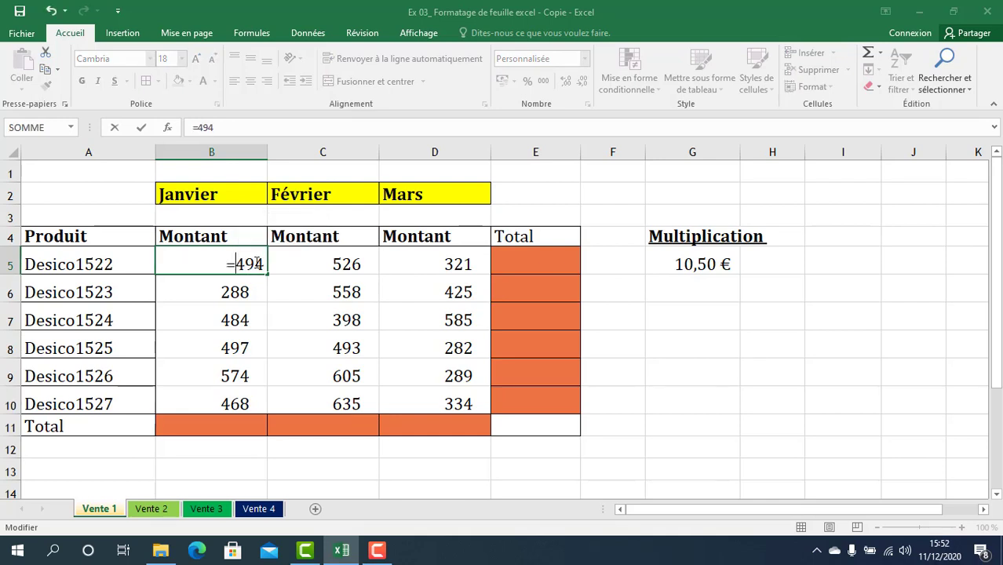
{"action": "left_click_drag", "start_coordinate": [235, 265], "coordinate": [268, 264]}
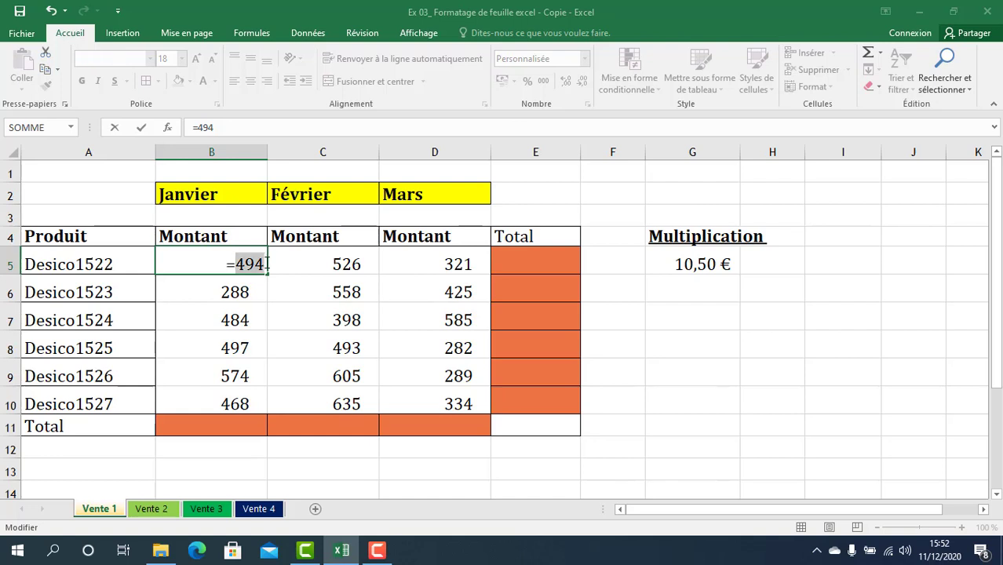
{"action": "left_click", "coordinate": [267, 265]}
{"action": "type", "text": "*"}
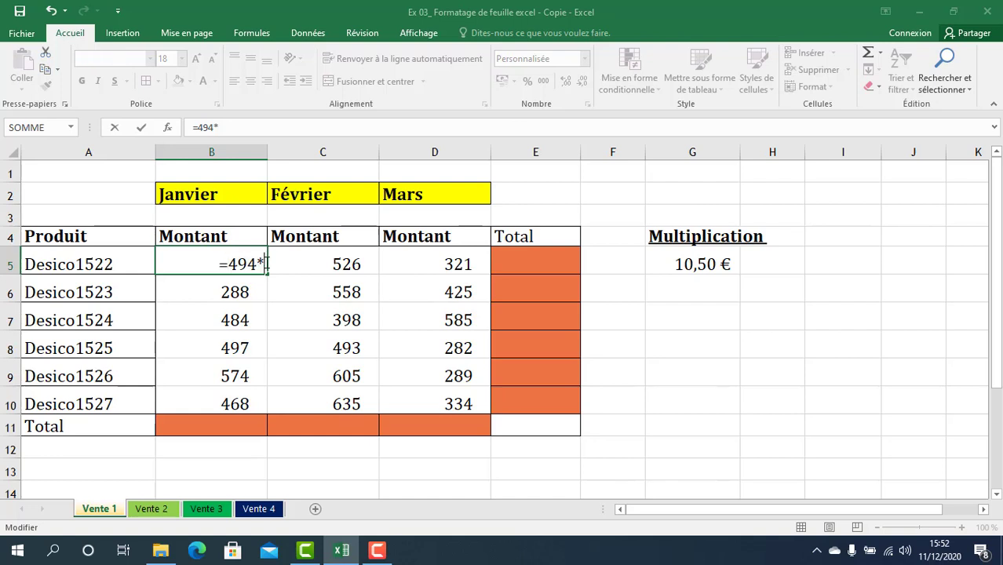
{"action": "left_click", "coordinate": [663, 258]}
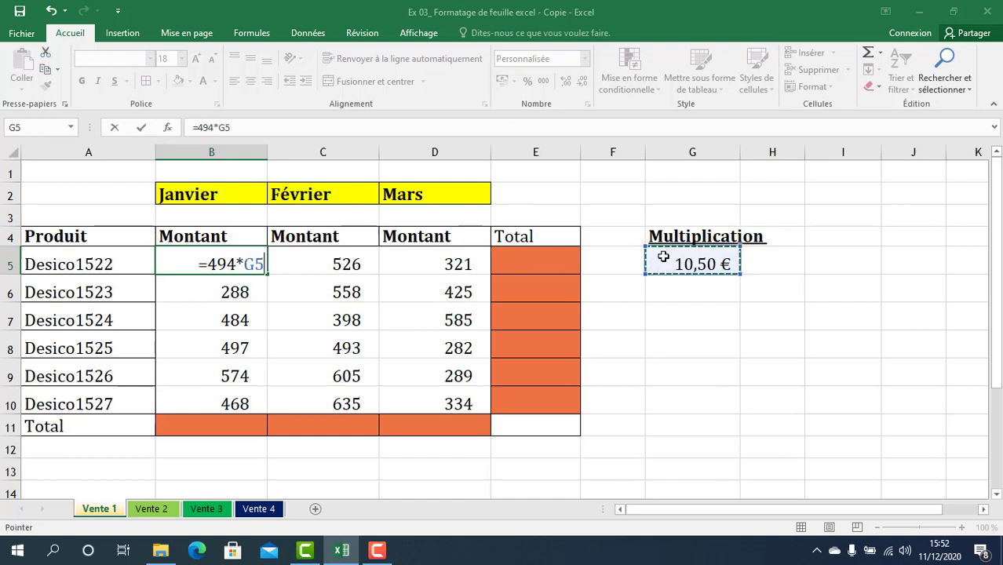
{"action": "key", "text": "Return"}
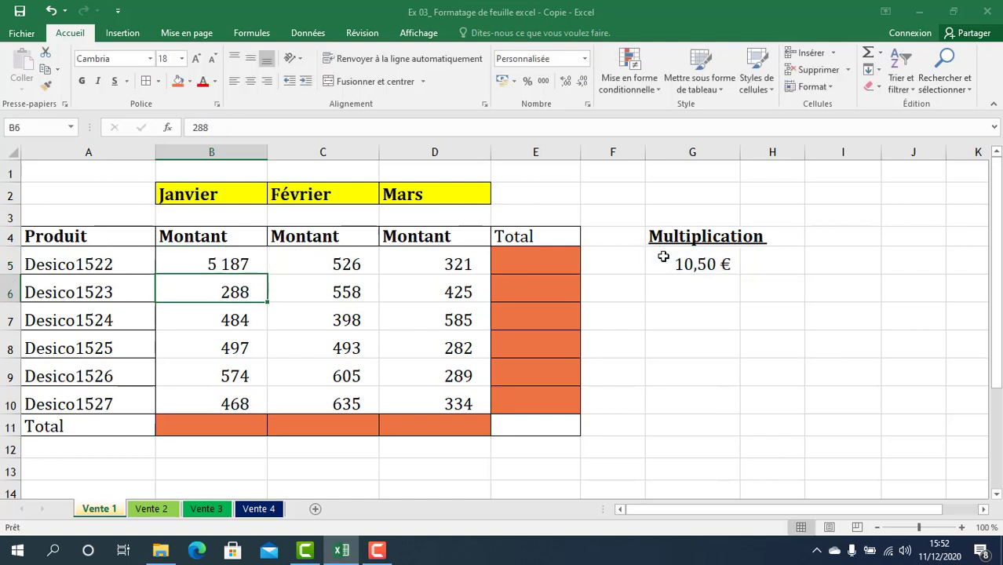
- Try to fill the B5 formula down through B10, inspecting the formula in B6 before undoing the fill
{"action": "left_click", "coordinate": [247, 264]}
{"action": "left_click_drag", "start_coordinate": [269, 268], "coordinate": [270, 409]}
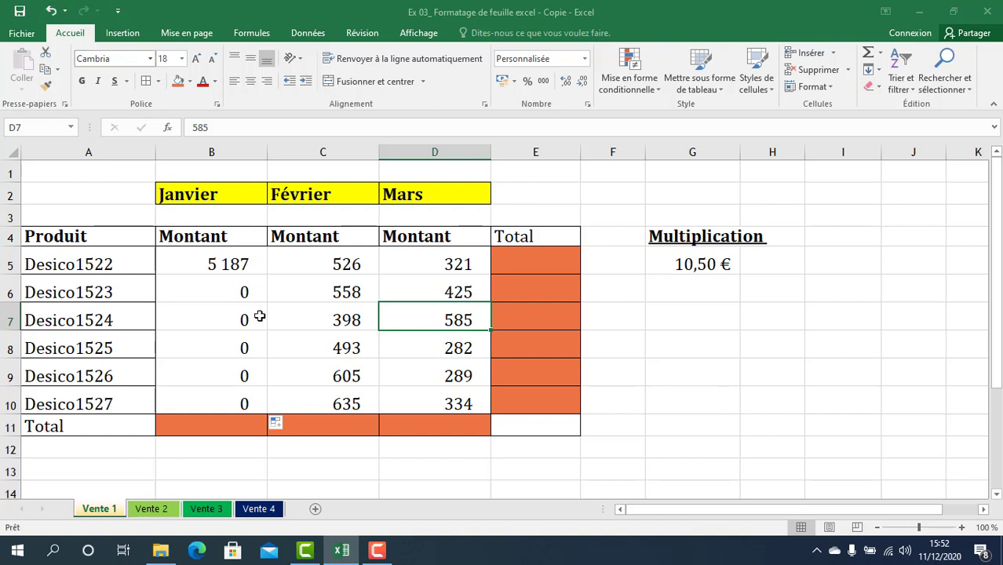
{"action": "left_click", "coordinate": [244, 293]}
{"action": "double_click", "coordinate": [243, 292]}
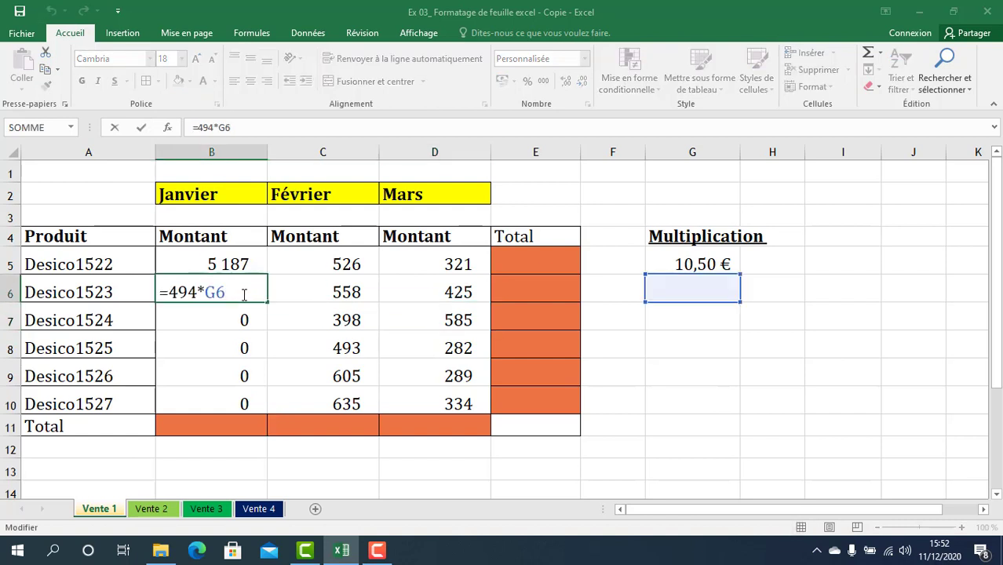
{"action": "key", "text": "Return"}
{"action": "key", "text": "ctrl+z"}
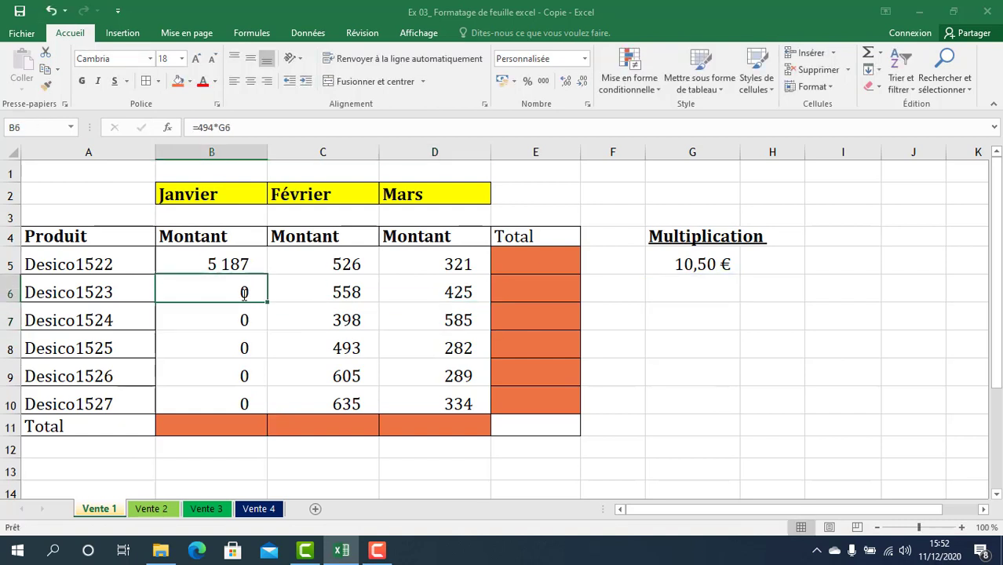
{"action": "key", "text": "ctrl+z"}
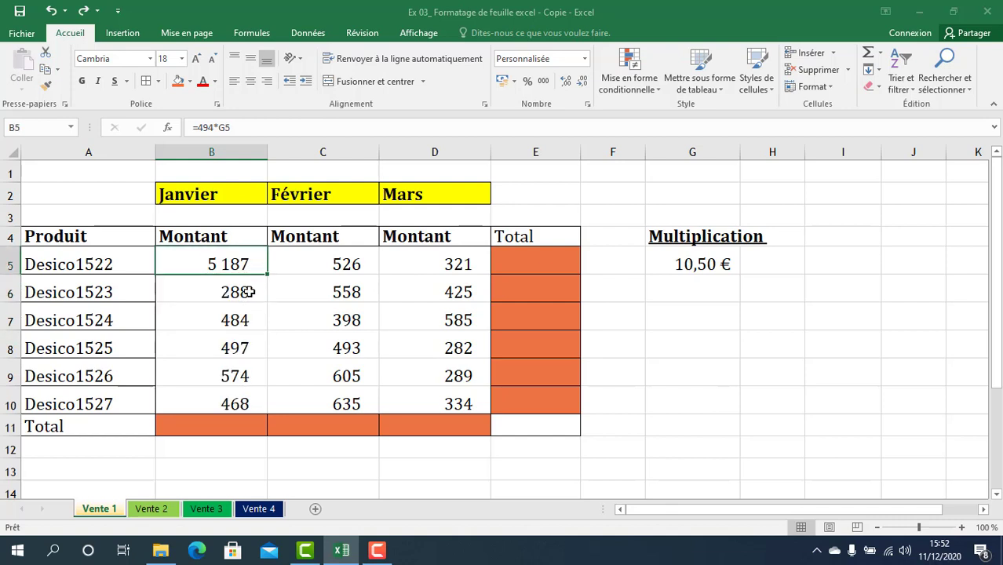
- Turn the Janvier amount for Desico1523 in B6 into the formula =288*G5
{"action": "double_click", "coordinate": [248, 291]}
{"action": "double_click", "coordinate": [232, 291]}
{"action": "left_click", "coordinate": [233, 291]}
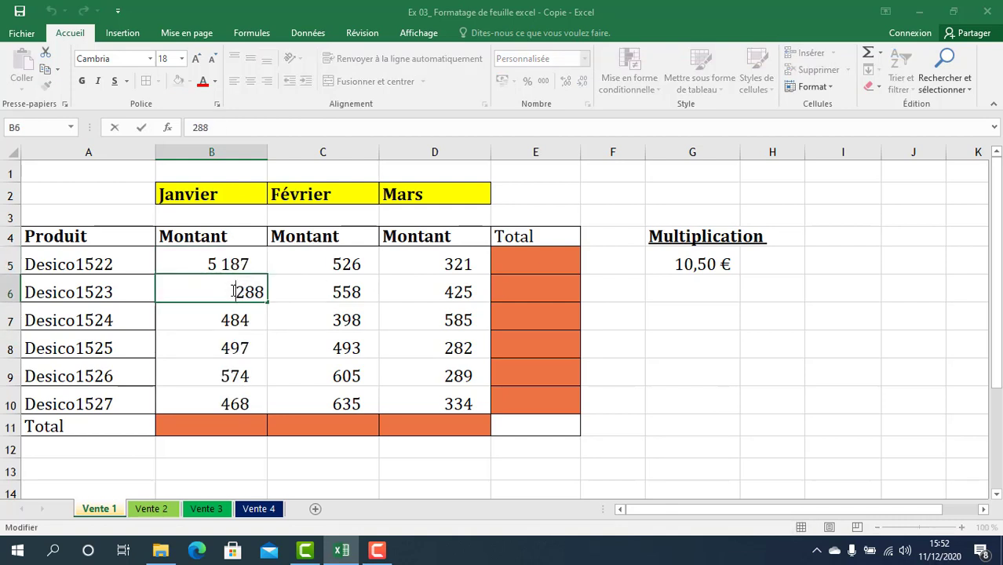
{"action": "type", "text": "=288"}
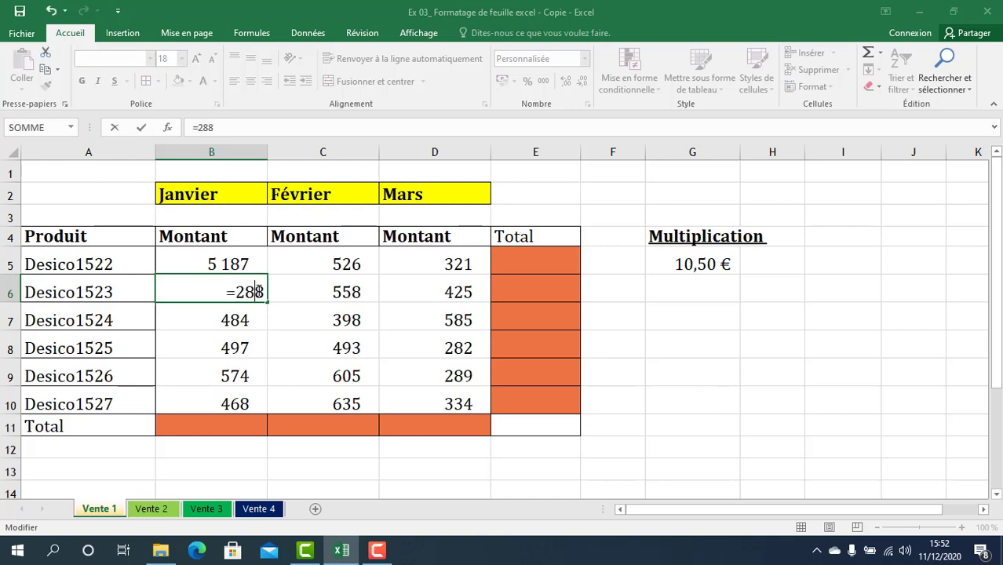
{"action": "type", "text": "*"}
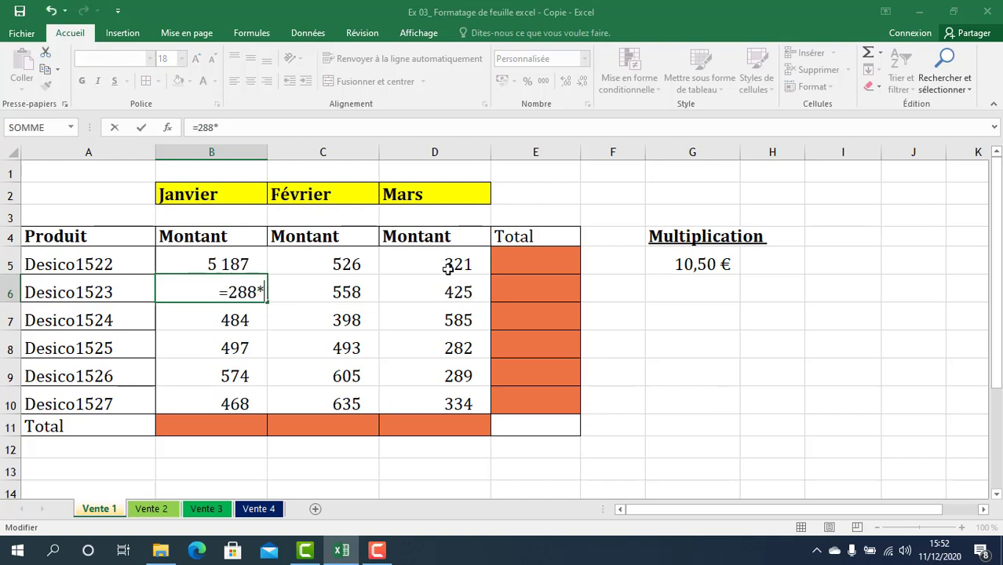
{"action": "left_click", "coordinate": [667, 265]}
{"action": "key", "text": "Return"}
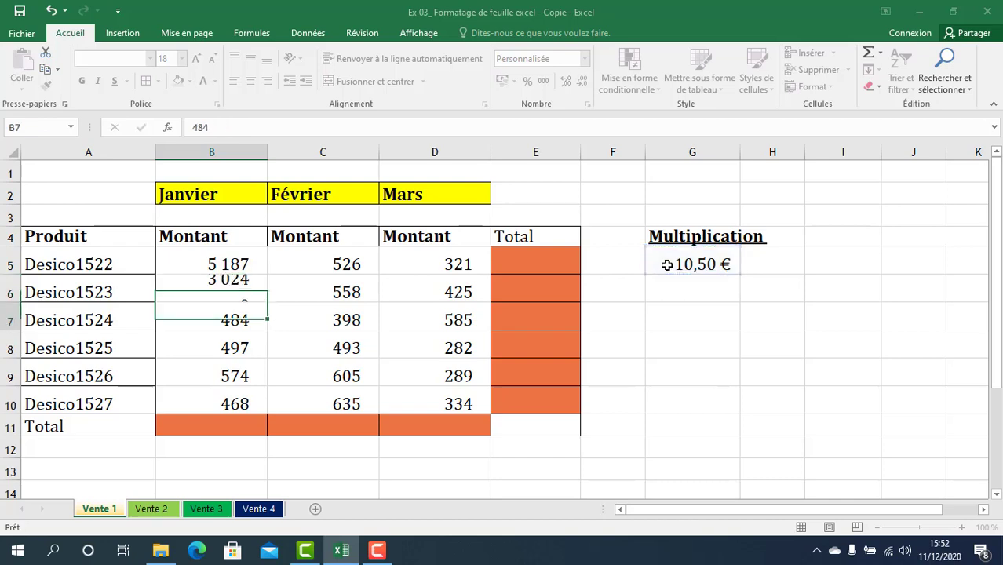
- Look through the Vente 2, Vente 3 and Vente 4 sheets and return to Vente 1
{"action": "left_click", "coordinate": [158, 514]}
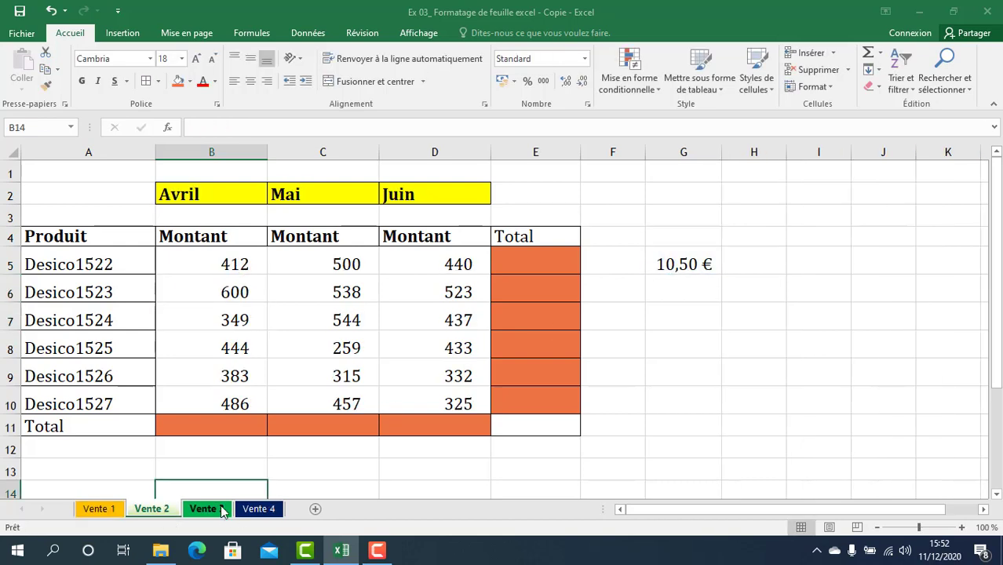
{"action": "left_click", "coordinate": [219, 514]}
{"action": "left_click", "coordinate": [251, 511]}
{"action": "left_click", "coordinate": [99, 509]}
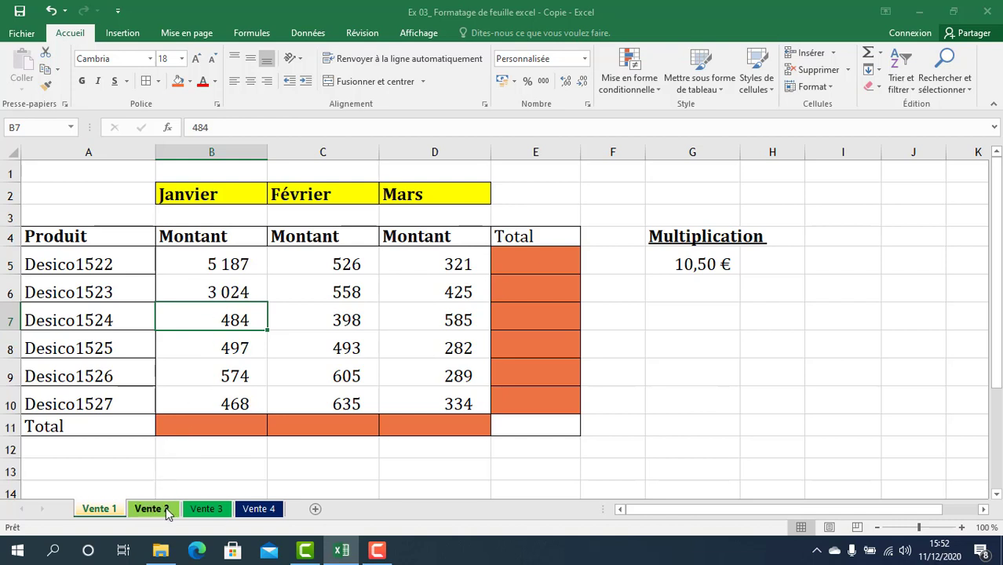
- Insert a blank column before Février and enter the formula =B5*H5 in C5
{"action": "left_click", "coordinate": [321, 152]}
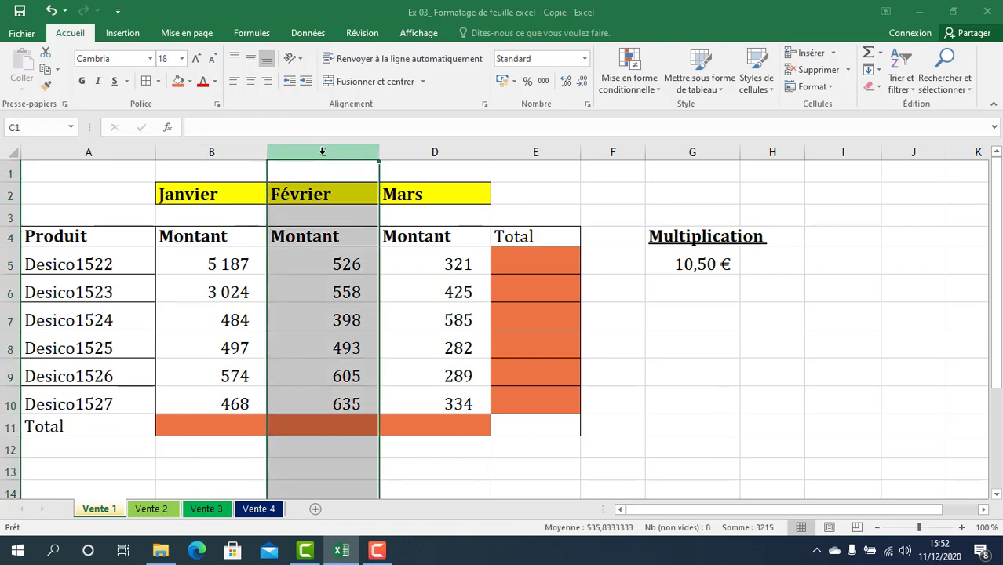
{"action": "key", "text": "ctrl+plus"}
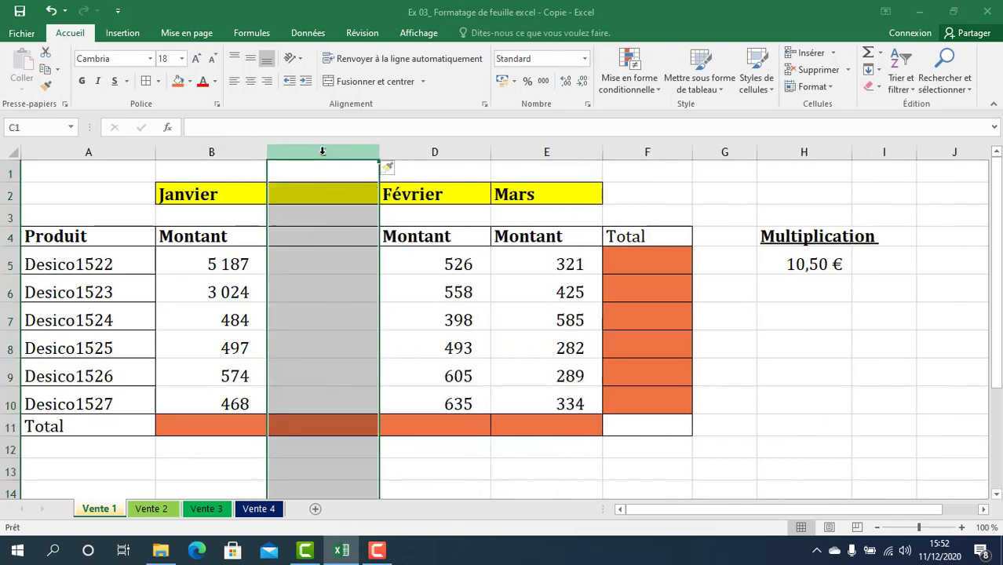
{"action": "left_click", "coordinate": [317, 265]}
{"action": "type", "text": "="}
{"action": "left_click", "coordinate": [240, 265]}
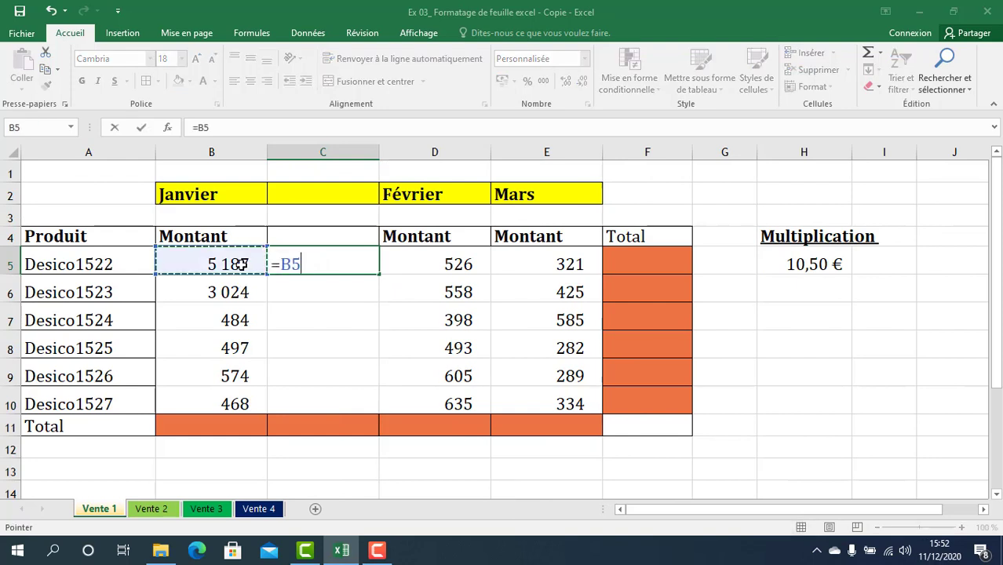
{"action": "type", "text": "*"}
{"action": "left_click", "coordinate": [785, 258]}
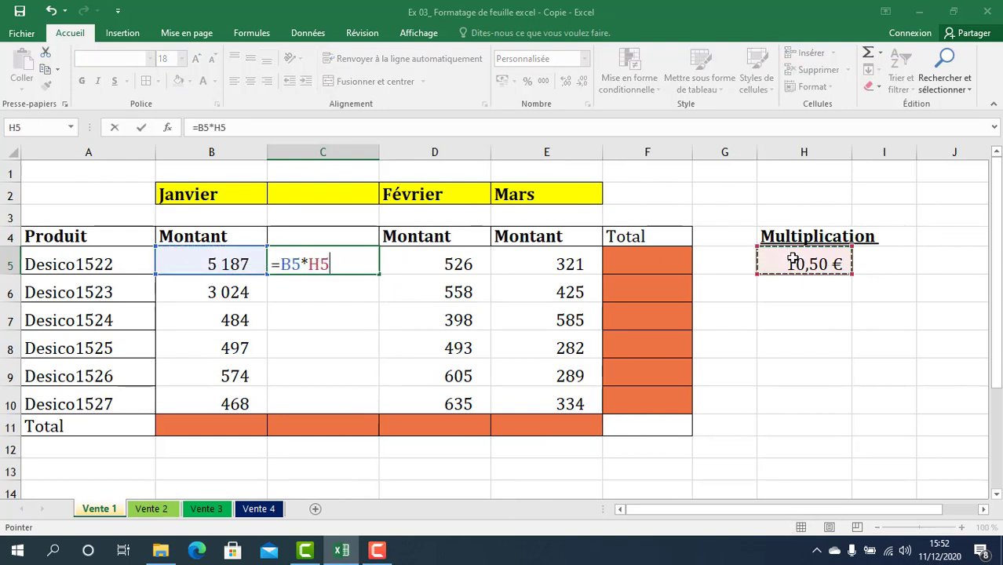
{"action": "key", "text": "Return"}
- Make the coefficient reference absolute in C5 so the formula reads =B5*$H$5
{"action": "left_click", "coordinate": [369, 267]}
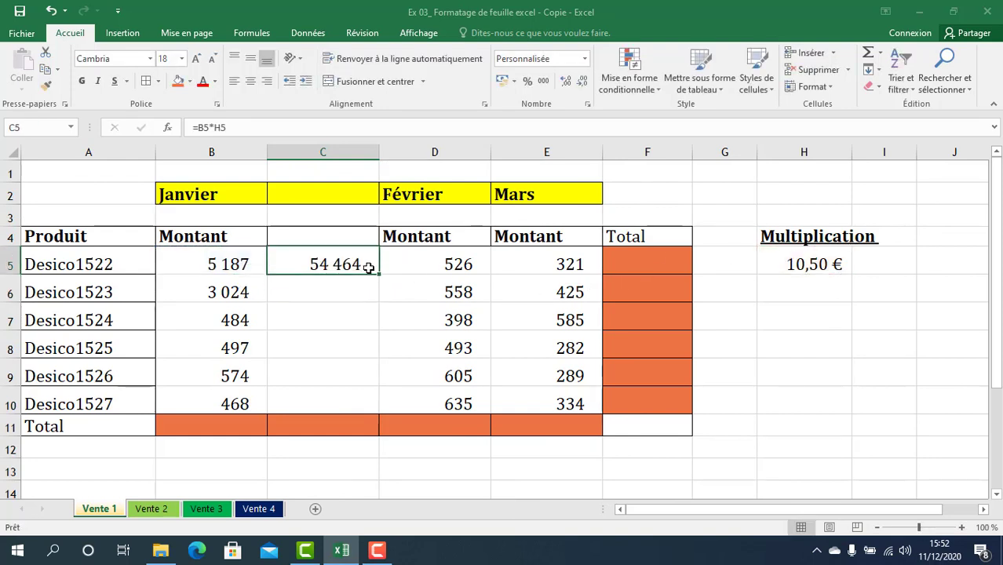
{"action": "left_click", "coordinate": [226, 127]}
{"action": "left_click", "coordinate": [226, 126]}
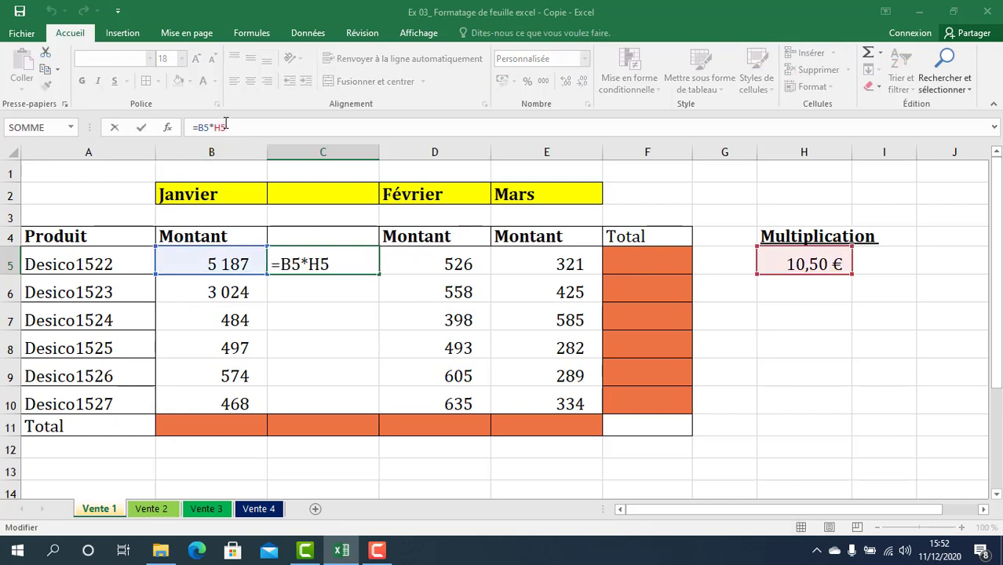
{"action": "key", "text": "F4"}
{"action": "key", "text": "Return"}
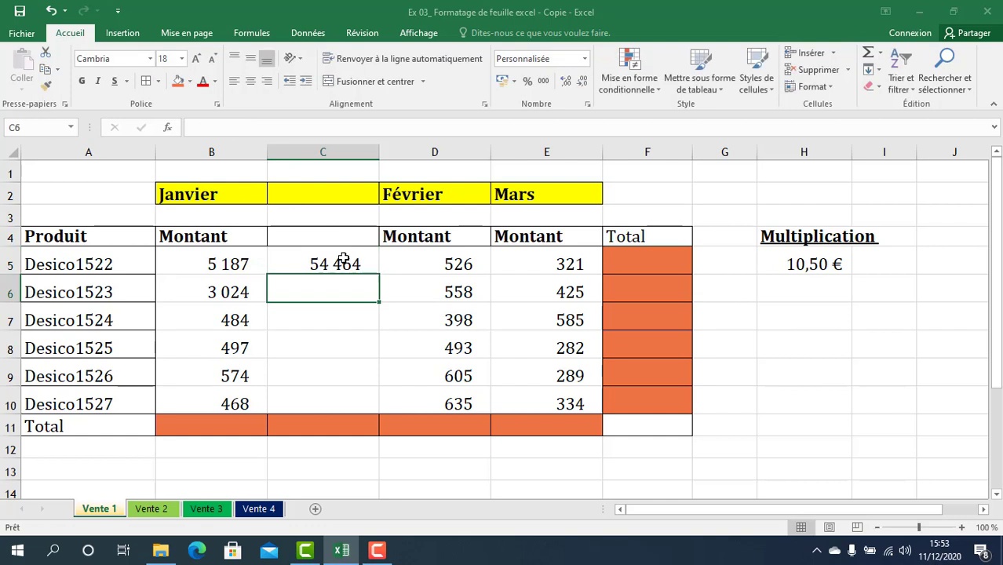
{"action": "double_click", "coordinate": [376, 266]}
{"action": "key", "text": "Return"}
- Fill the C5 formula down through C10 for all products
{"action": "left_click", "coordinate": [376, 267]}
{"action": "left_click_drag", "start_coordinate": [378, 304], "coordinate": [392, 345]}
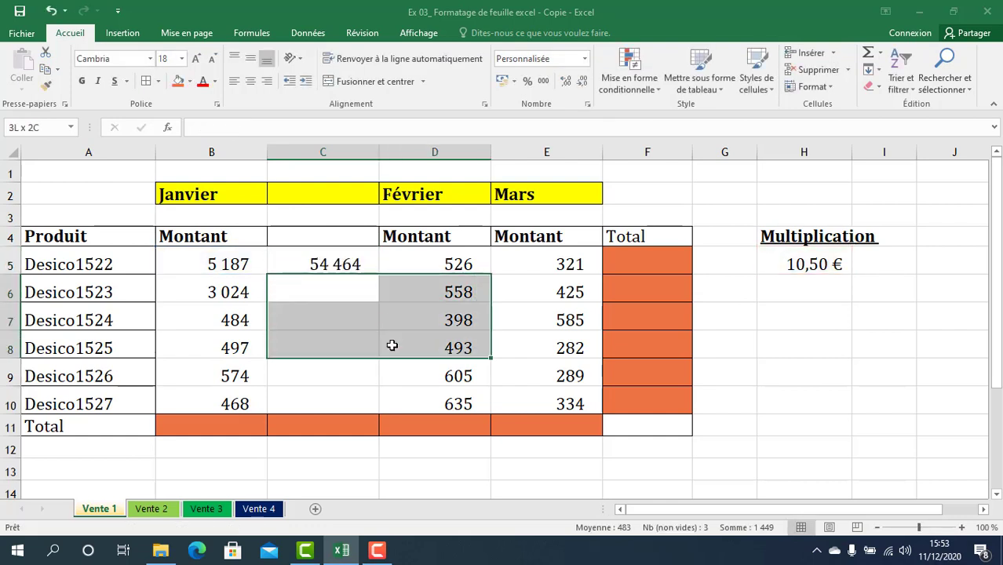
{"action": "left_click", "coordinate": [358, 265]}
{"action": "left_click_drag", "start_coordinate": [379, 274], "coordinate": [382, 409]}
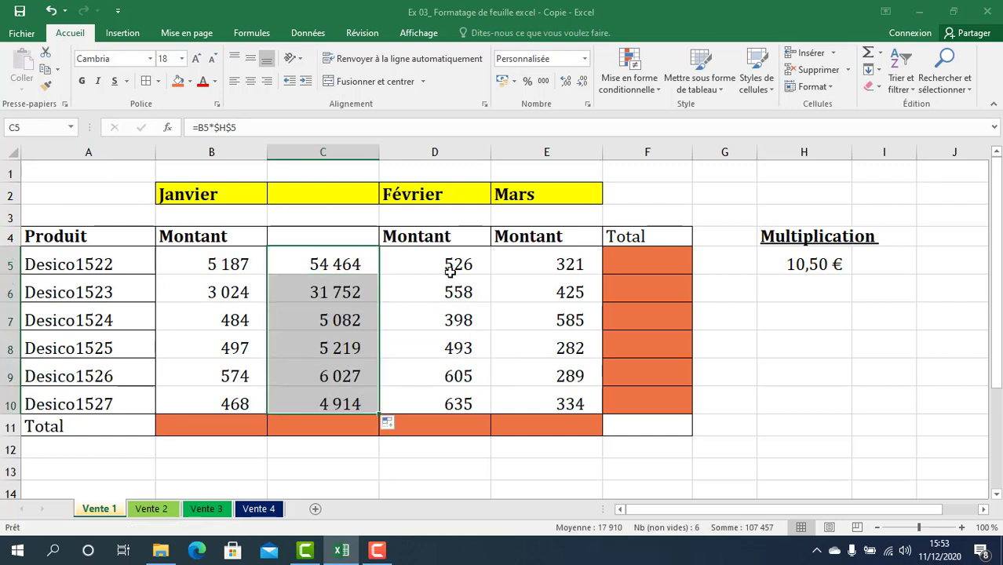
- Check the amounts on the Vente 2 sheet and return to Vente 1
{"action": "left_click", "coordinate": [472, 239]}
{"action": "left_click", "coordinate": [509, 259]}
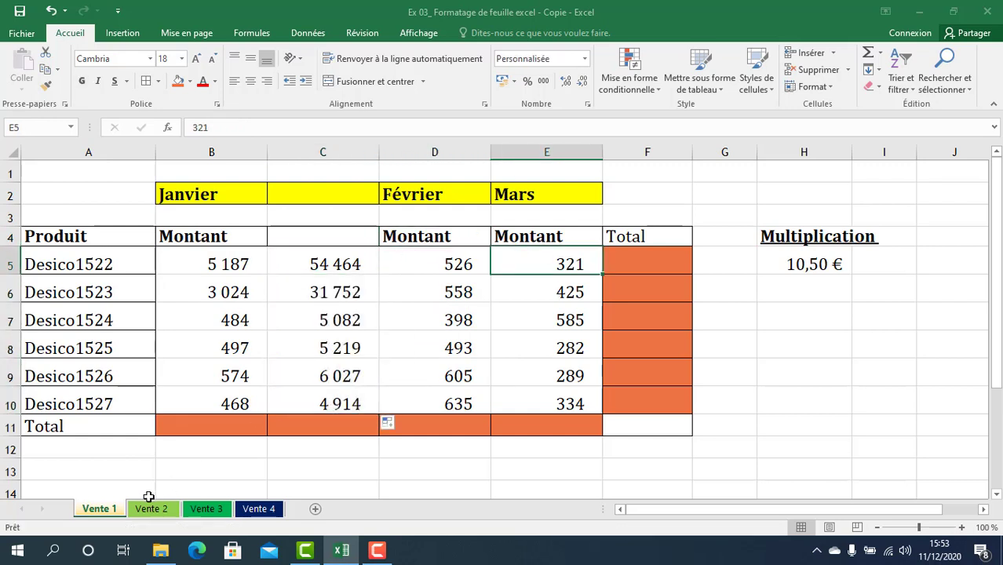
{"action": "left_click", "coordinate": [155, 509]}
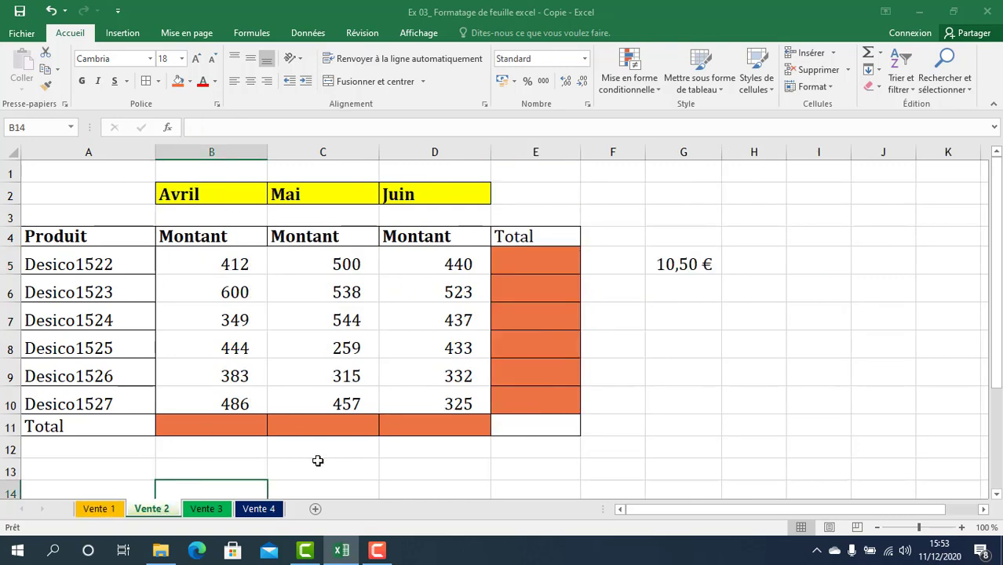
{"action": "left_click", "coordinate": [316, 464]}
{"action": "left_click", "coordinate": [102, 509]}
- Undo the column C fill, the C5 formula entries and the inserted column on Vente 1
{"action": "left_click", "coordinate": [269, 448]}
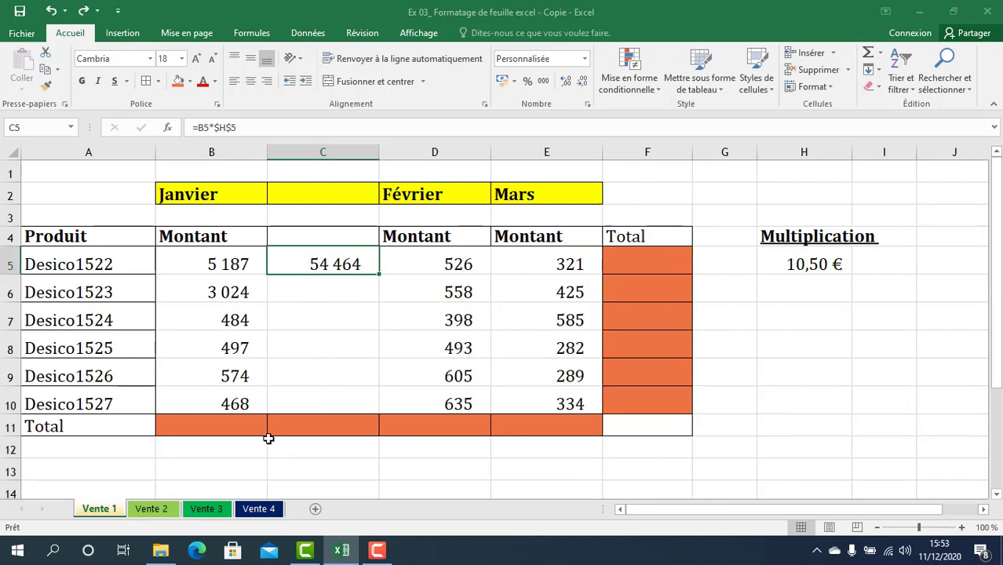
{"action": "key", "text": "ctrl+z"}
{"action": "key", "text": "ctrl+z"}
{"action": "key", "text": "ctrl+z"}
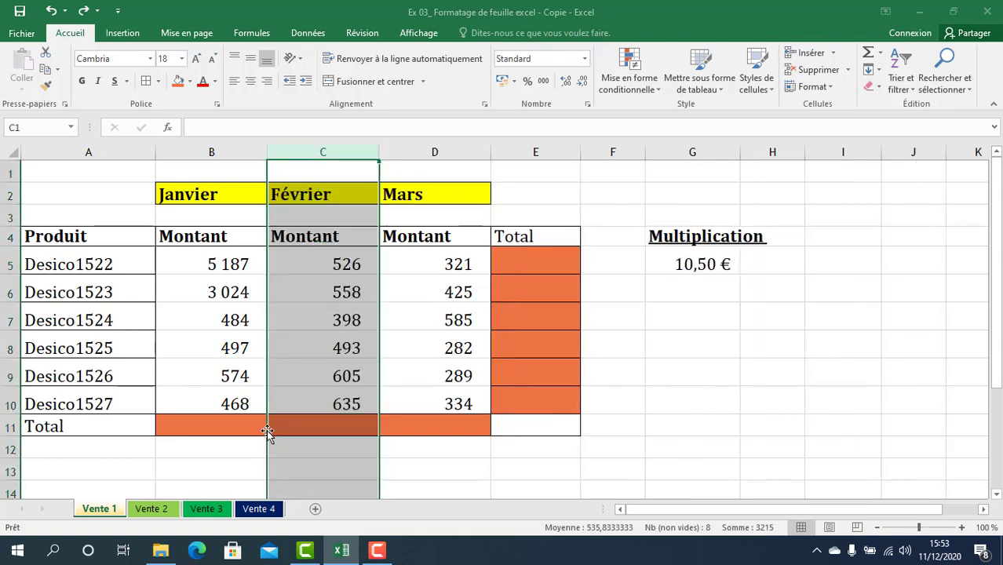
{"action": "left_click", "coordinate": [232, 448]}
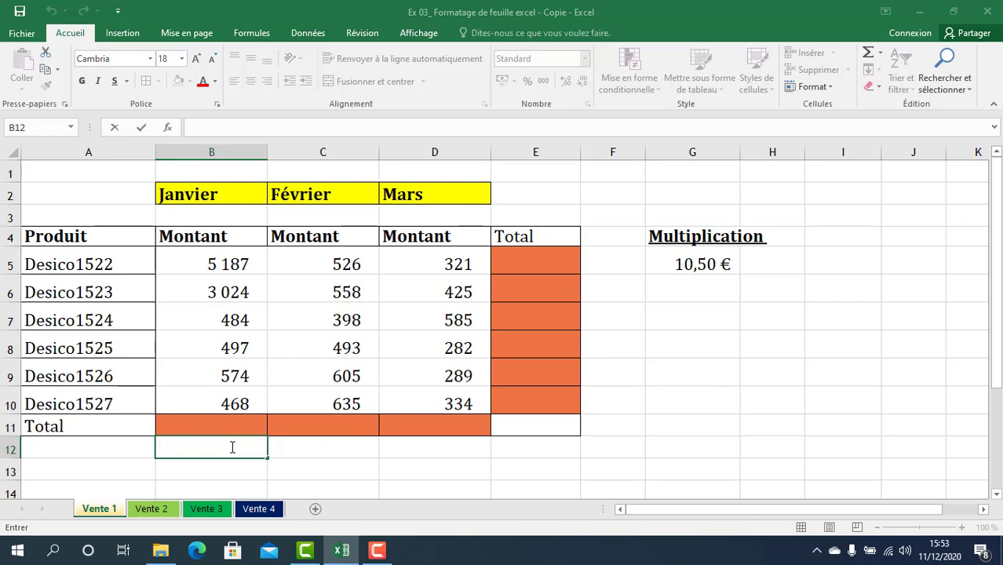
{"action": "left_click", "coordinate": [249, 357]}
{"action": "key", "text": "Down"}
{"action": "key", "text": "Down"}
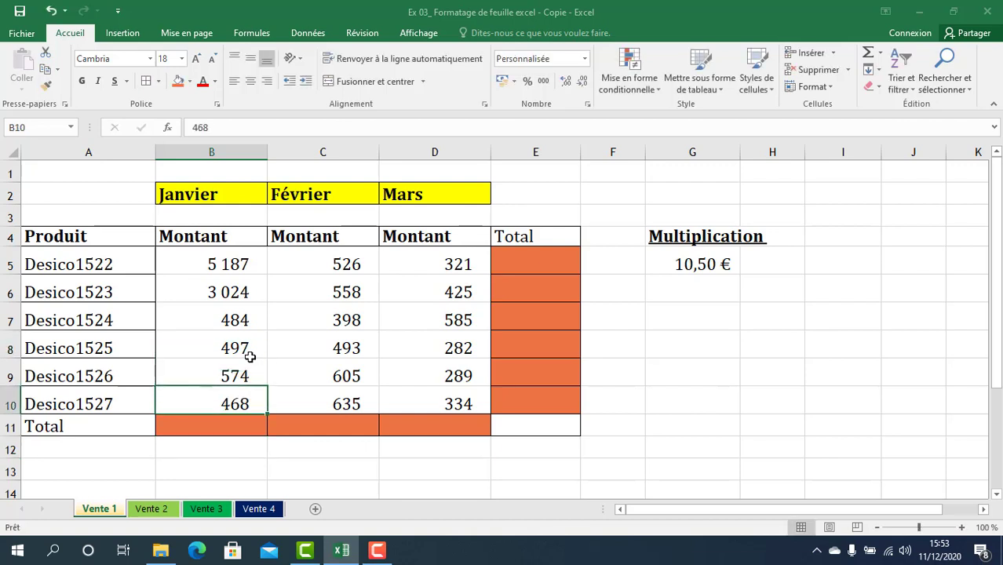
{"action": "key", "text": "Down"}
{"action": "key", "text": "Down"}
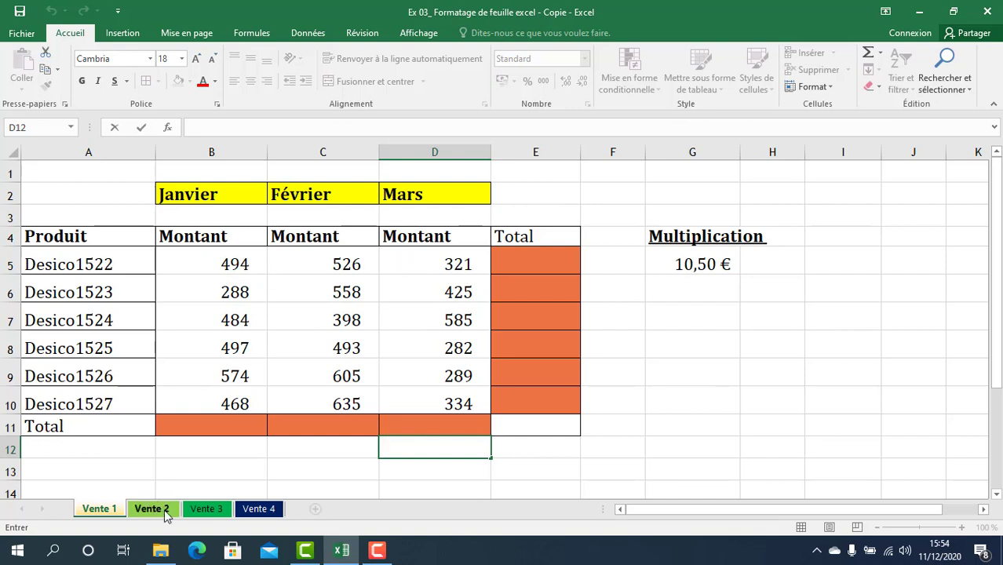
- Look at the Vente 2 and Vente 4 sheets and return to Vente 1
{"action": "left_click", "coordinate": [165, 514]}
{"action": "left_click", "coordinate": [253, 511]}
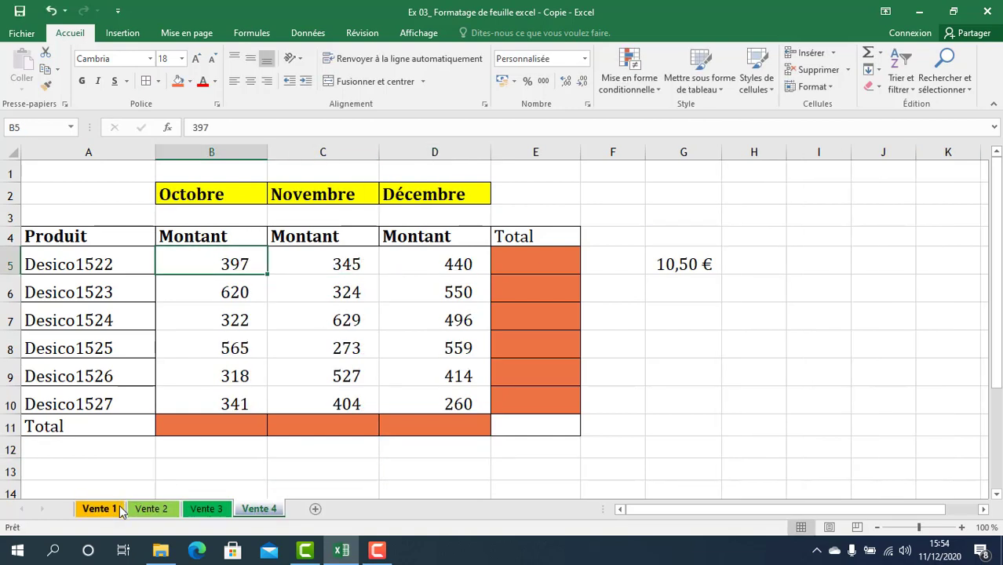
{"action": "left_click", "coordinate": [120, 512]}
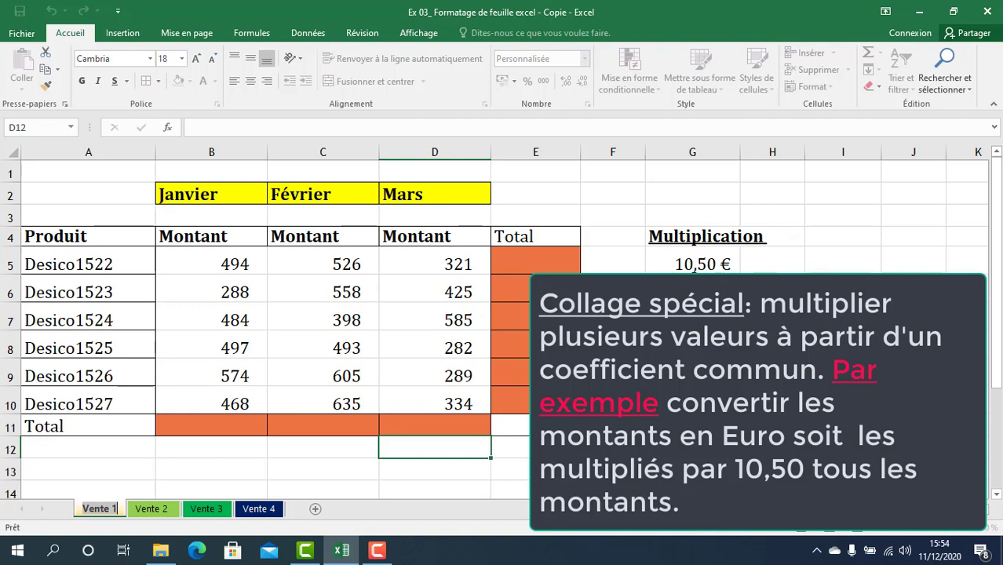
{"action": "left_click", "coordinate": [691, 267]}
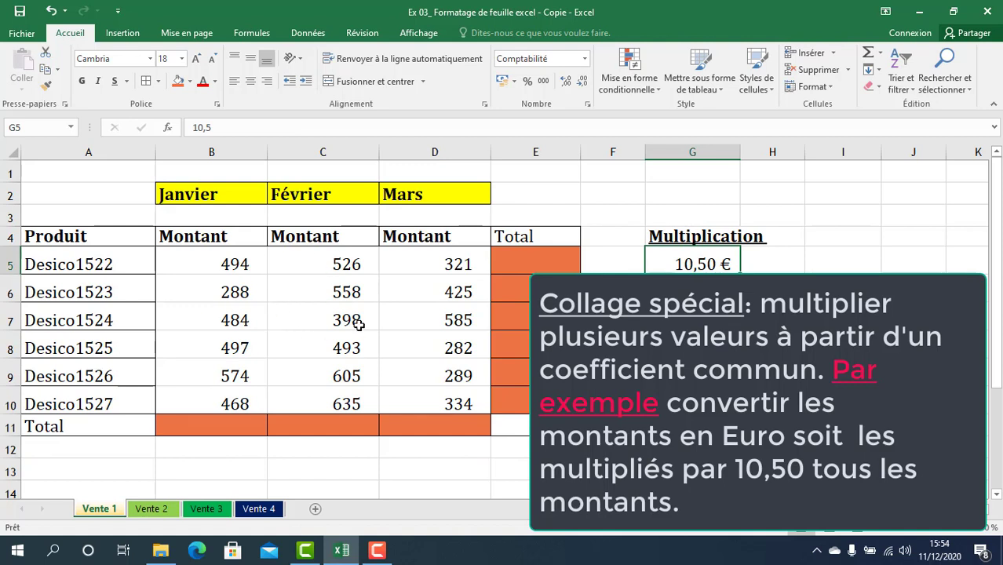
{"action": "key", "text": "ctrl+c"}
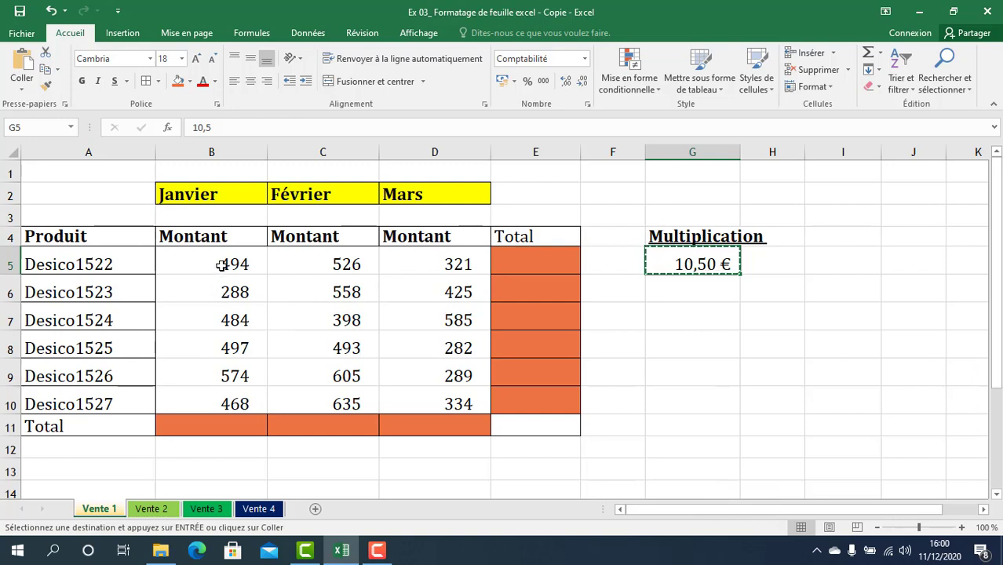
{"action": "right_click", "coordinate": [223, 266]}
{"action": "key", "text": "Escape"}
{"action": "left_click", "coordinate": [225, 291]}
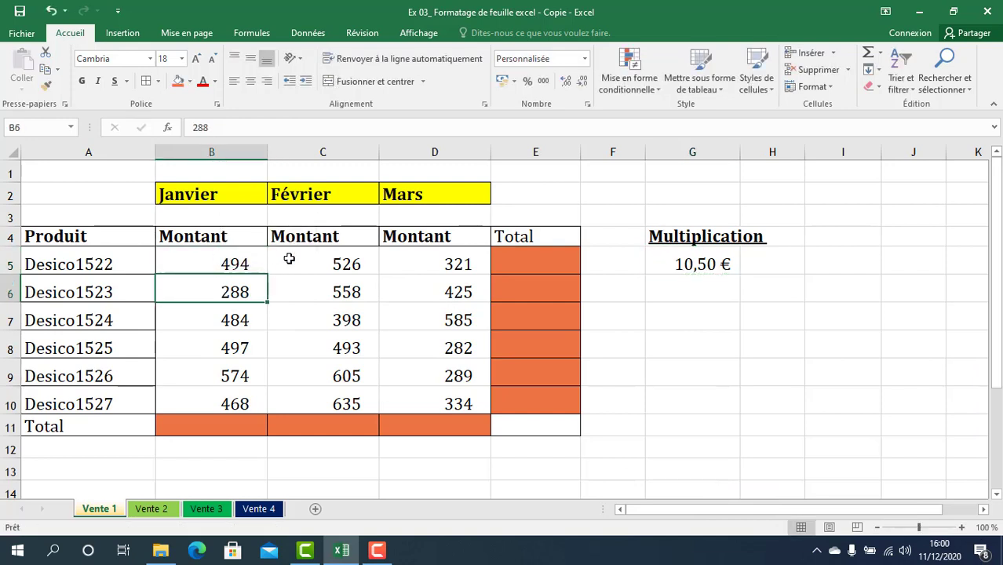
{"action": "left_click", "coordinate": [289, 259]}
- Copy the 10,50 € coefficient in G5 and paste it onto B5:D10 of Vente 1 using Paste Special with the Multiplication operation
{"action": "left_click", "coordinate": [699, 268]}
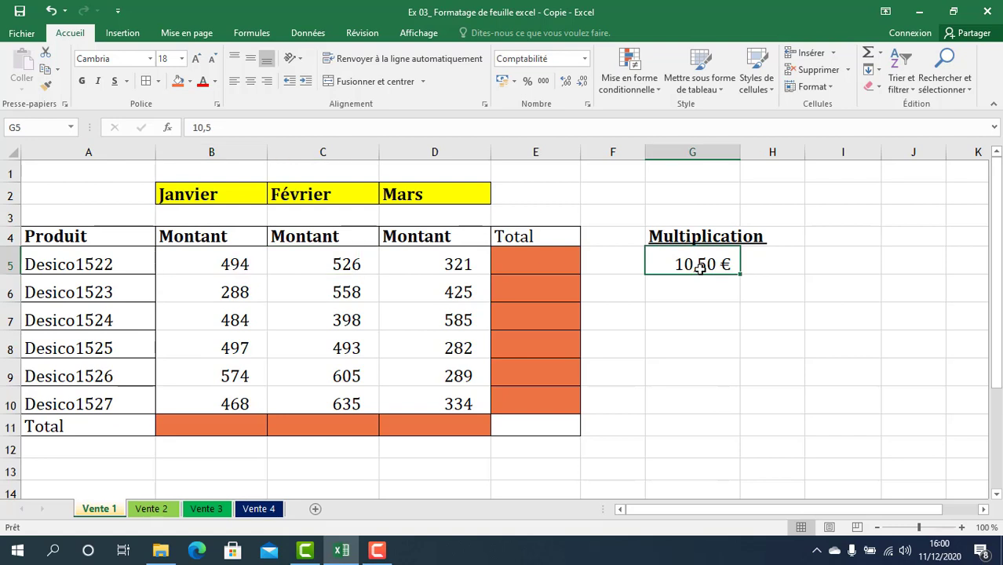
{"action": "key", "text": "ctrl+c"}
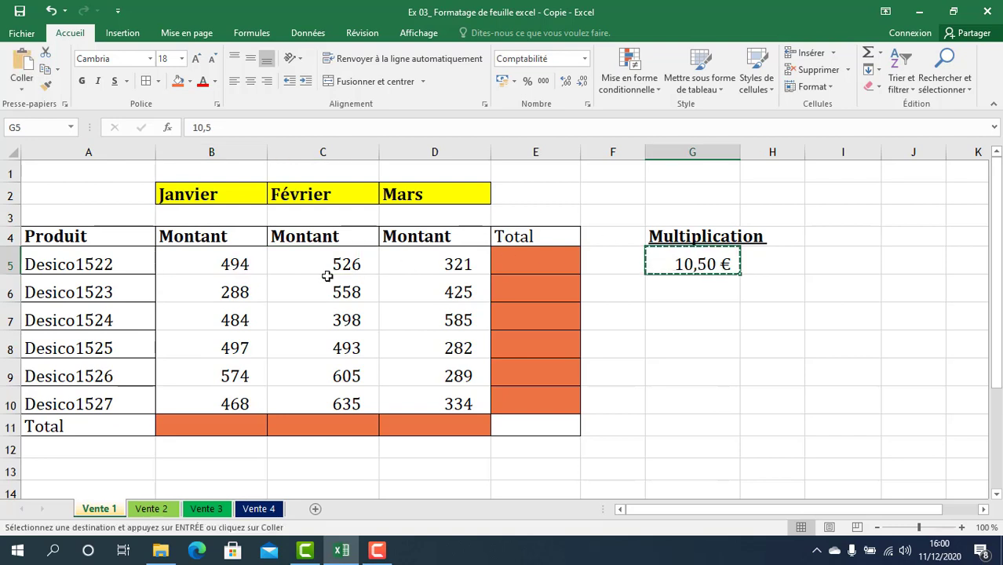
{"action": "left_click_drag", "start_coordinate": [205, 260], "coordinate": [428, 405]}
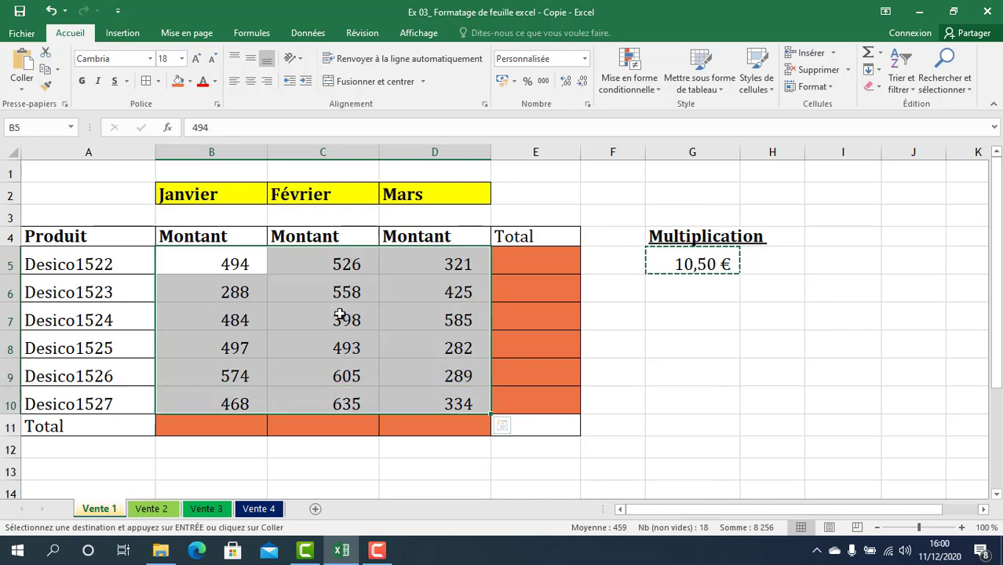
{"action": "right_click", "coordinate": [340, 315]}
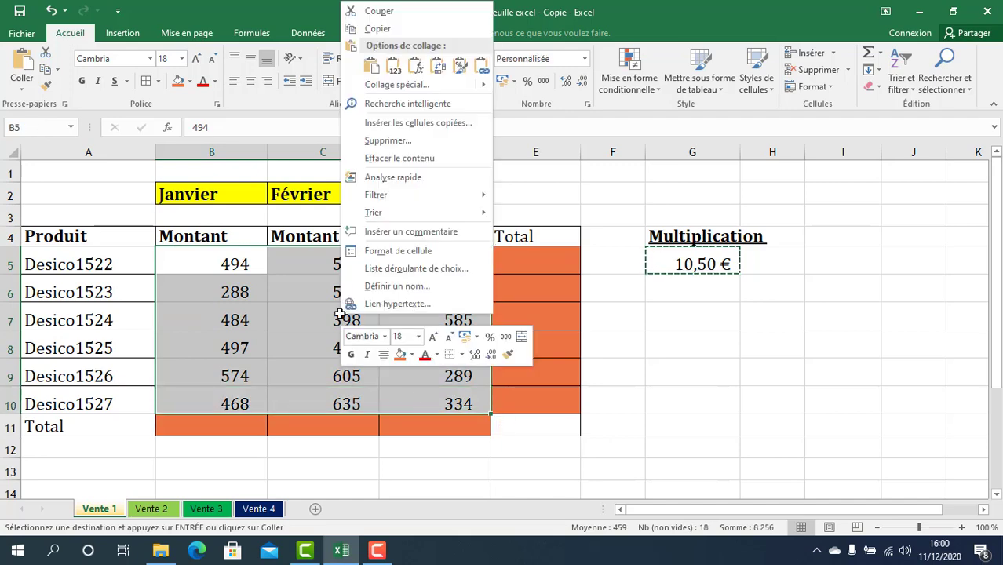
{"action": "left_click", "coordinate": [394, 85]}
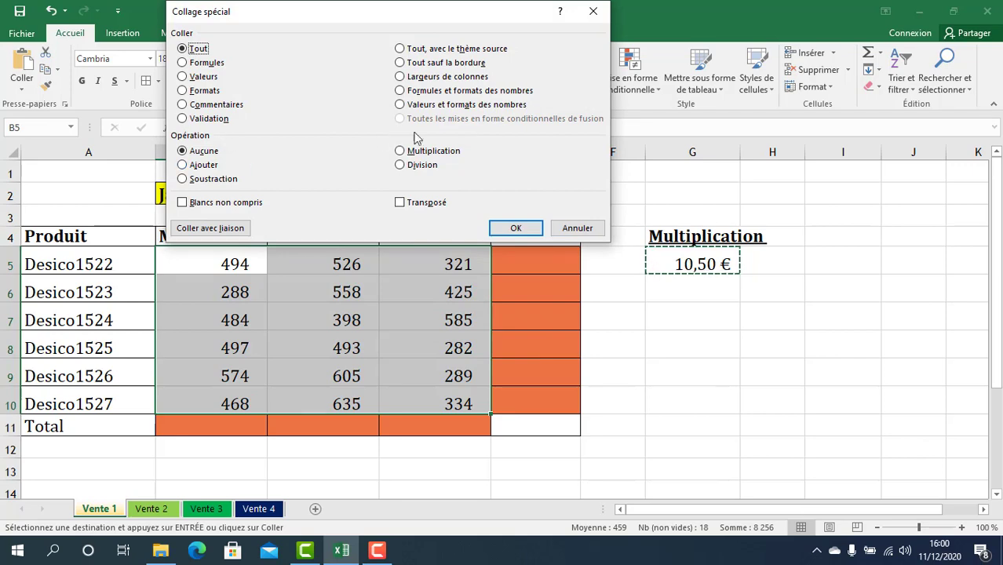
{"action": "left_click", "coordinate": [401, 152]}
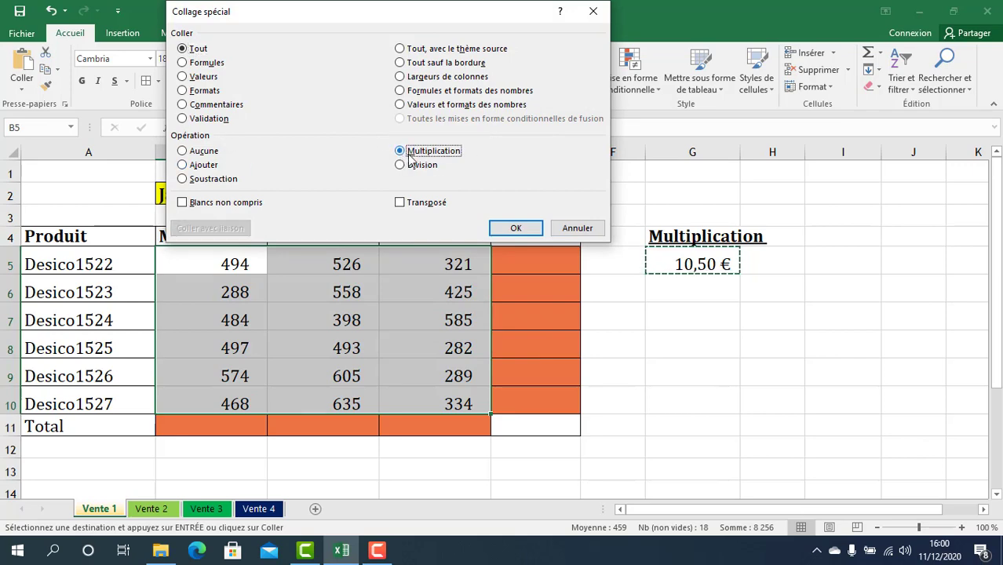
{"action": "left_click", "coordinate": [510, 229]}
{"action": "left_click", "coordinate": [328, 299]}
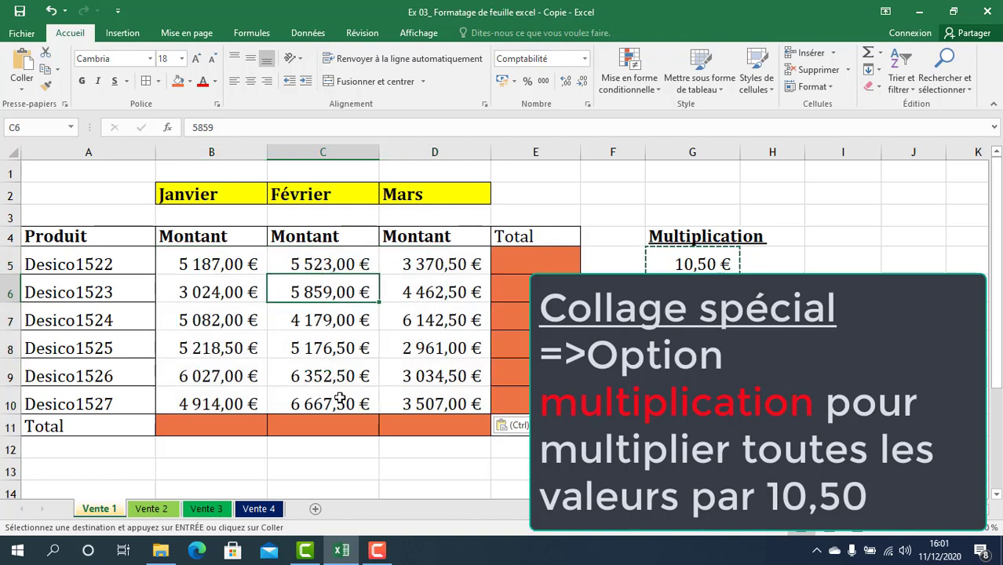
- On Vente 2, copy G5 and multiply the April to June amounts in B5:D10 by it using Paste Special with Multiplication
{"action": "left_click", "coordinate": [153, 508]}
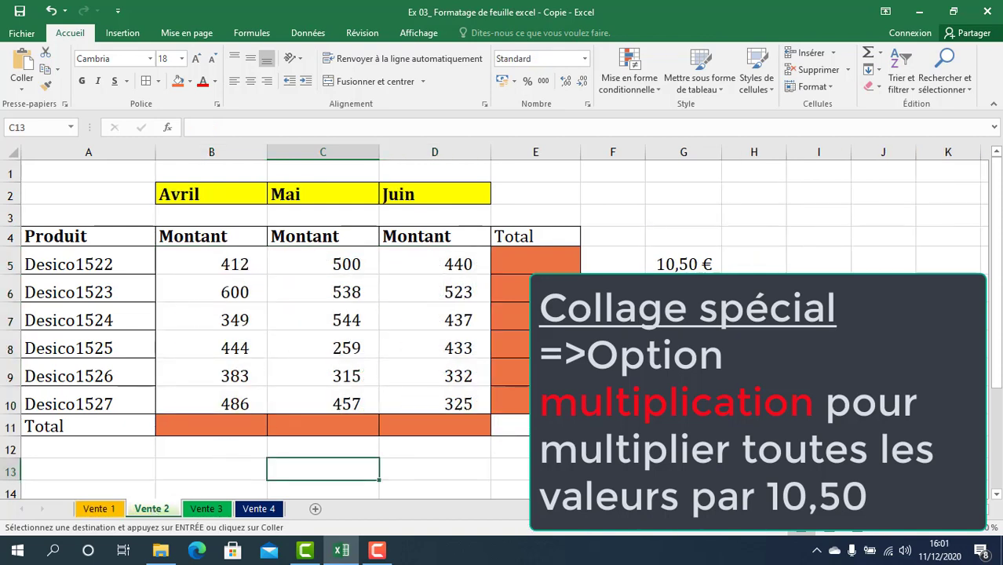
{"action": "left_click", "coordinate": [694, 262]}
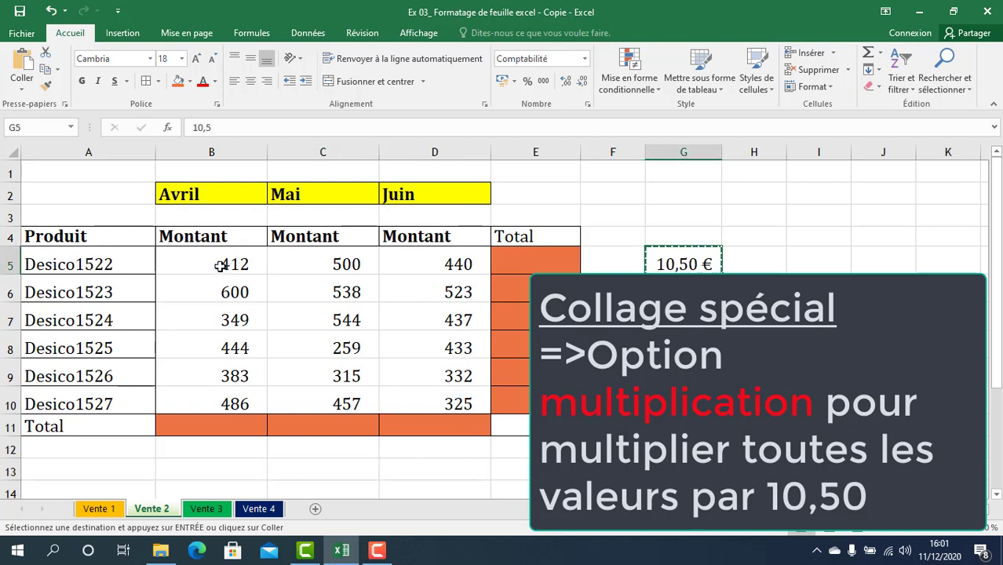
{"action": "left_click_drag", "start_coordinate": [223, 265], "coordinate": [446, 395]}
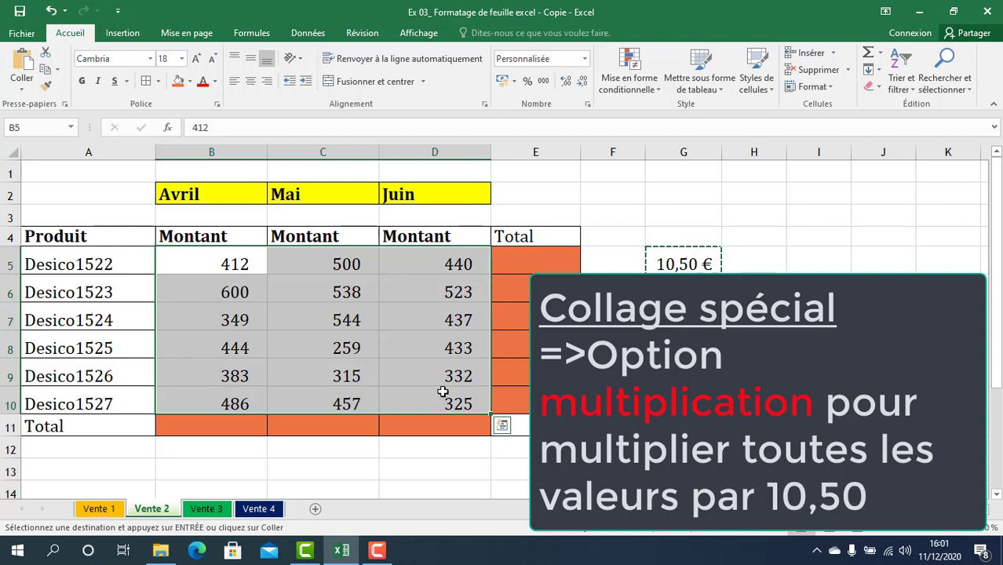
{"action": "right_click", "coordinate": [359, 346]}
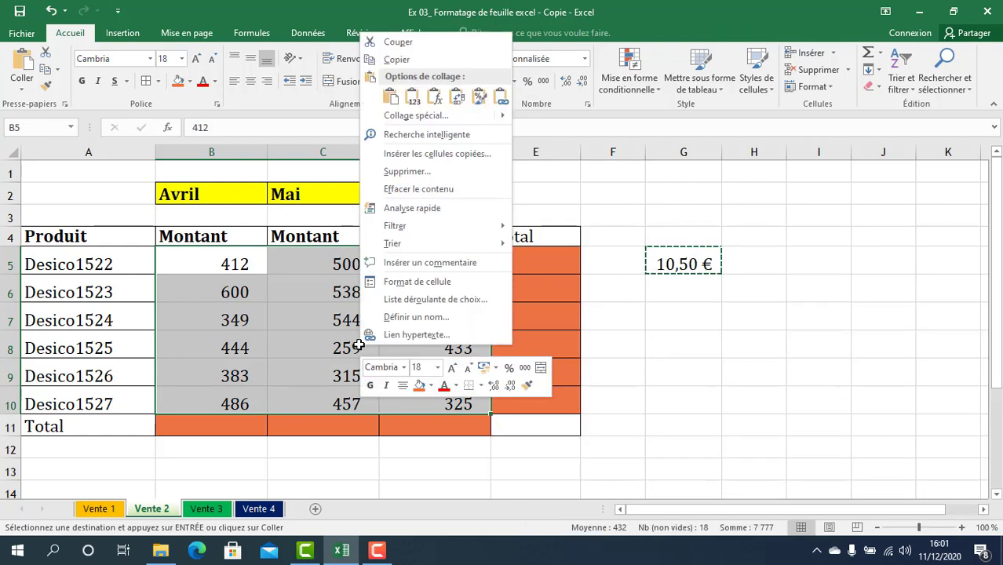
{"action": "left_click", "coordinate": [416, 117]}
{"action": "left_click", "coordinate": [426, 152]}
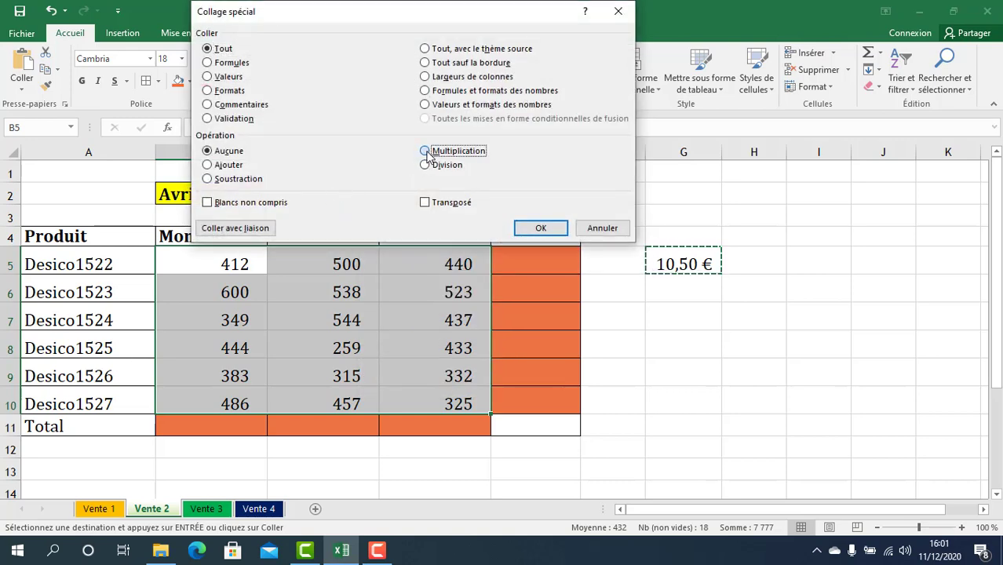
{"action": "left_click", "coordinate": [531, 230]}
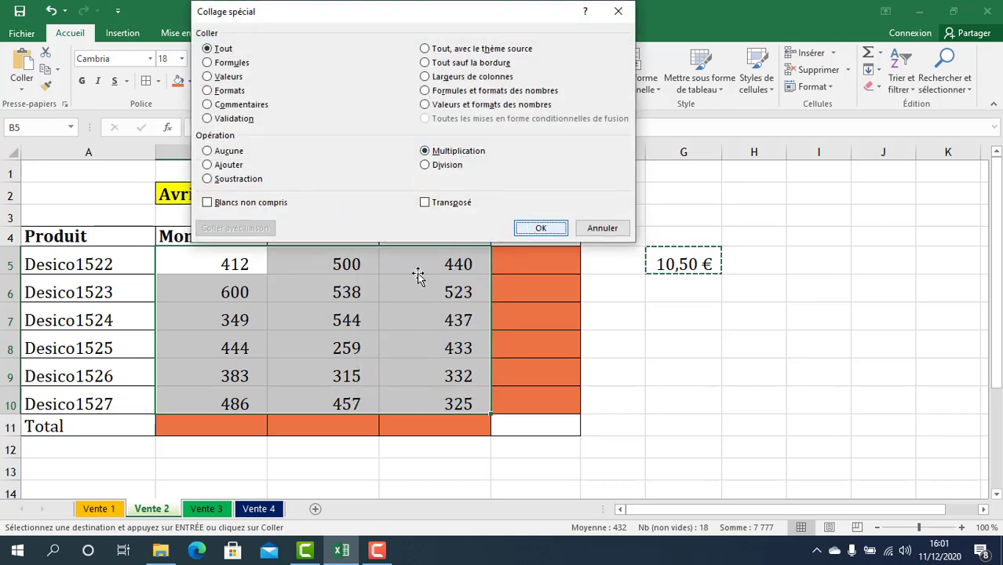
- On Vente 1, enter =SOMME(B5:D5) in E5 and fill it down through E10
{"action": "left_click", "coordinate": [208, 509]}
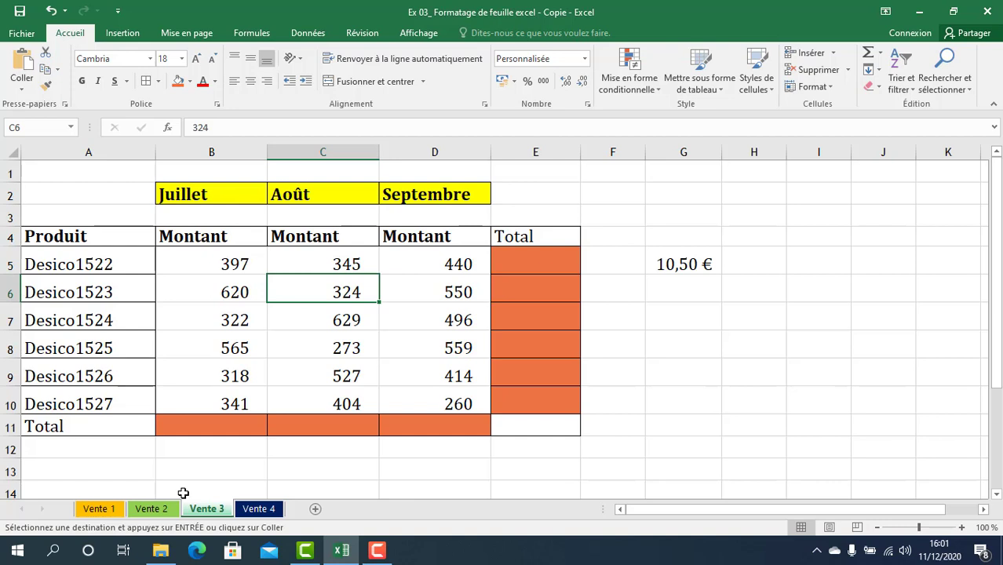
{"action": "left_click", "coordinate": [118, 512]}
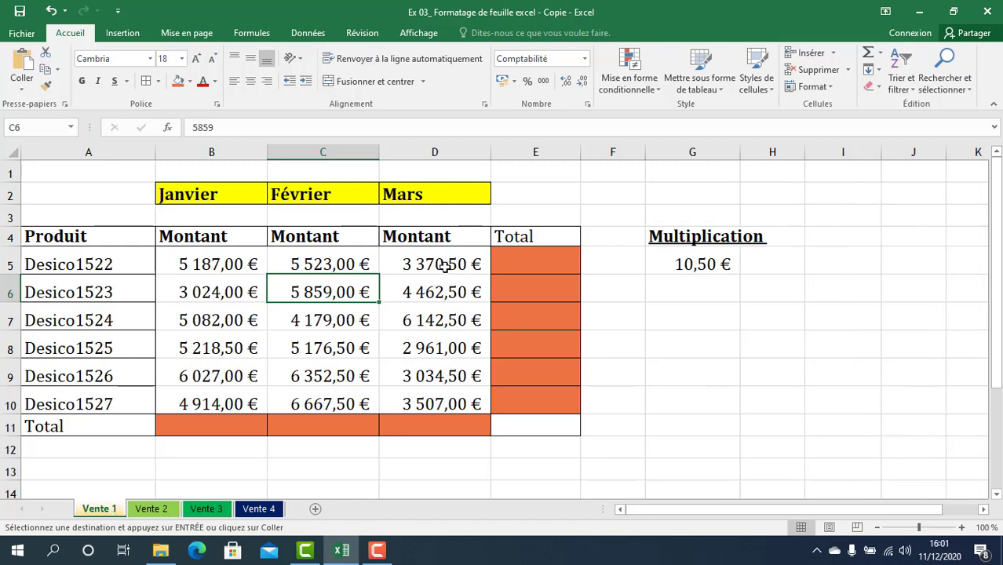
{"action": "left_click", "coordinate": [507, 250]}
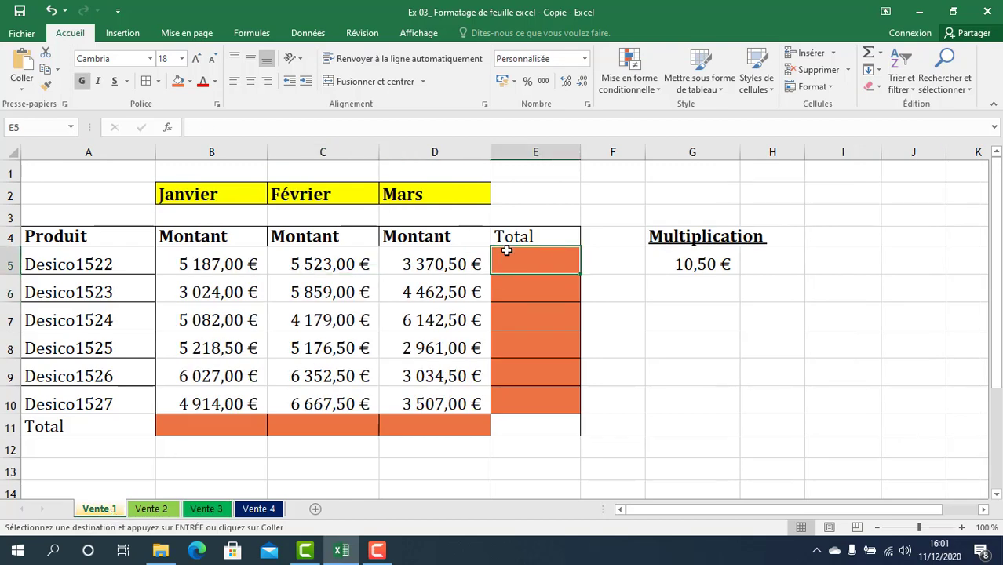
{"action": "type", "text": "=s"}
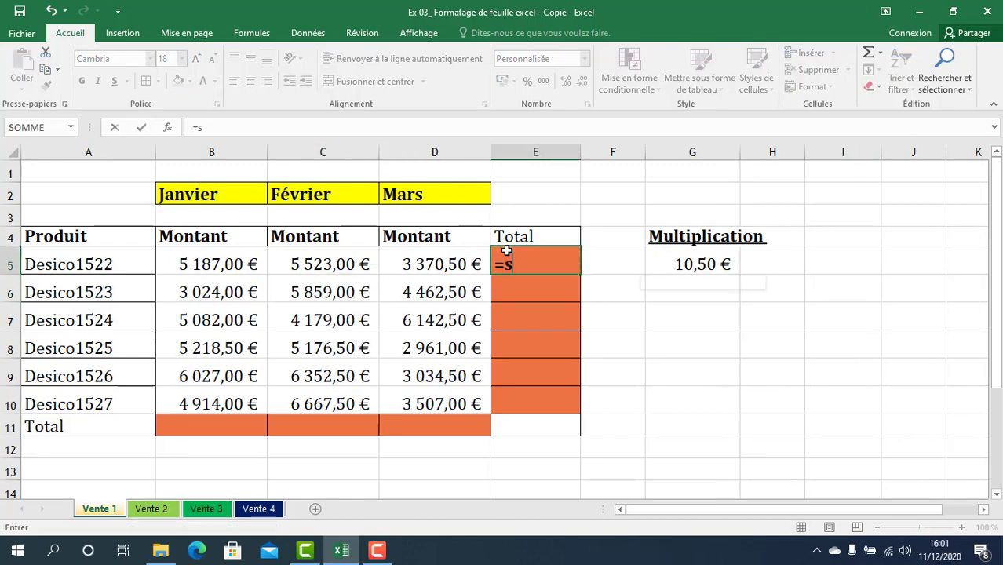
{"action": "type", "text": "omme("}
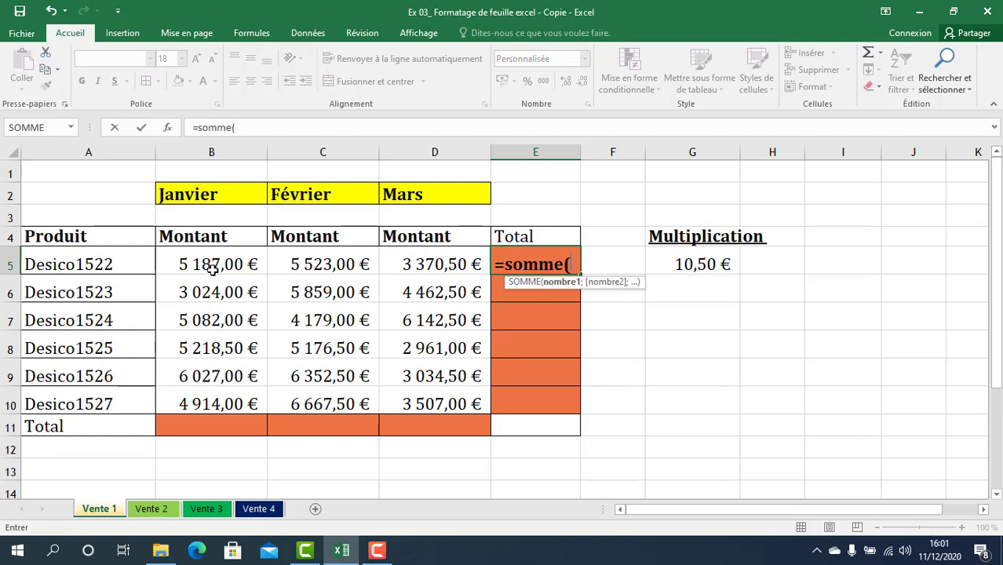
{"action": "left_click_drag", "start_coordinate": [211, 265], "coordinate": [405, 264]}
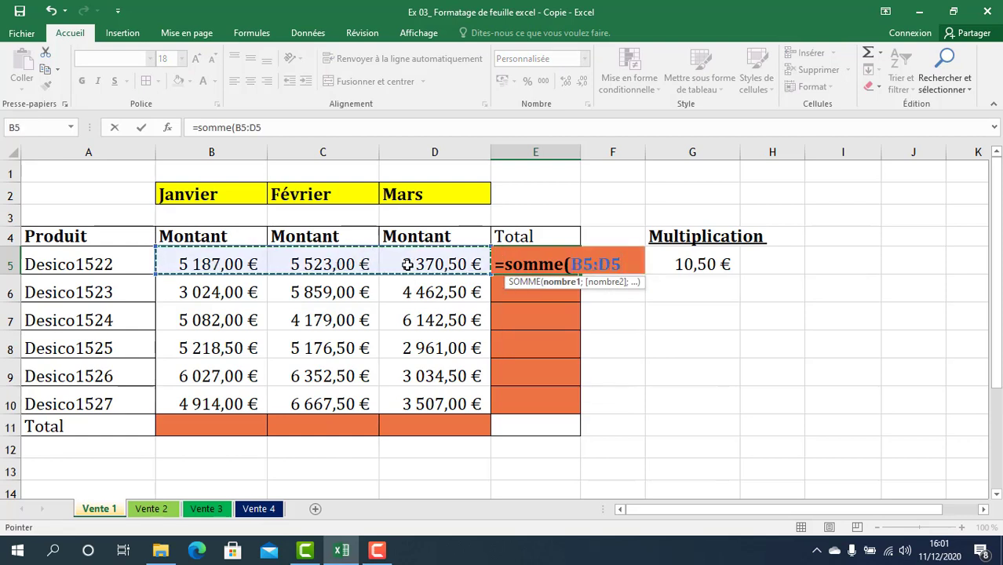
{"action": "type", "text": ")"}
{"action": "key", "text": "Return"}
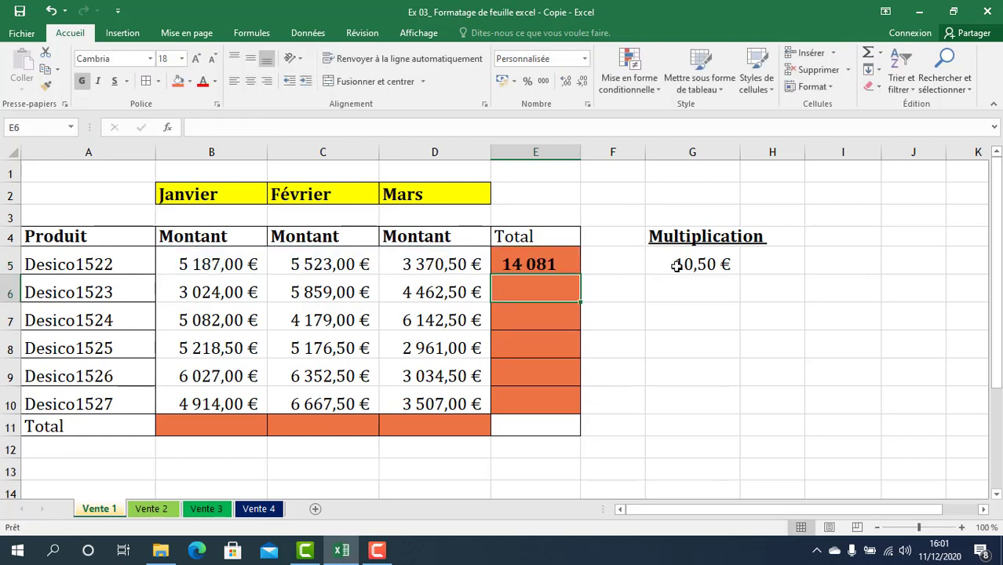
{"action": "left_click", "coordinate": [567, 253]}
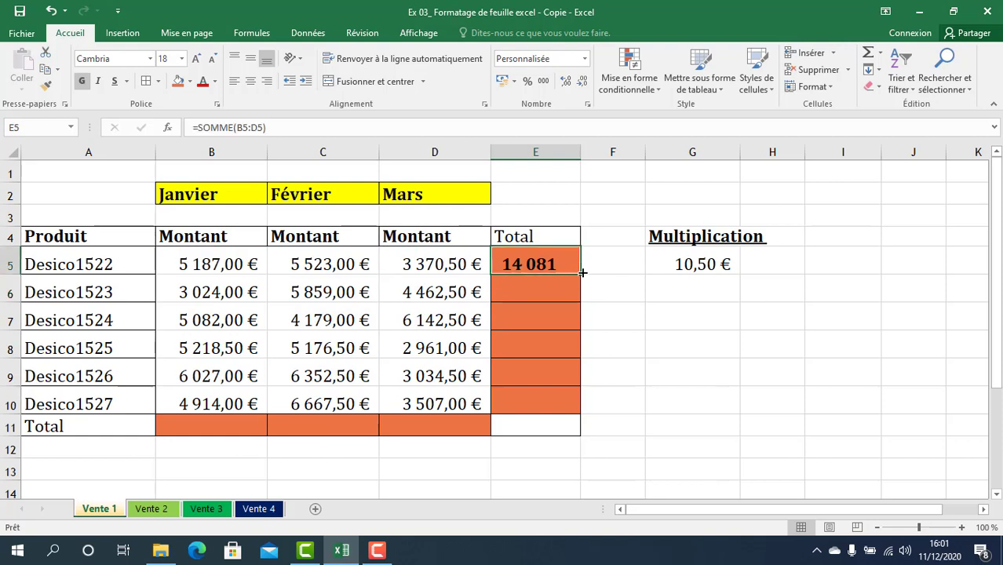
{"action": "left_click_drag", "start_coordinate": [583, 273], "coordinate": [579, 408]}
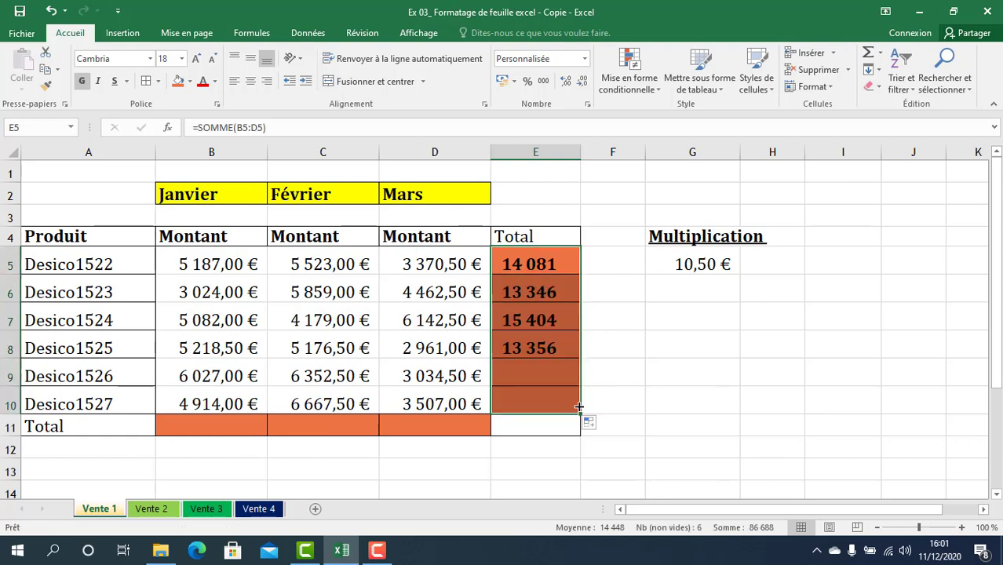
- Sum B5:B10 in B11 with AutoSum and widen column B to fit the total
{"action": "left_click", "coordinate": [198, 428]}
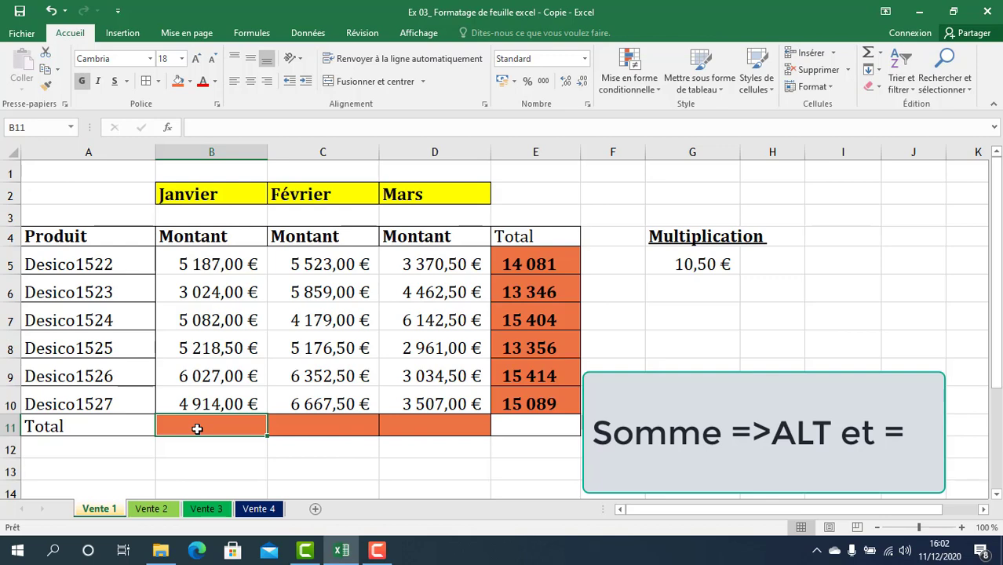
{"action": "key", "text": "alt+equal"}
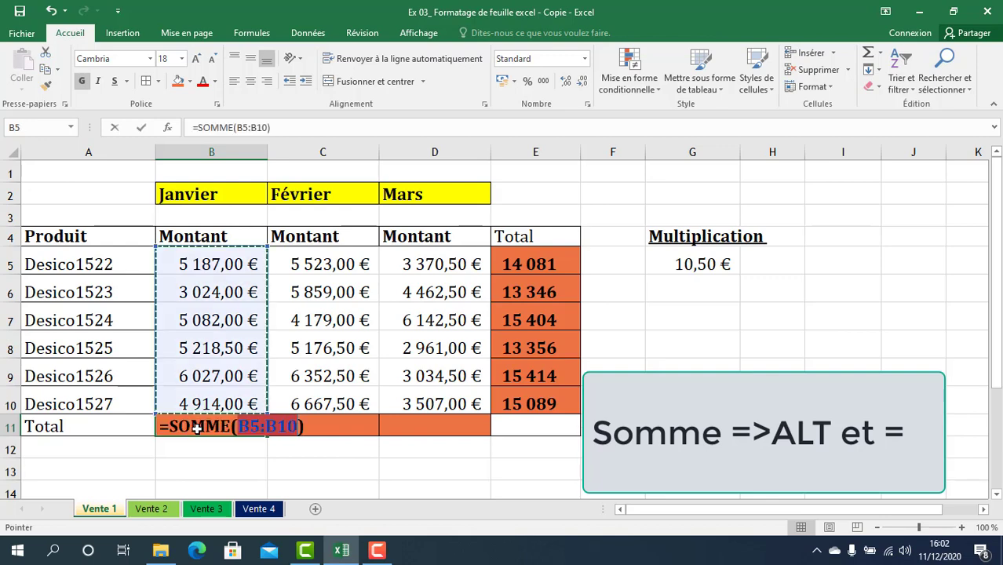
{"action": "key", "text": "Return"}
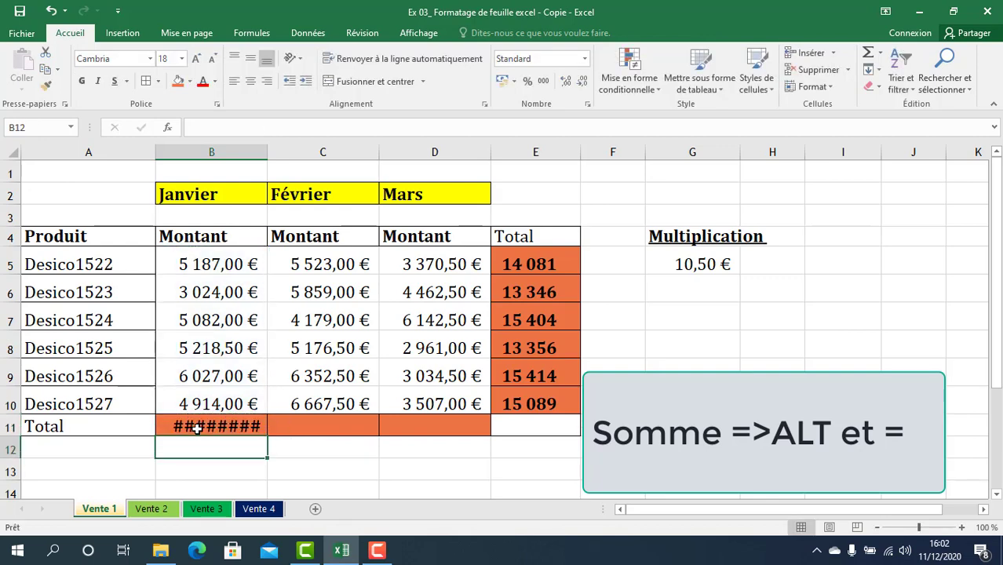
{"action": "left_click", "coordinate": [196, 428]}
{"action": "left_click_drag", "start_coordinate": [266, 157], "coordinate": [290, 158]}
{"action": "left_click", "coordinate": [299, 424]}
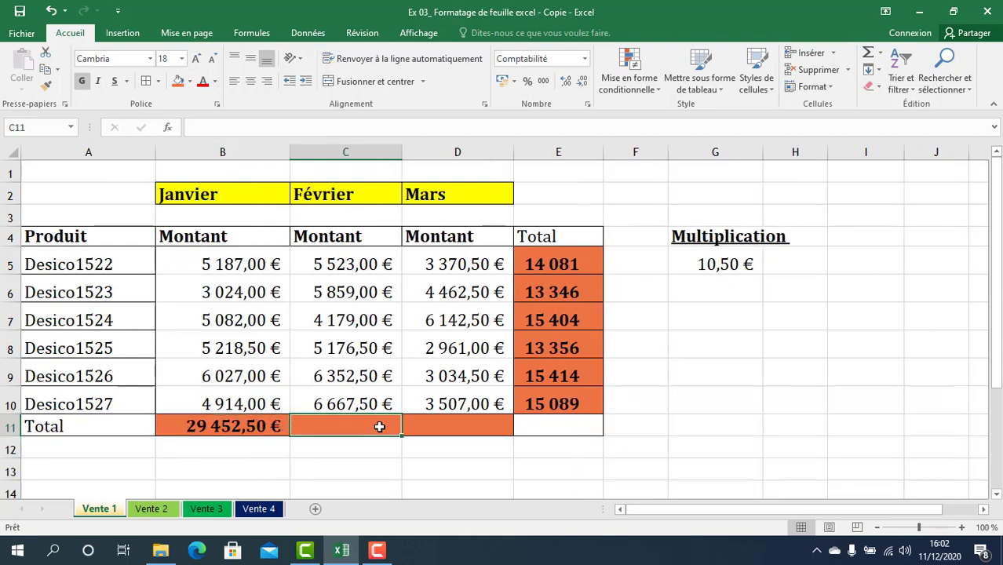
- Clear the Janvier total formula from B11
{"action": "left_click", "coordinate": [226, 445]}
{"action": "right_click", "coordinate": [227, 446]}
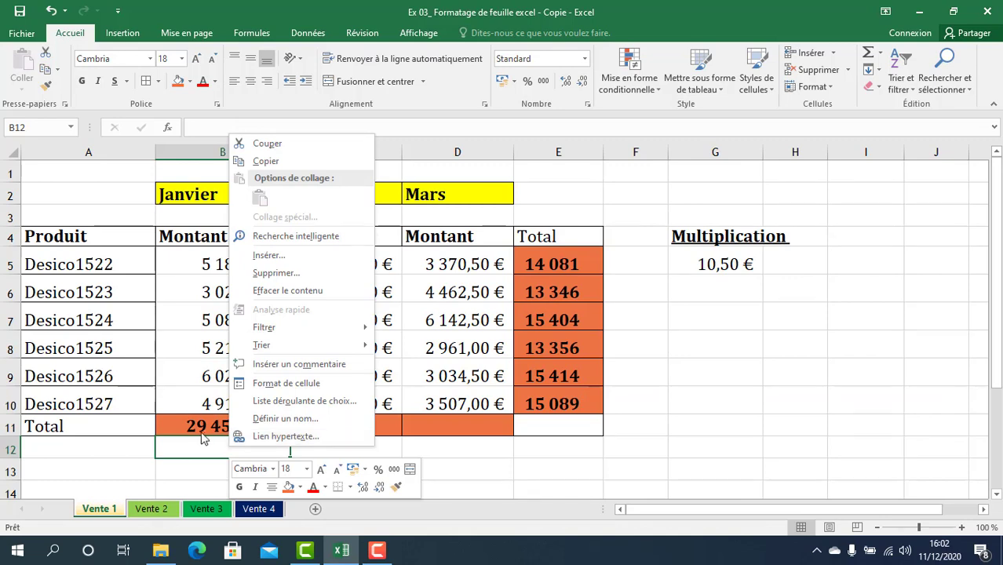
{"action": "left_click", "coordinate": [197, 426]}
{"action": "left_click", "coordinate": [198, 426]}
{"action": "key", "text": "BackSpace"}
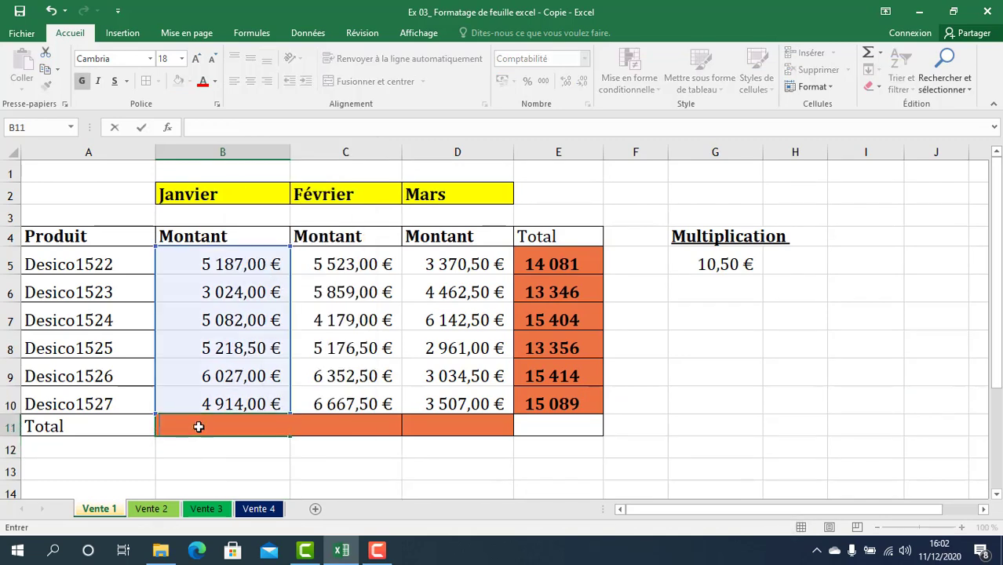
- Insert AutoSum totals in B11:D11 for all three months at once and widen columns C and D to fit them
{"action": "left_click_drag", "start_coordinate": [223, 467], "coordinate": [420, 426]}
{"action": "left_click", "coordinate": [212, 416]}
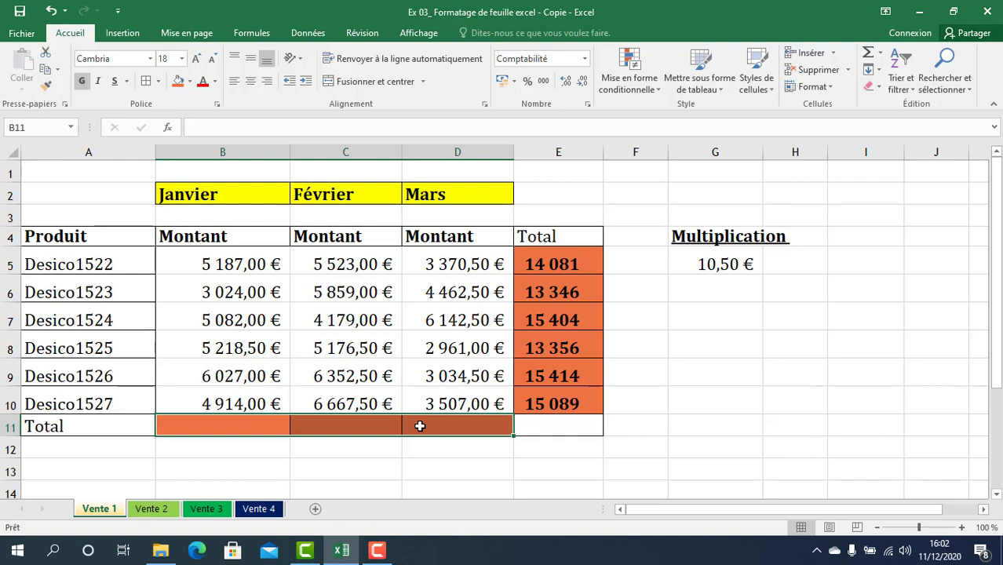
{"action": "key", "text": "alt+equal"}
{"action": "key", "text": "Tab"}
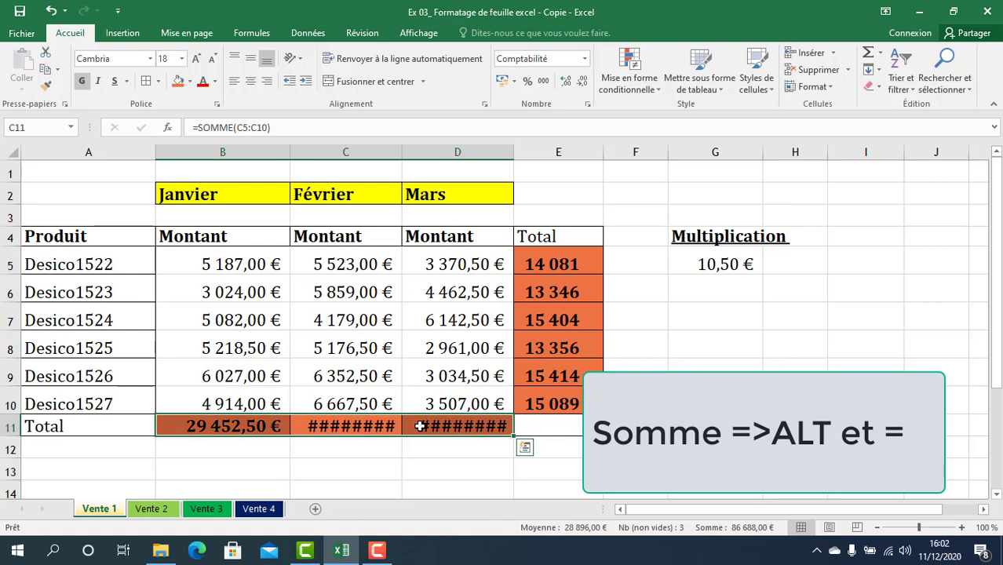
{"action": "left_click", "coordinate": [358, 440]}
{"action": "left_click_drag", "start_coordinate": [402, 157], "coordinate": [417, 155]}
{"action": "left_click_drag", "start_coordinate": [528, 151], "coordinate": [536, 152]}
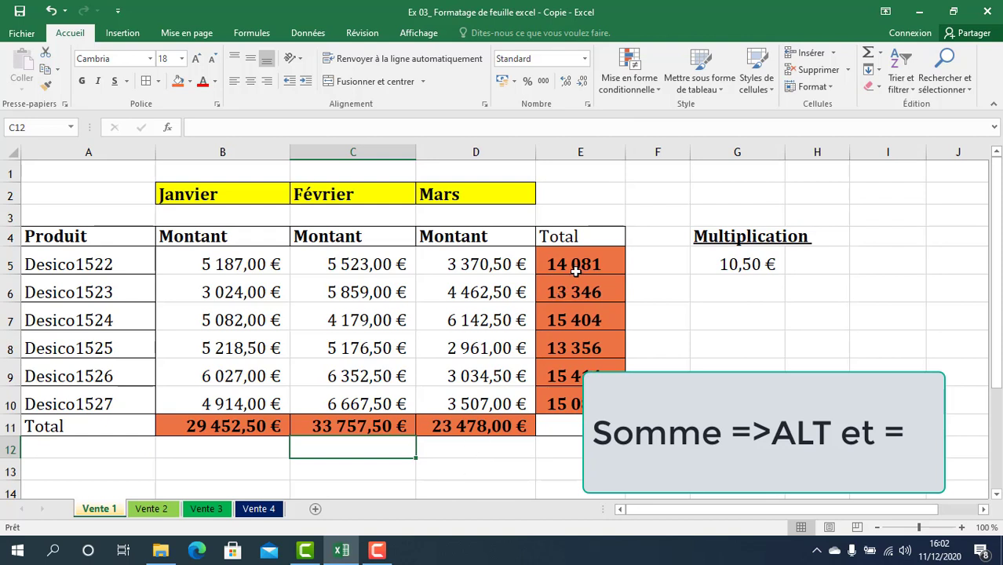
- Clear the product totals in E5:E10 and recreate them all at once with AutoSum
{"action": "left_click_drag", "start_coordinate": [576, 271], "coordinate": [569, 392]}
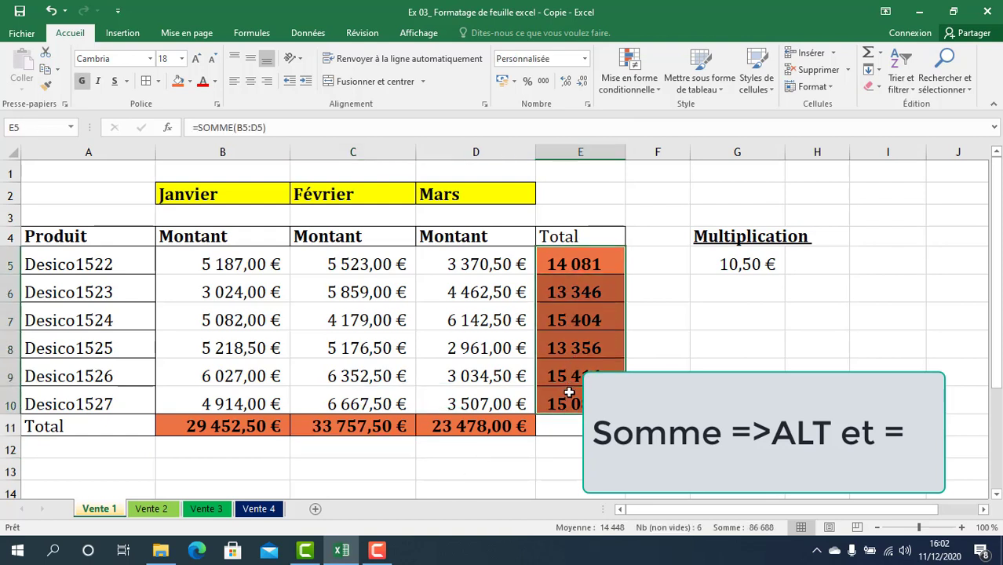
{"action": "key", "text": "Delete"}
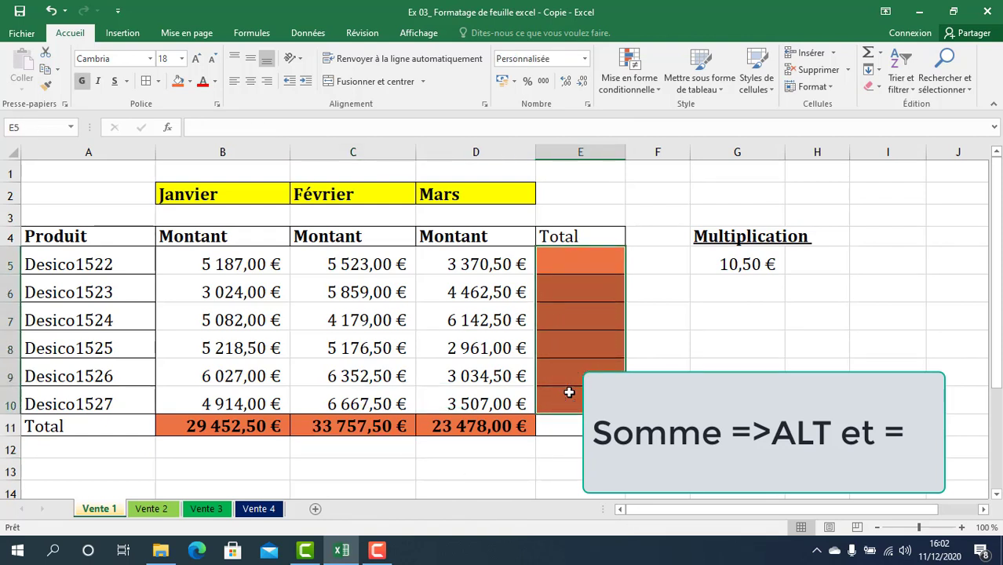
{"action": "key", "text": "alt+equal"}
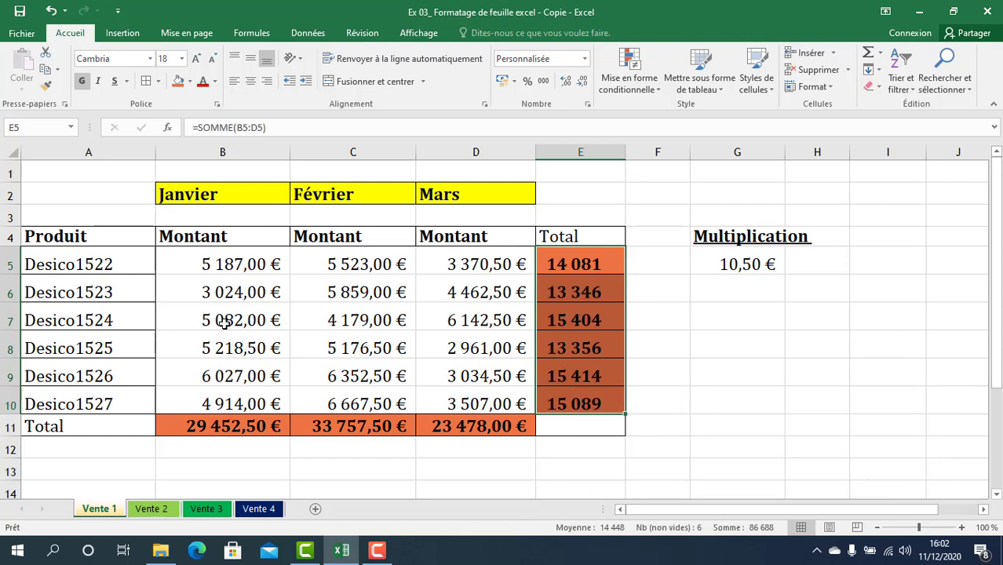
- Replace the product name in A5 with the number 2018
{"action": "left_click", "coordinate": [125, 261]}
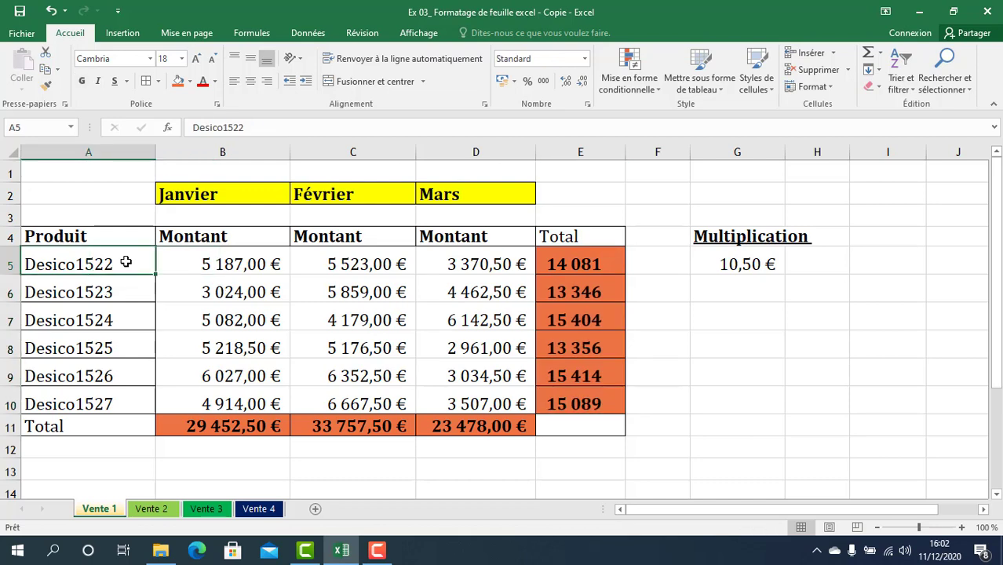
{"action": "type", "text": "2018"}
{"action": "key", "text": "Return"}
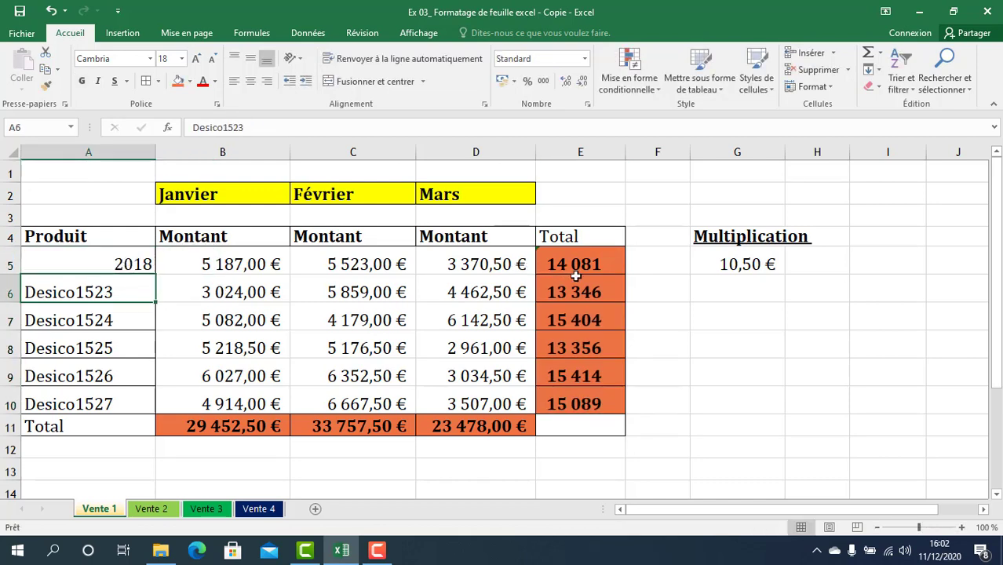
- Clear the total in E5 and try AutoSum there with the numeric product name in A5, then cancel the formula
{"action": "left_click", "coordinate": [580, 277]}
{"action": "left_click", "coordinate": [580, 267]}
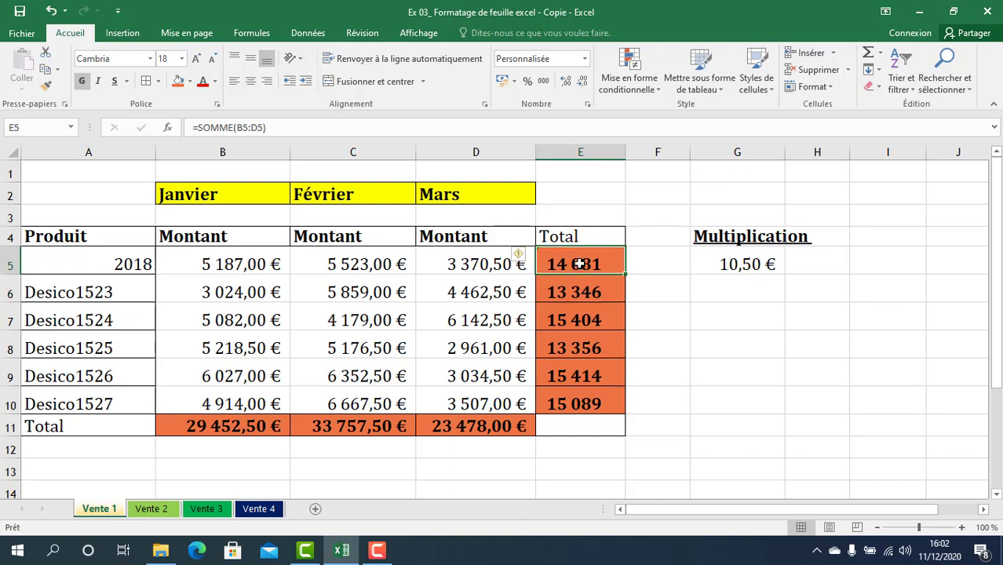
{"action": "key", "text": "Delete"}
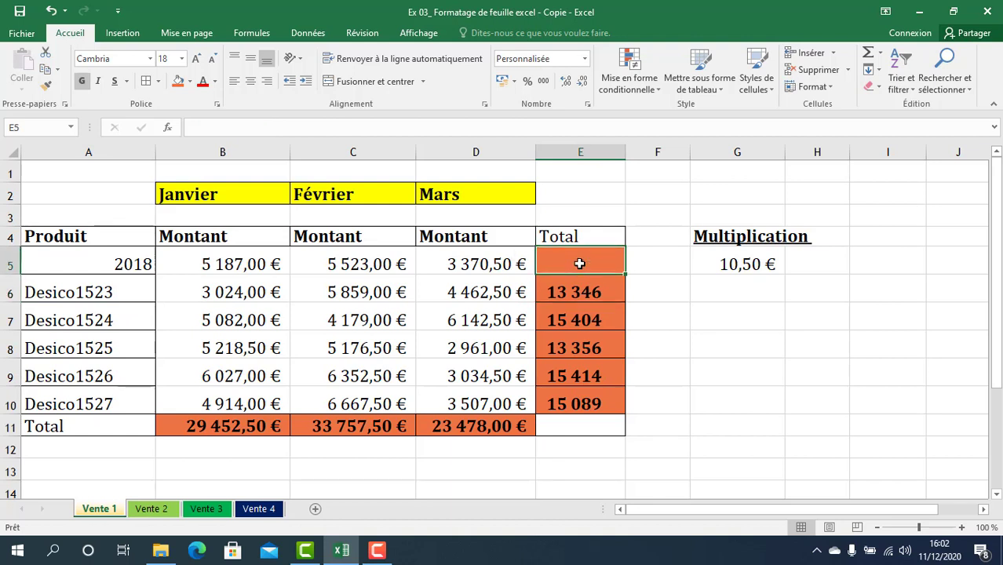
{"action": "key", "text": "alt+equal"}
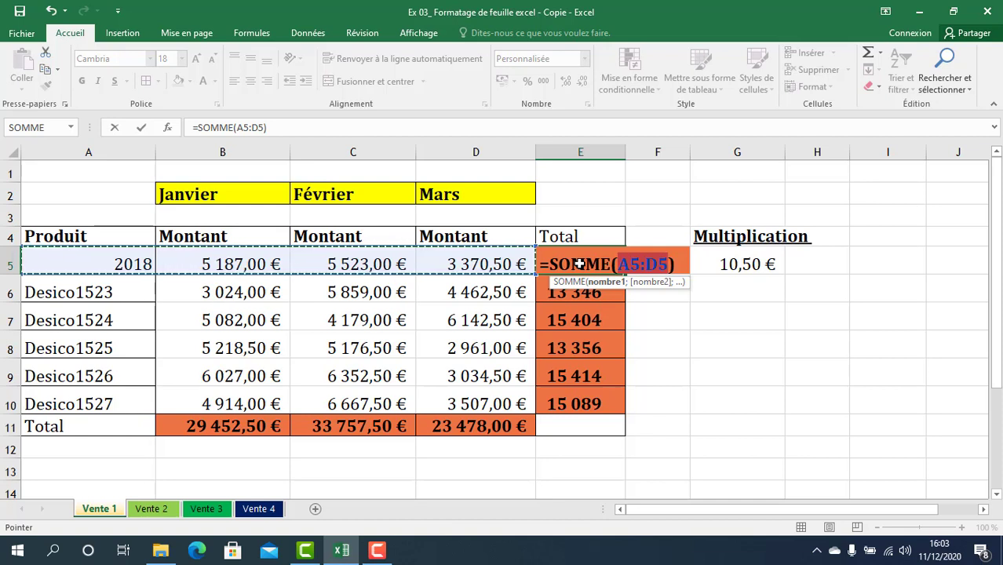
{"action": "key", "text": "Escape"}
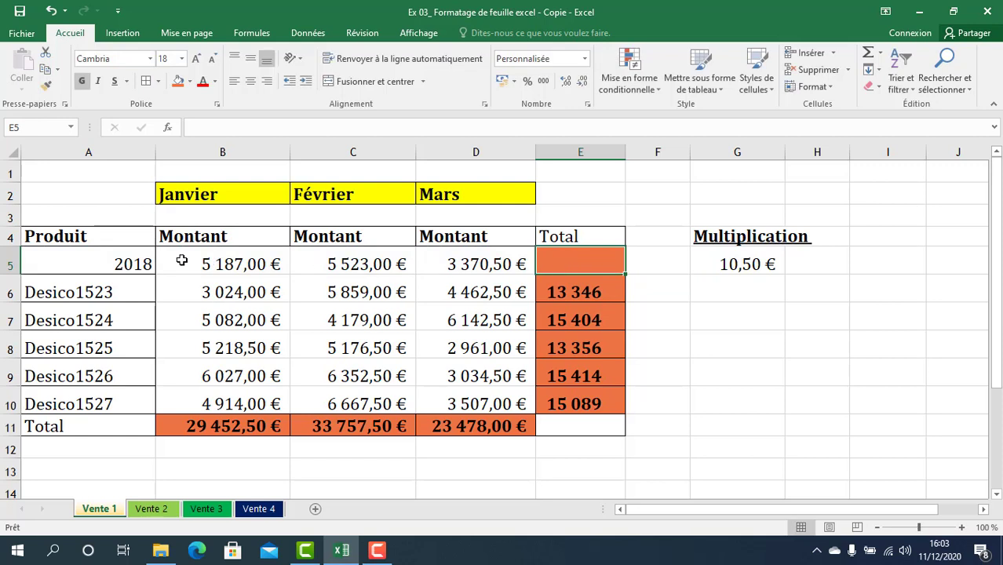
- Undo the clearing of E5 and the 2018 entry in A5
{"action": "left_click", "coordinate": [51, 11]}
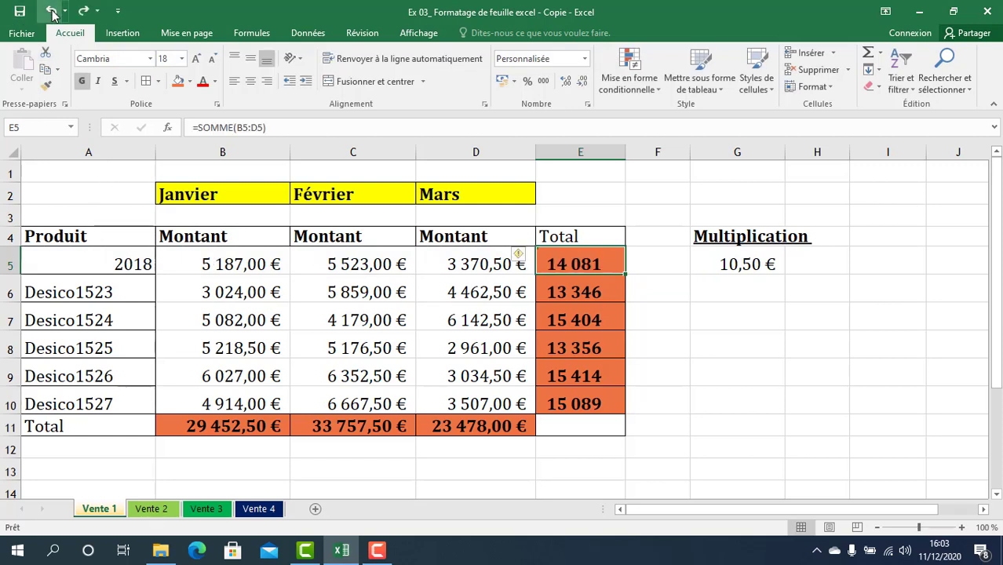
{"action": "left_click", "coordinate": [51, 11]}
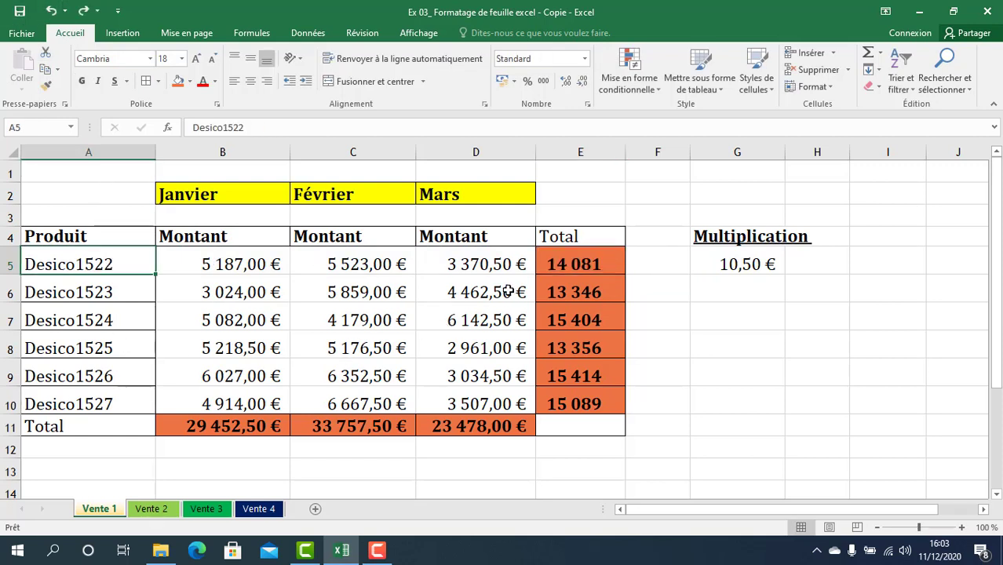
- Apply the euro accounting format to the totals in E5:E10 and widen column E to fit them
{"action": "left_click_drag", "start_coordinate": [579, 264], "coordinate": [559, 404]}
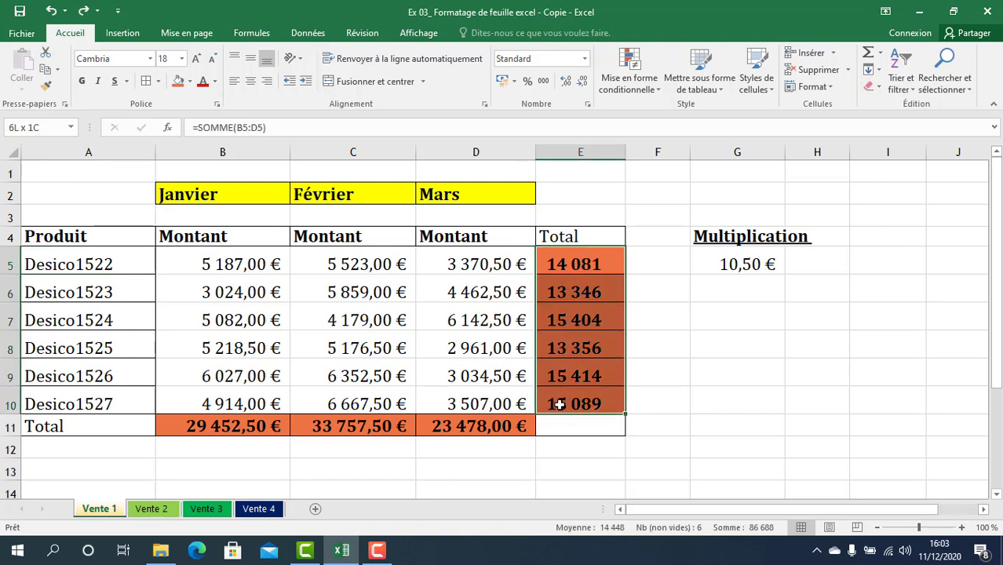
{"action": "left_click", "coordinate": [503, 82]}
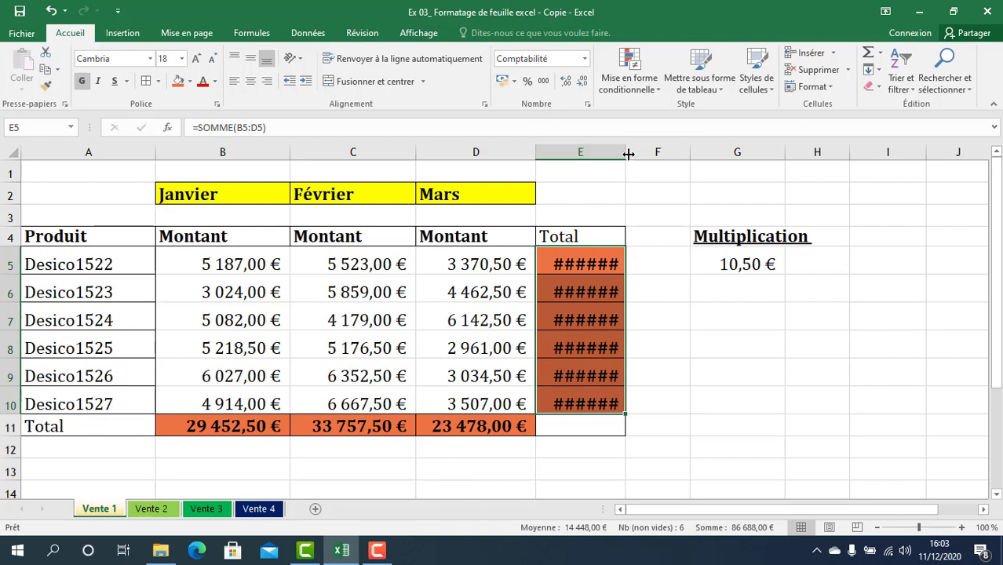
{"action": "left_click_drag", "start_coordinate": [628, 155], "coordinate": [651, 159]}
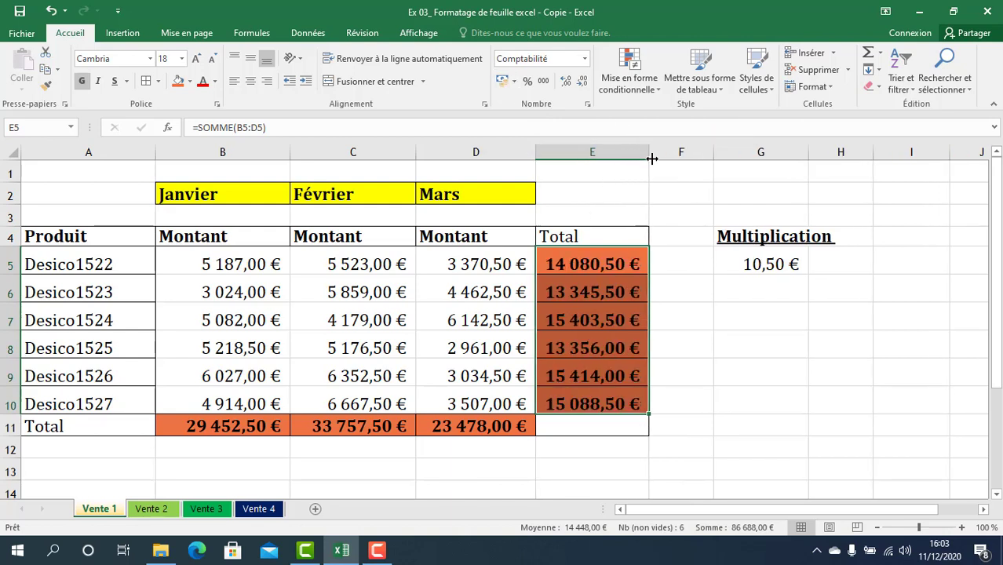
- On the Vente 2 sheet, insert AutoSum product totals in E5:E10 and widen column E to fit them
{"action": "left_click", "coordinate": [145, 510]}
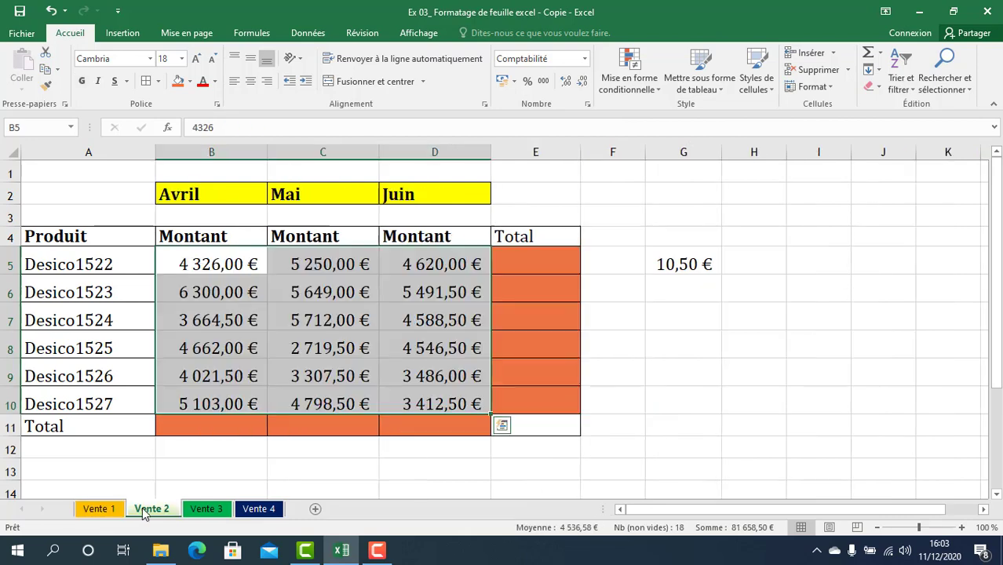
{"action": "left_click", "coordinate": [207, 287]}
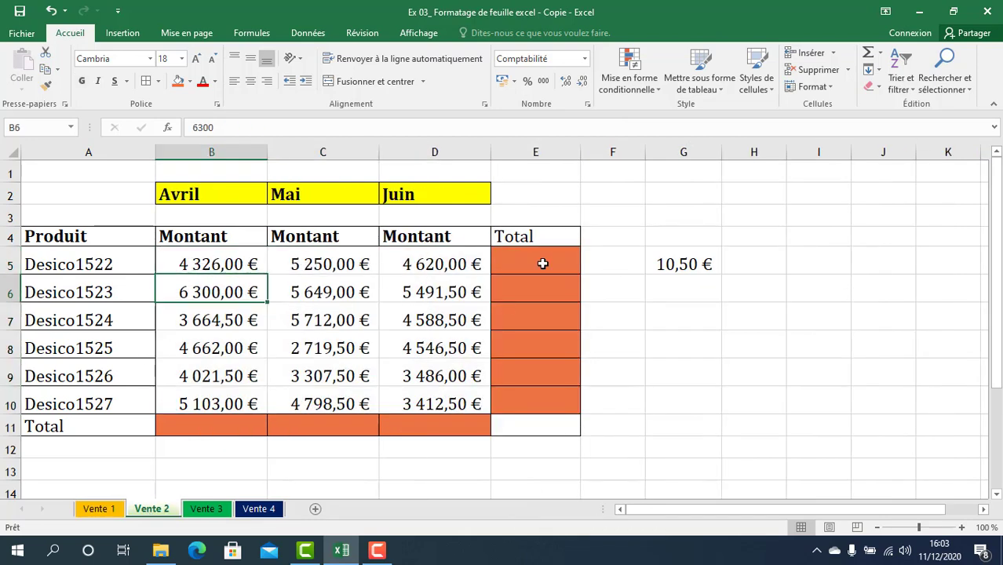
{"action": "left_click_drag", "start_coordinate": [542, 265], "coordinate": [530, 395]}
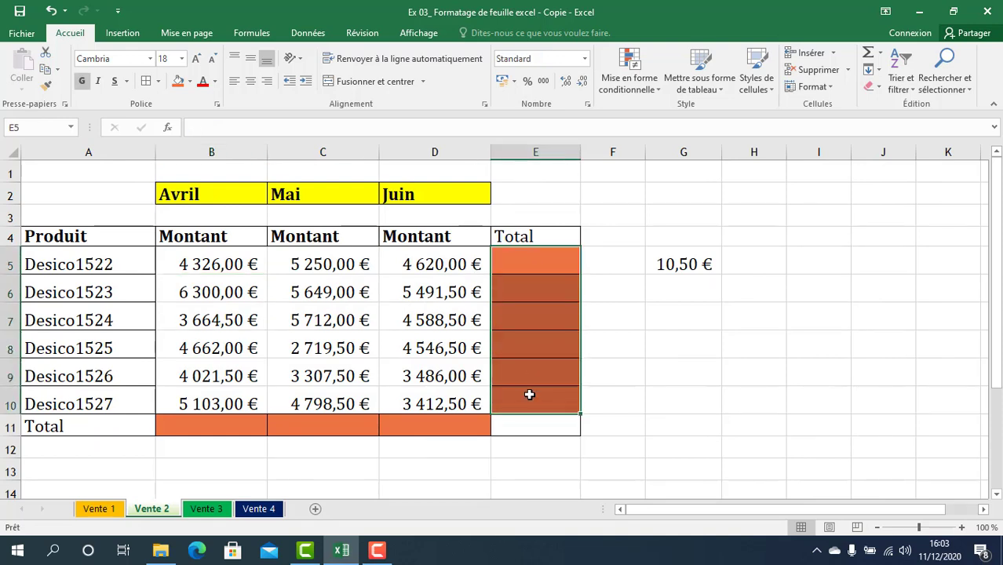
{"action": "key", "text": "alt+equal"}
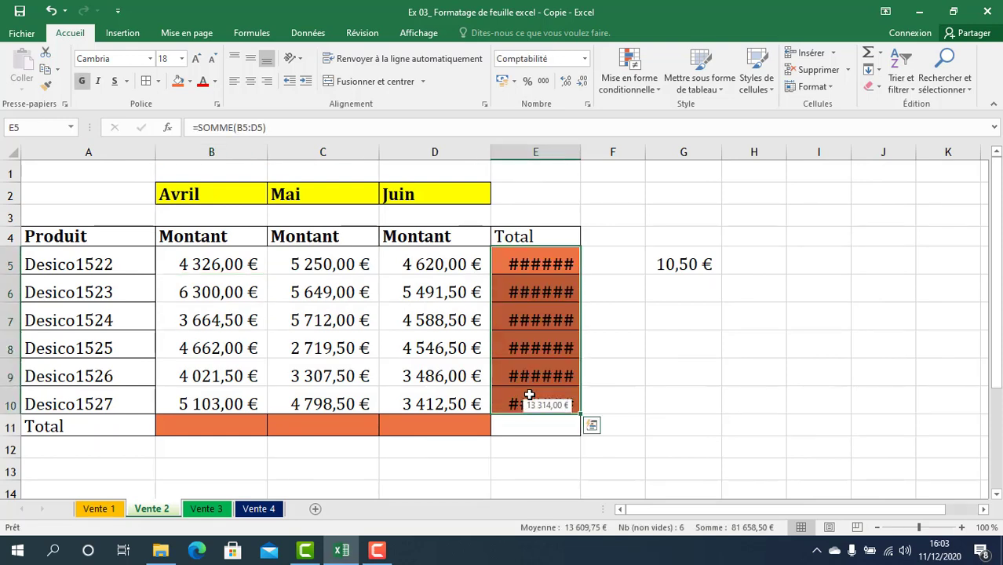
{"action": "left_click_drag", "start_coordinate": [578, 155], "coordinate": [613, 154]}
- Insert AutoSum totals in B11:D11 for Avril, Mai and Juin and widen columns B to D equally to fit them
{"action": "left_click_drag", "start_coordinate": [202, 419], "coordinate": [421, 417]}
{"action": "key", "text": "alt+equal"}
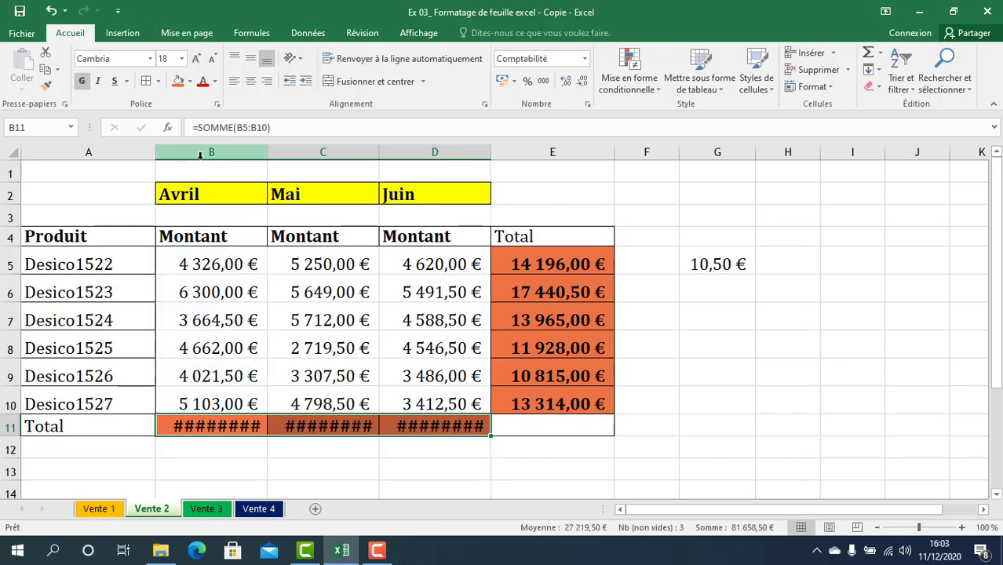
{"action": "left_click_drag", "start_coordinate": [204, 152], "coordinate": [388, 157]}
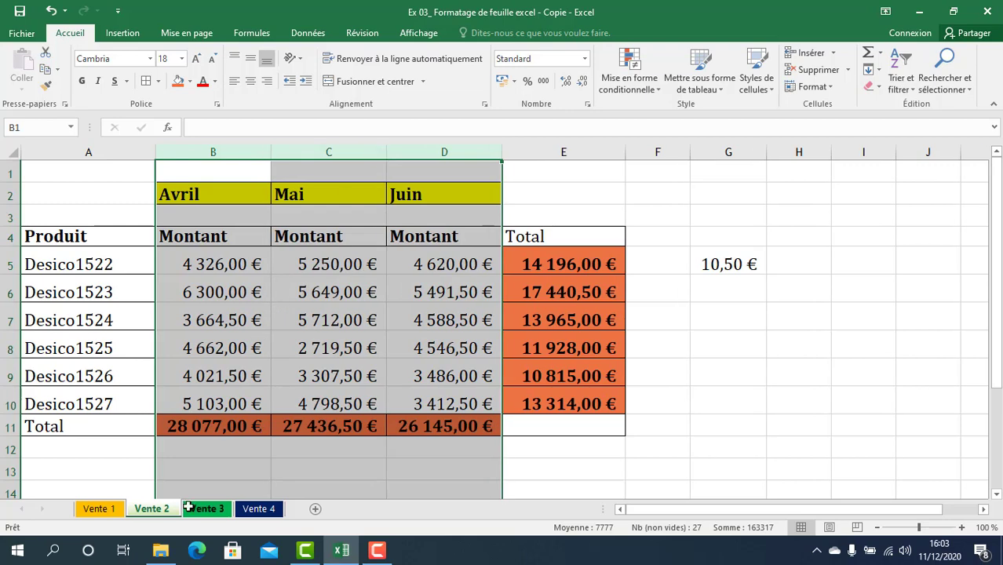
- On the Vente 3 sheet, multiply the amounts in B5:D10 by the 10,50 € coefficient in G5 using Paste Special with the Multiplication operation
{"action": "left_click", "coordinate": [205, 509]}
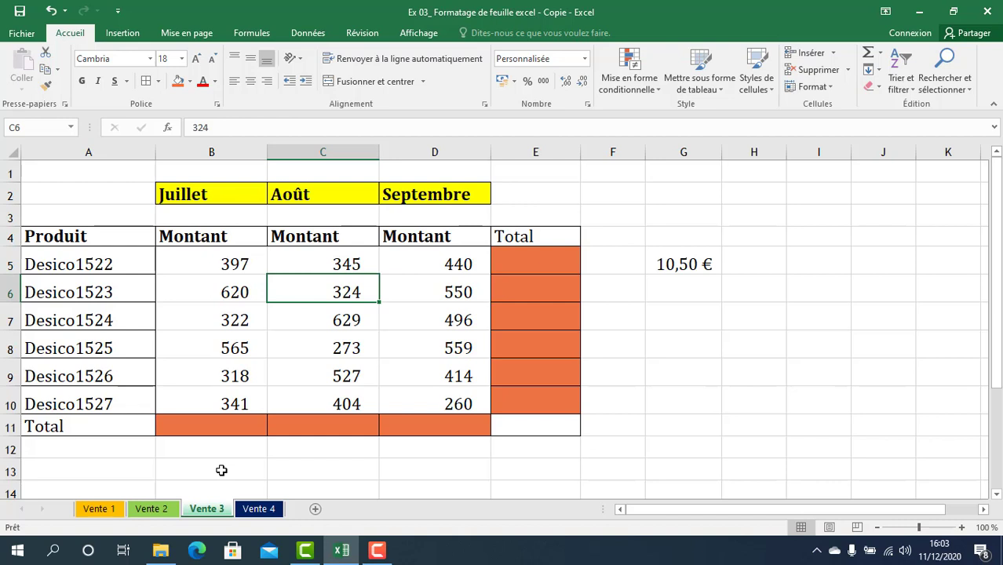
{"action": "left_click", "coordinate": [664, 259]}
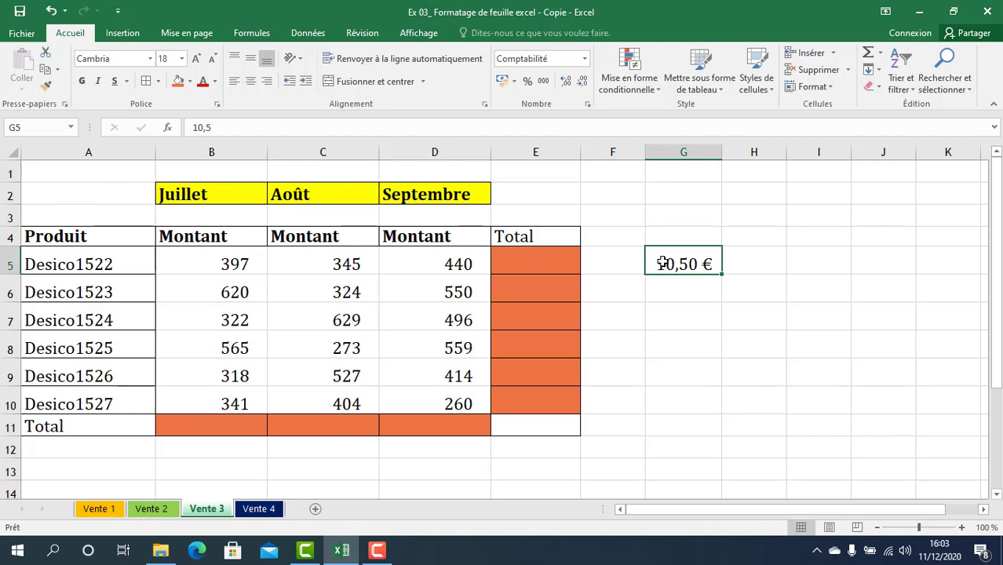
{"action": "key", "text": "ctrl+c"}
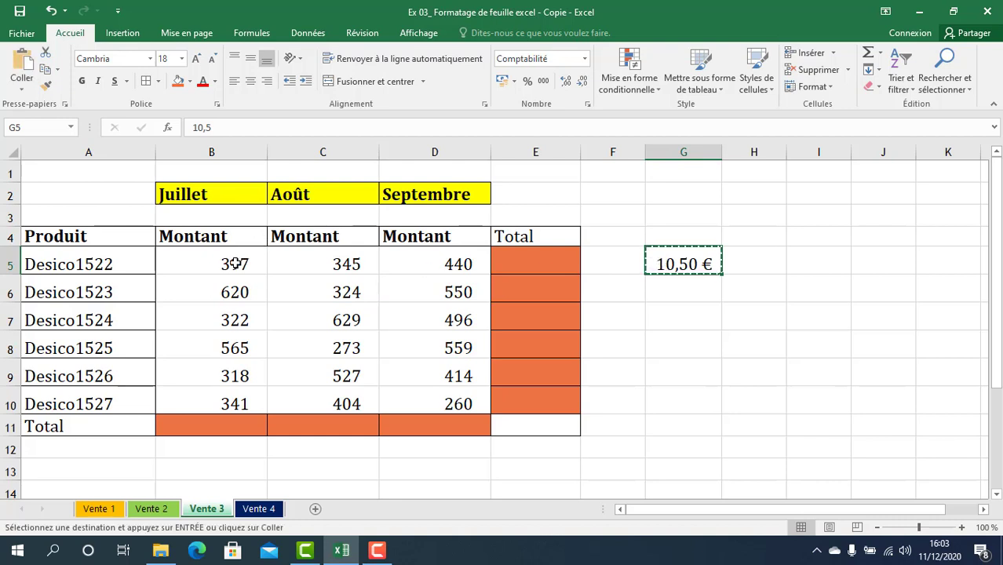
{"action": "left_click_drag", "start_coordinate": [235, 265], "coordinate": [445, 404]}
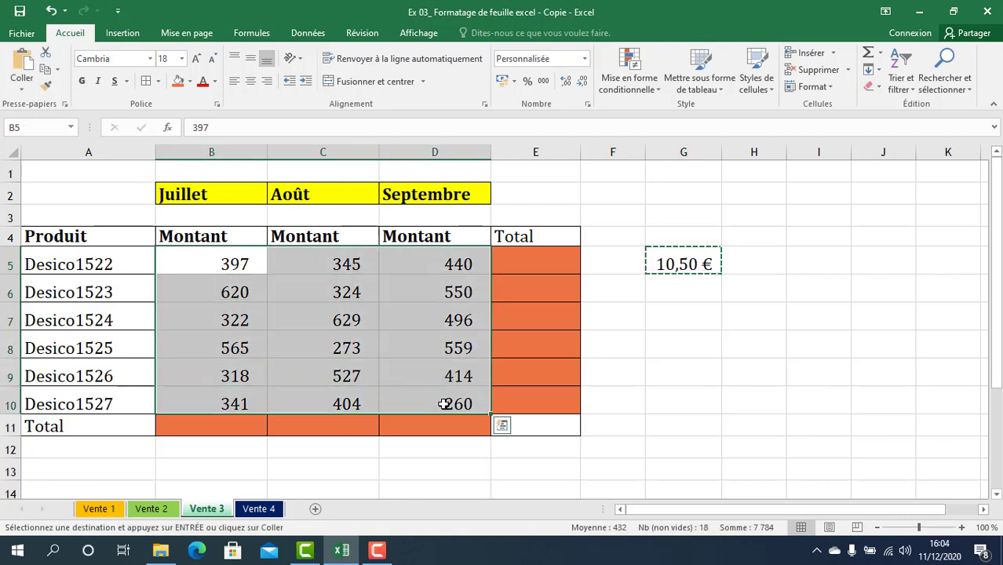
{"action": "right_click", "coordinate": [416, 377]}
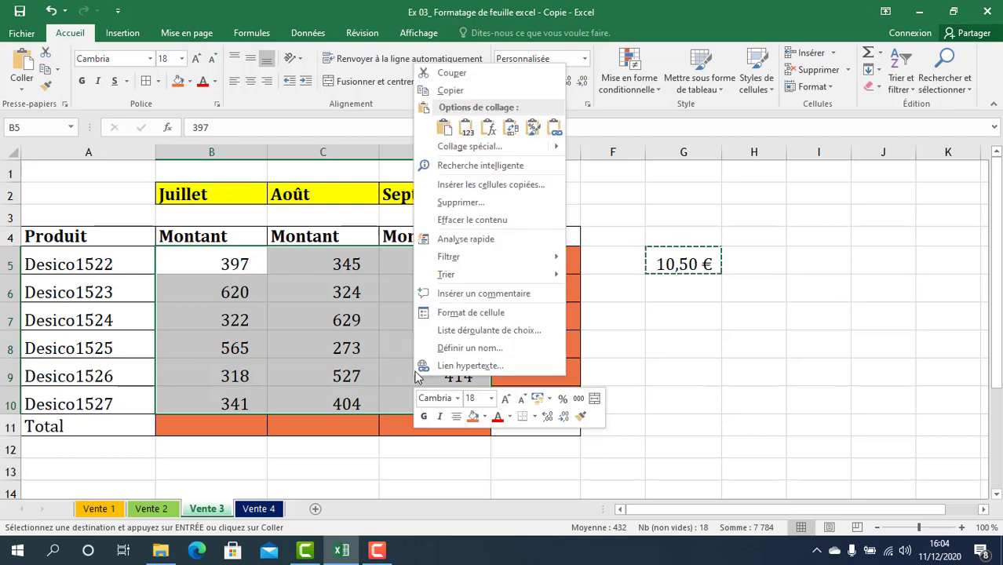
{"action": "left_click", "coordinate": [462, 147]}
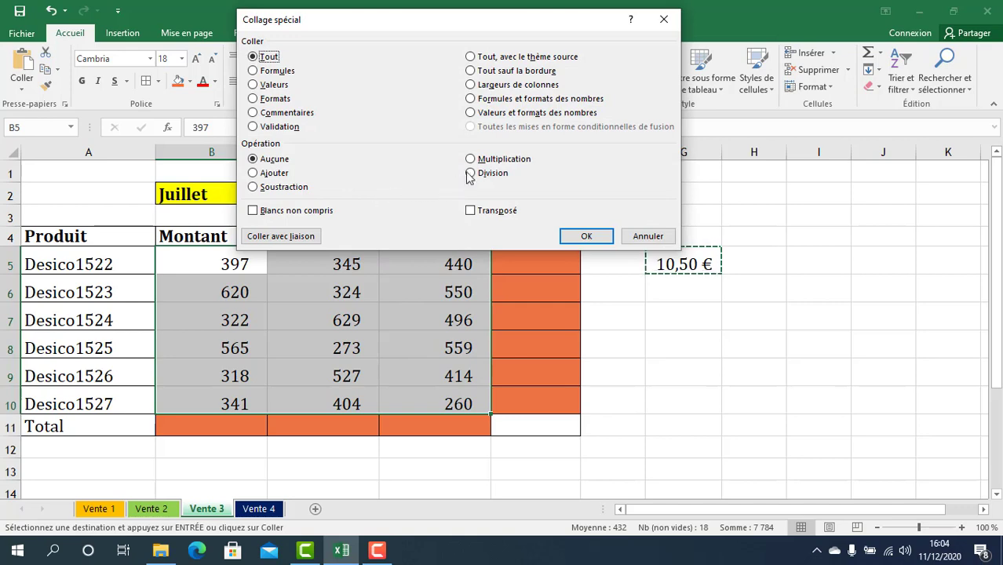
{"action": "left_click", "coordinate": [484, 161]}
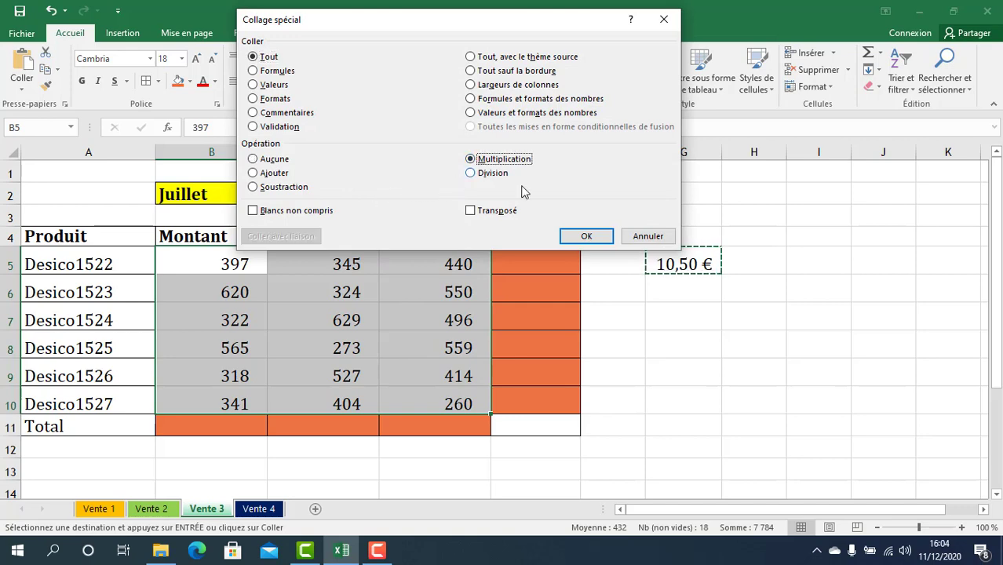
{"action": "left_click", "coordinate": [587, 236]}
- Insert AutoSum product totals in E5:E10 of Vente 3 and widen column E to fit them
{"action": "left_click", "coordinate": [529, 266]}
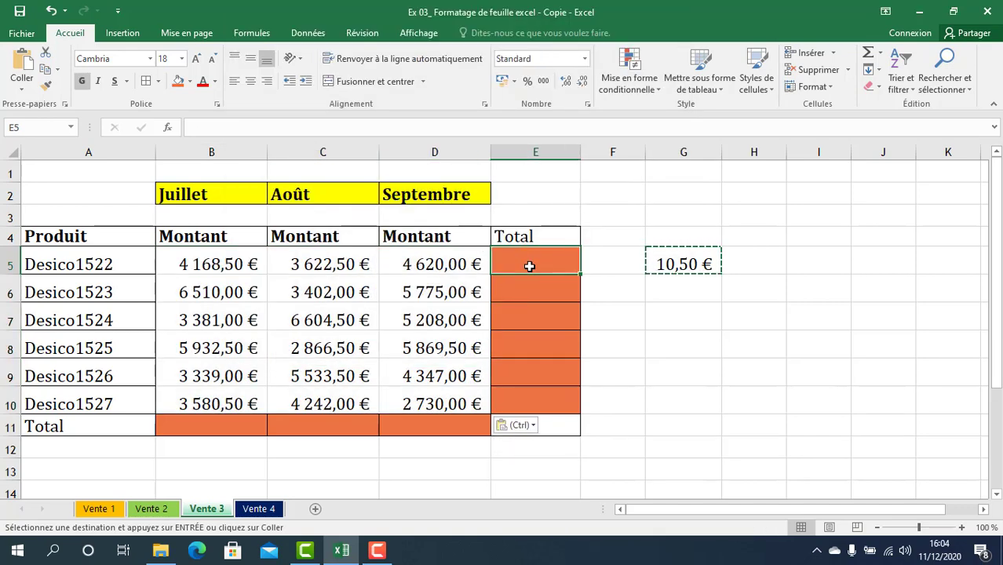
{"action": "left_click_drag", "start_coordinate": [528, 269], "coordinate": [529, 406]}
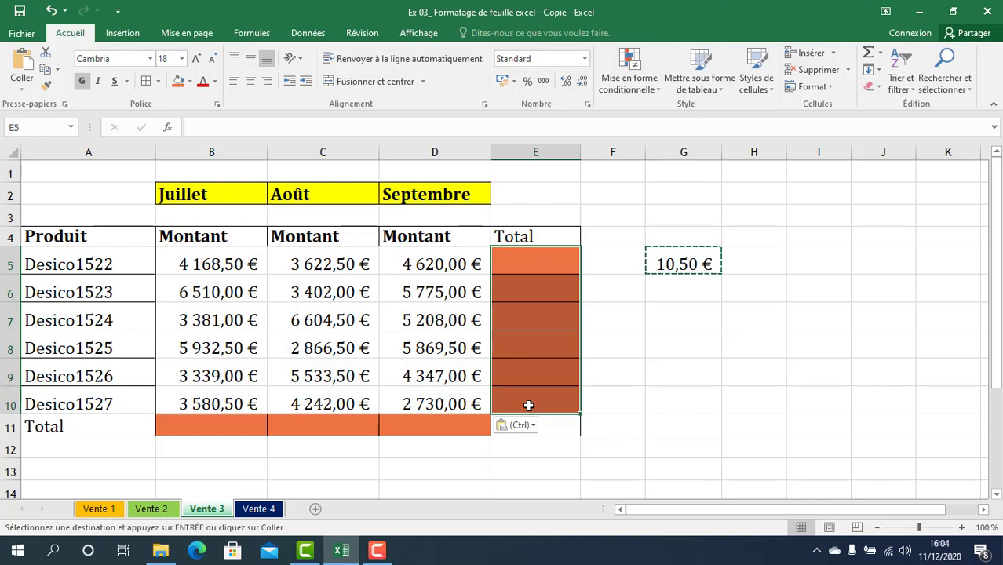
{"action": "key", "text": "alt+equal"}
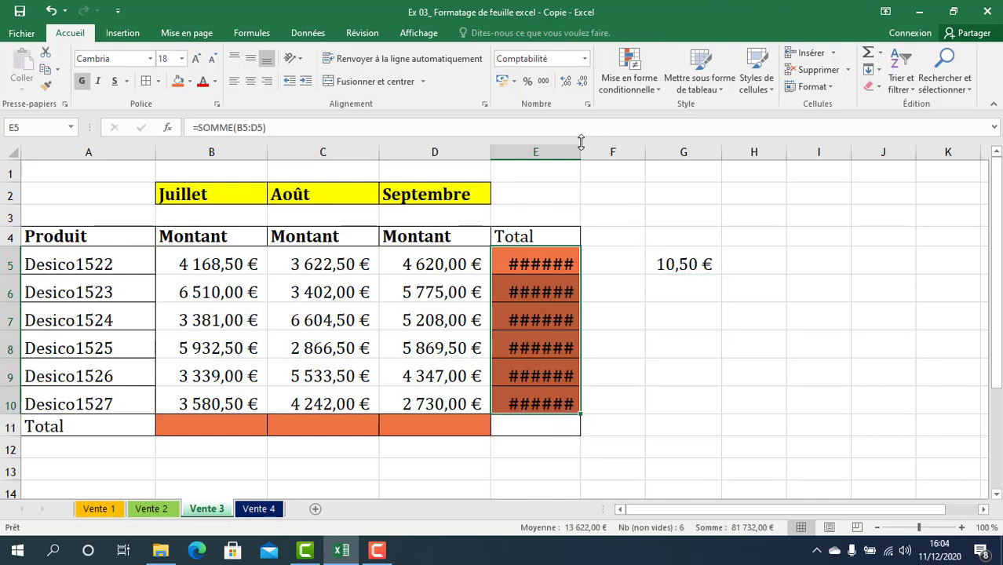
{"action": "left_click_drag", "start_coordinate": [580, 152], "coordinate": [611, 150]}
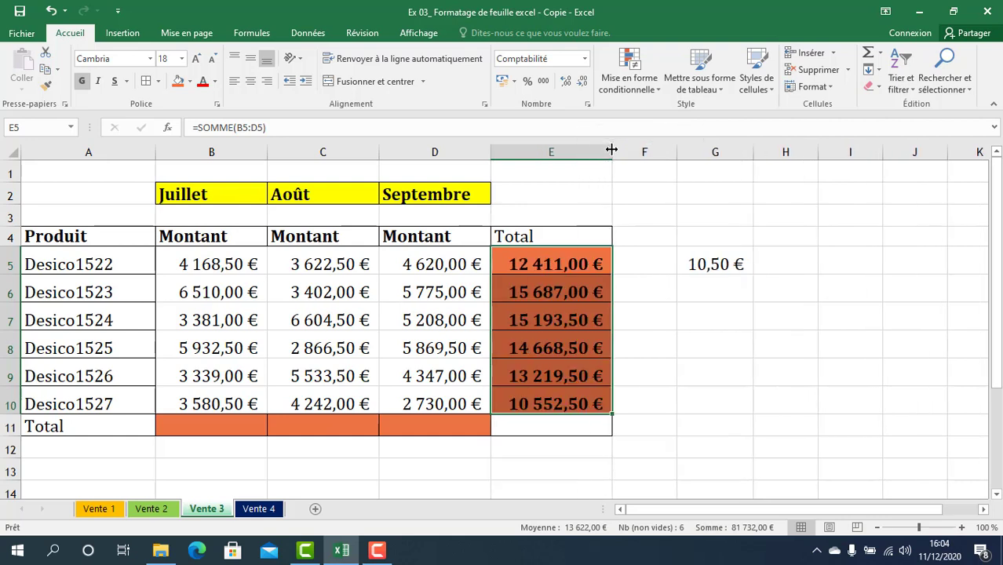
- Insert AutoSum totals in B11:D11 of Vente 3 for Juillet, Août and Septembre
{"action": "left_click", "coordinate": [239, 428]}
{"action": "left_click_drag", "start_coordinate": [239, 429], "coordinate": [420, 424]}
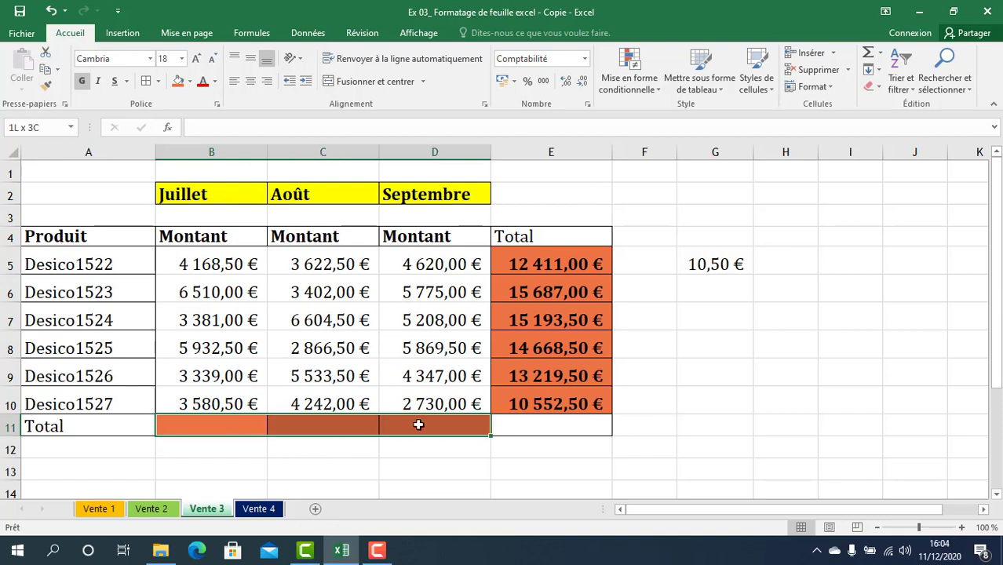
{"action": "key", "text": "alt+equal"}
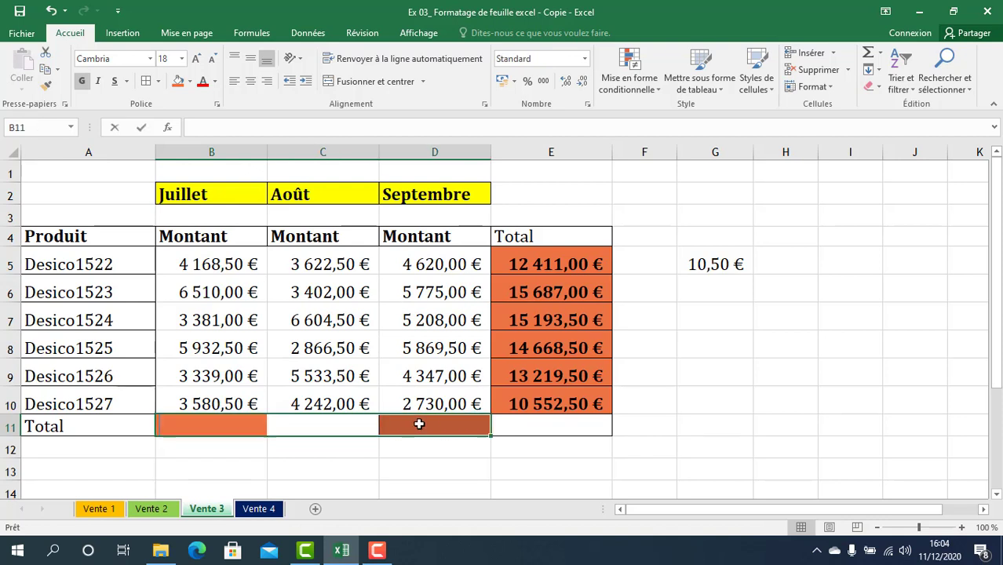
{"action": "key", "text": "Return"}
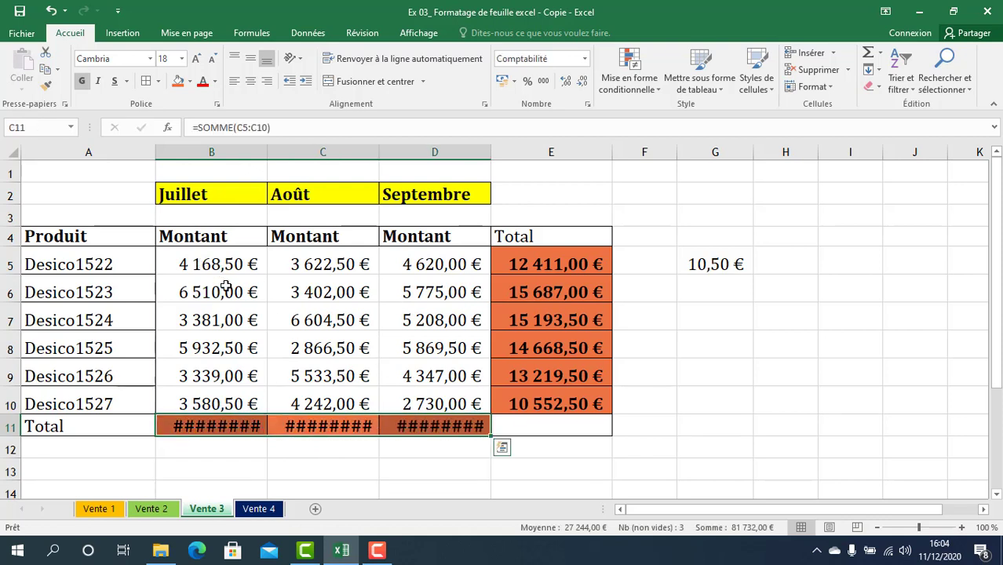
{"action": "left_click", "coordinate": [222, 286]}
{"action": "left_click", "coordinate": [227, 243]}
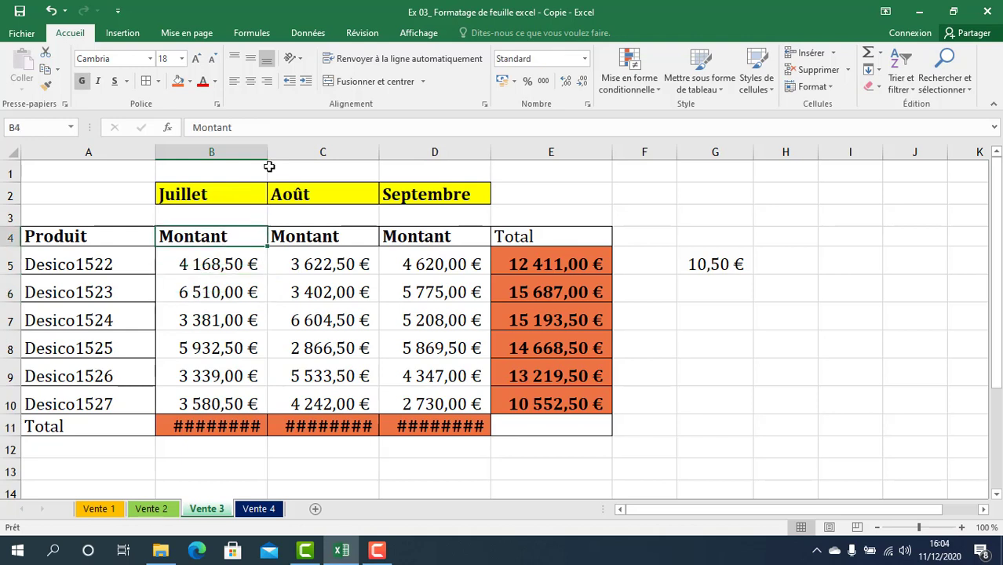
- Widen columns B, C and D of Vente 3 to fit the monthly totals
{"action": "left_click_drag", "start_coordinate": [269, 155], "coordinate": [284, 154]}
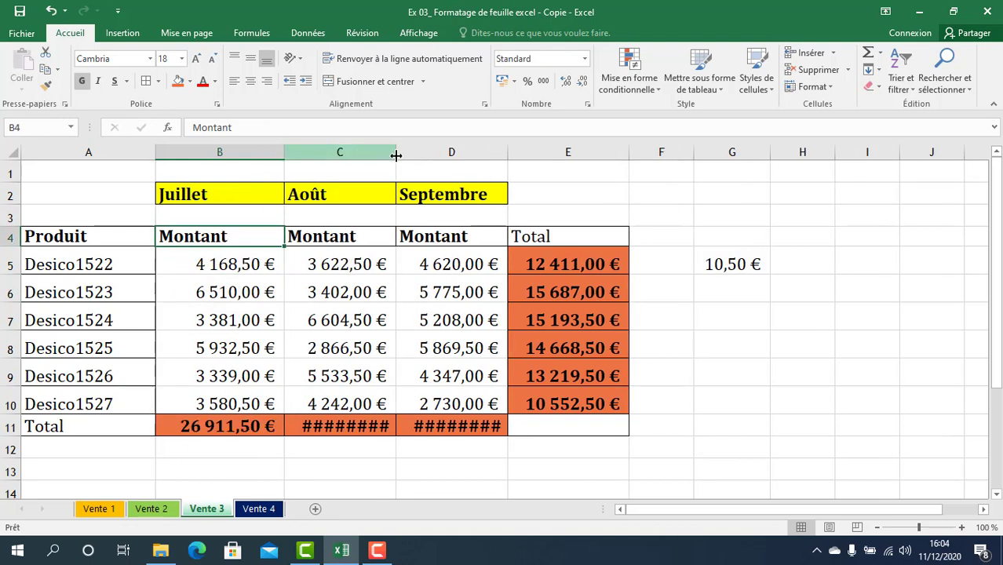
{"action": "left_click_drag", "start_coordinate": [400, 151], "coordinate": [426, 152]}
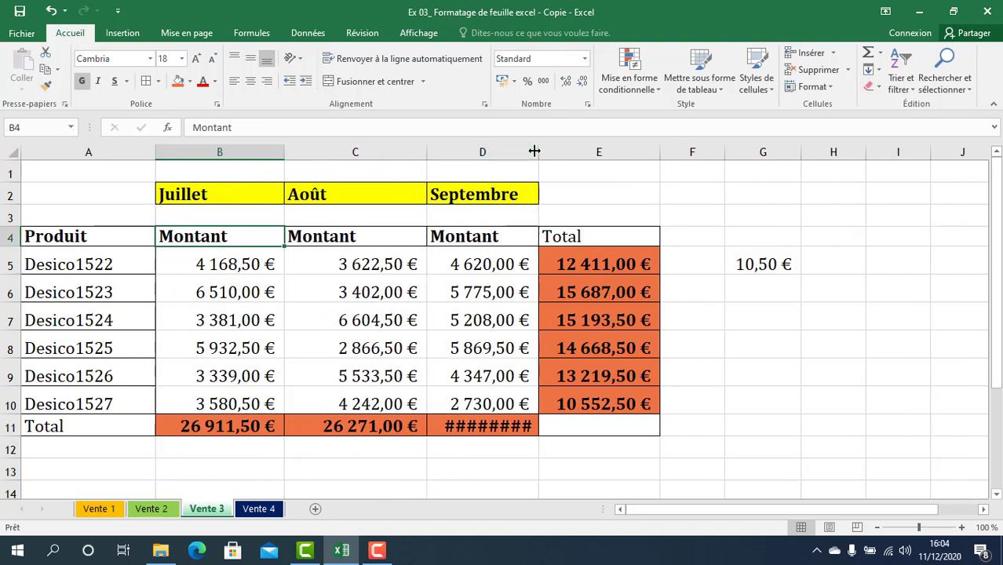
{"action": "left_click_drag", "start_coordinate": [539, 158], "coordinate": [567, 151]}
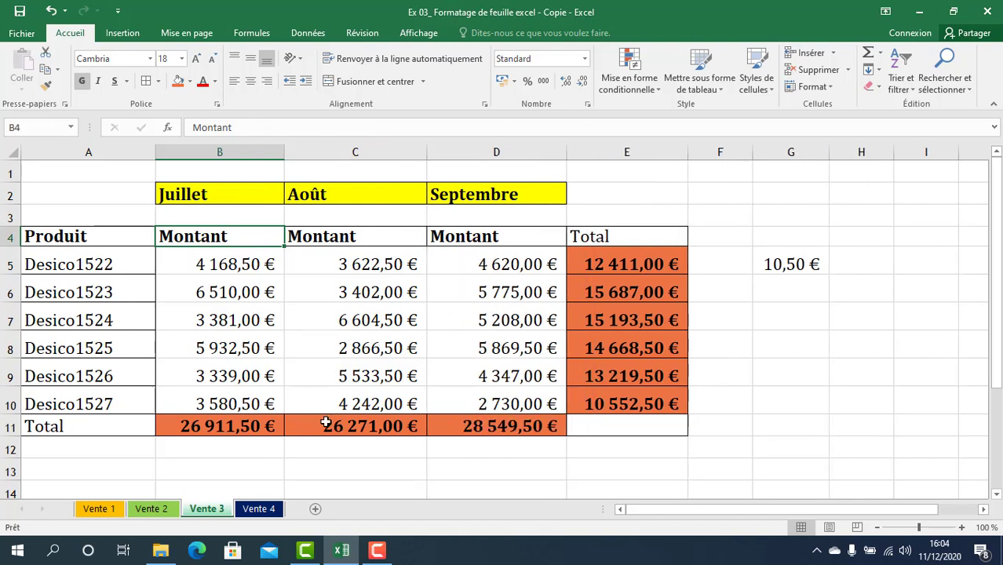
- Look through the sheets and group Vente 1 through Vente 4 so that edits apply to all of them
{"action": "left_click", "coordinate": [261, 509]}
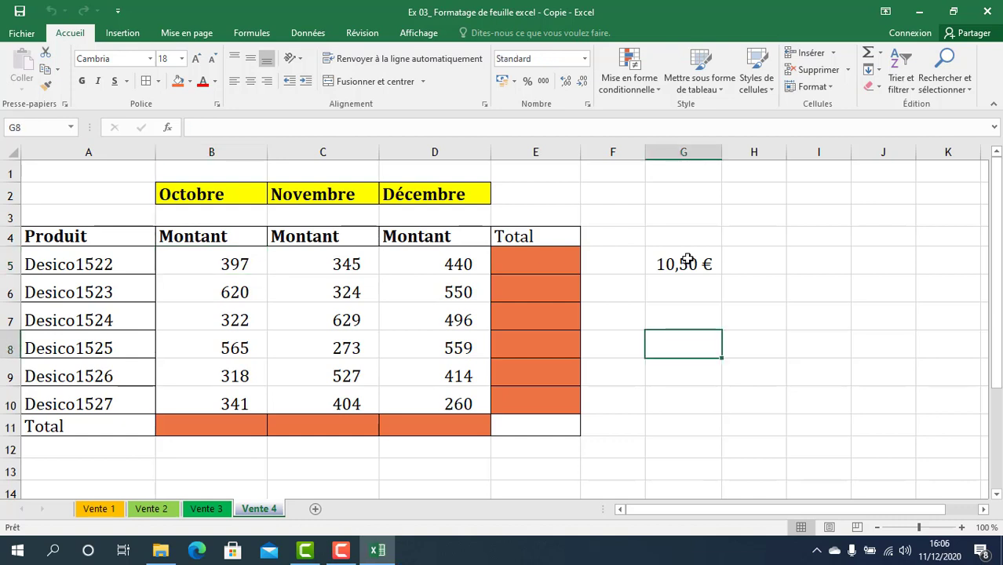
{"action": "left_click", "coordinate": [101, 512]}
{"action": "left_click", "coordinate": [148, 510]}
{"action": "left_click", "coordinate": [232, 483]}
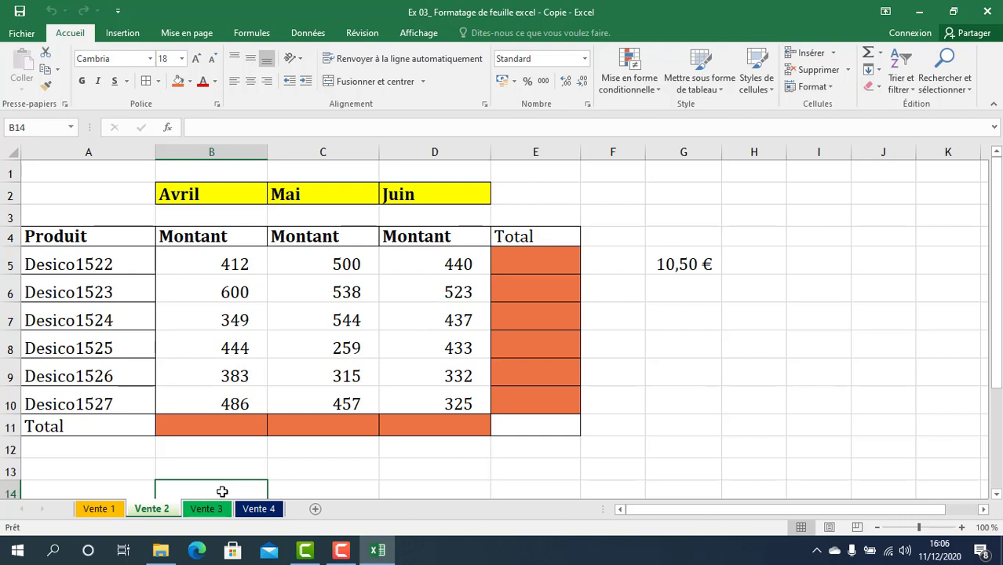
{"action": "left_click", "coordinate": [95, 510]}
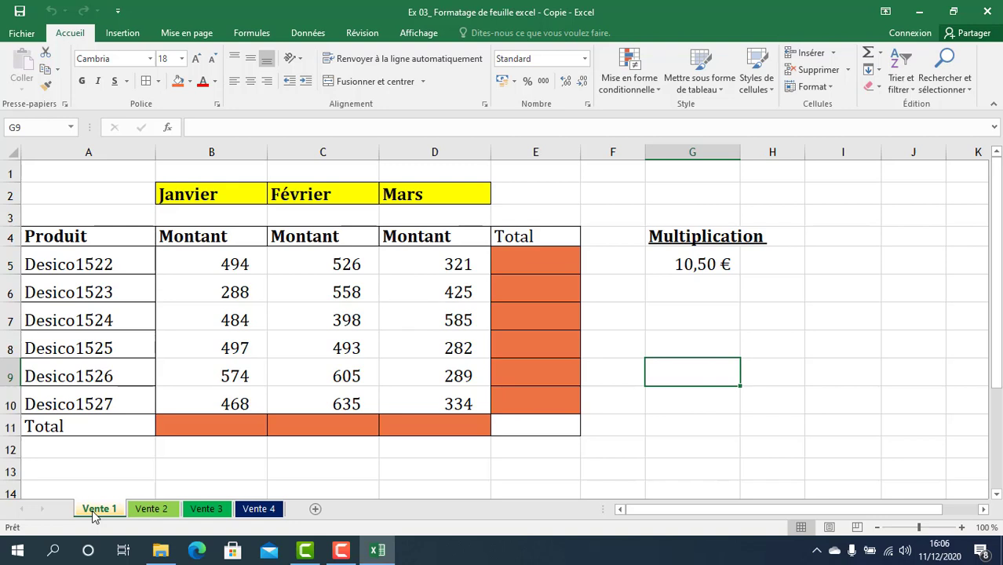
{"action": "left_click", "coordinate": [247, 510], "text": "shift"}
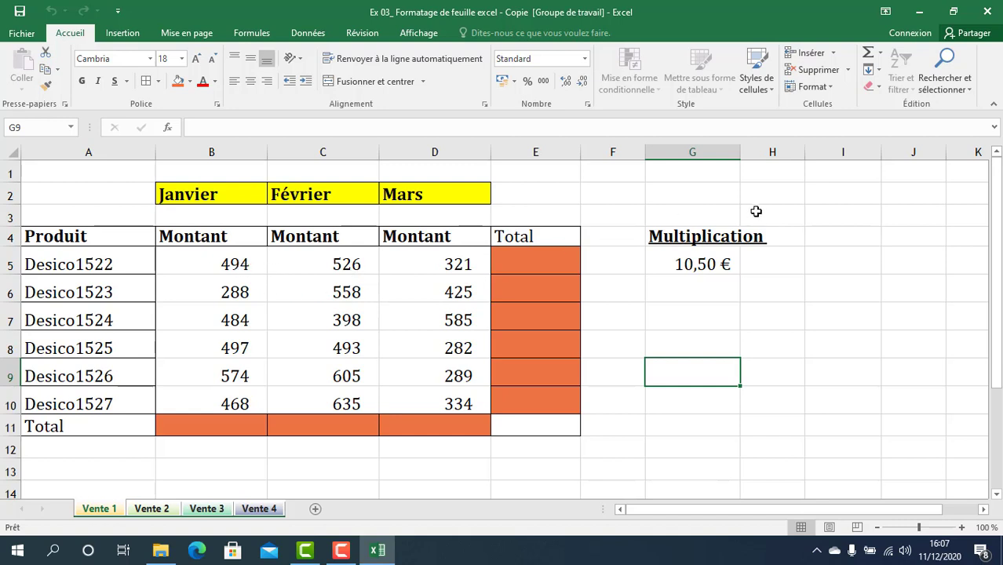
- On the grouped sheets, multiply the amounts in B5:D10 by the 10,50 € coefficient in G5 using Paste Special with the Multiplication operation
{"action": "left_click", "coordinate": [698, 262]}
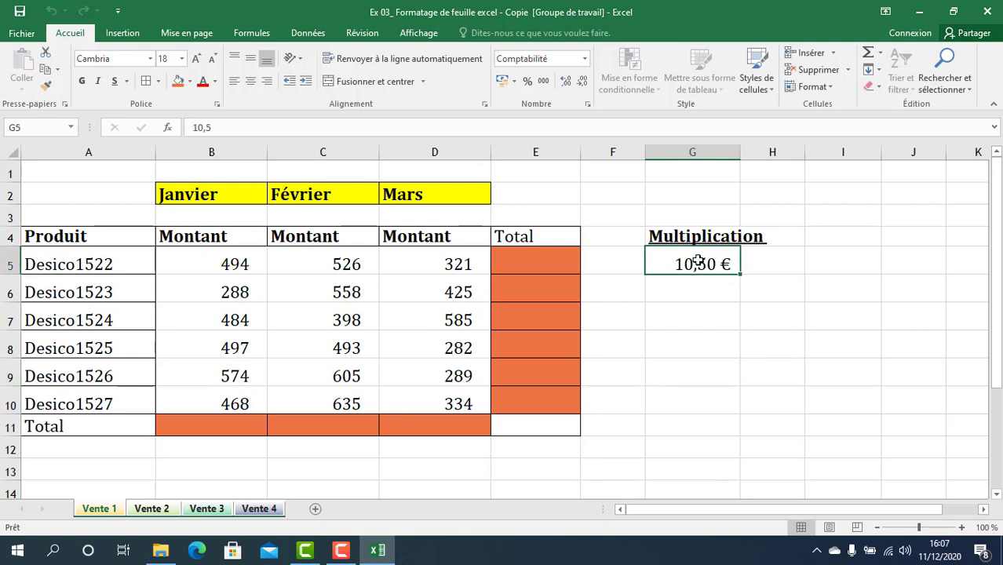
{"action": "key", "text": "ctrl+c"}
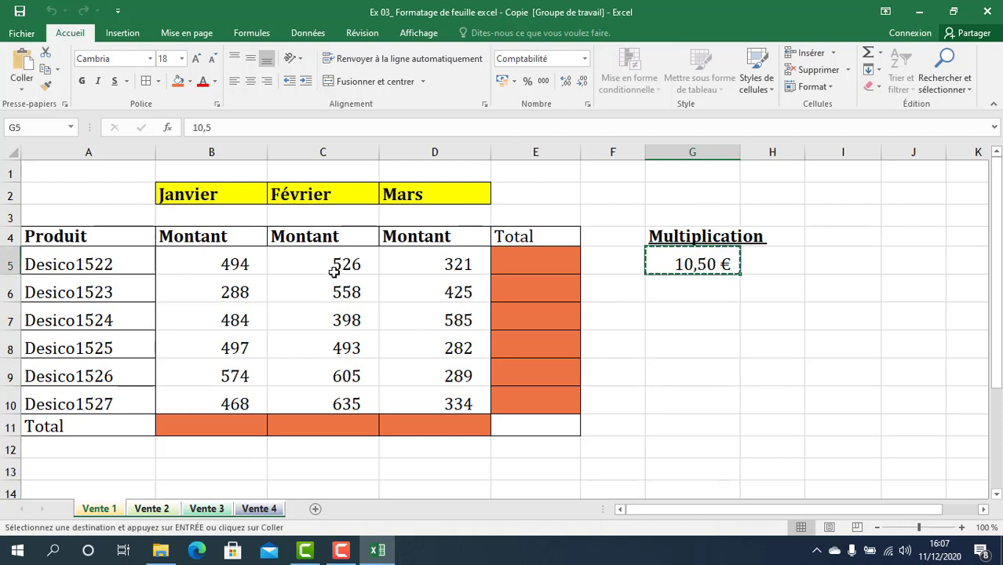
{"action": "left_click_drag", "start_coordinate": [228, 259], "coordinate": [436, 398]}
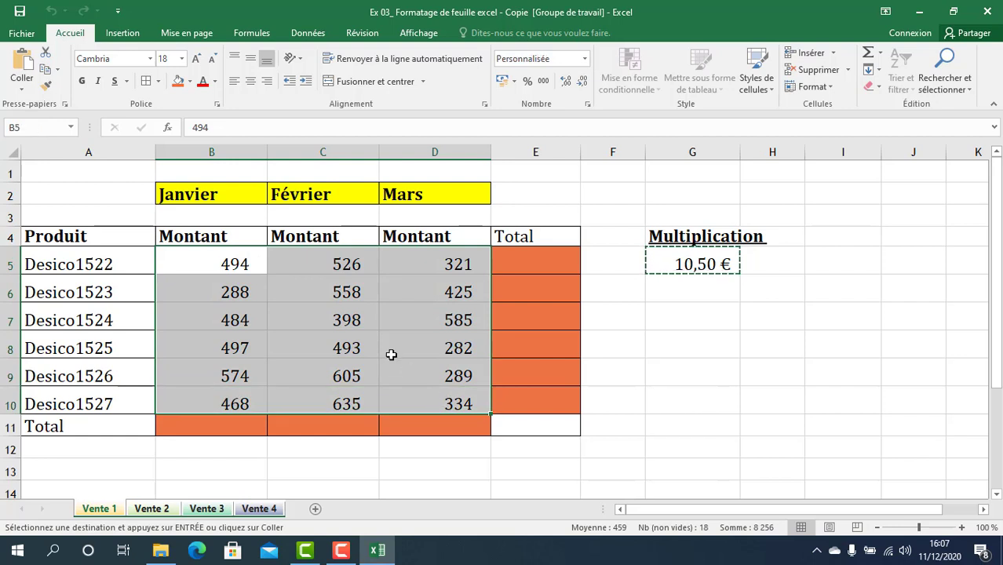
{"action": "left_click", "coordinate": [391, 353]}
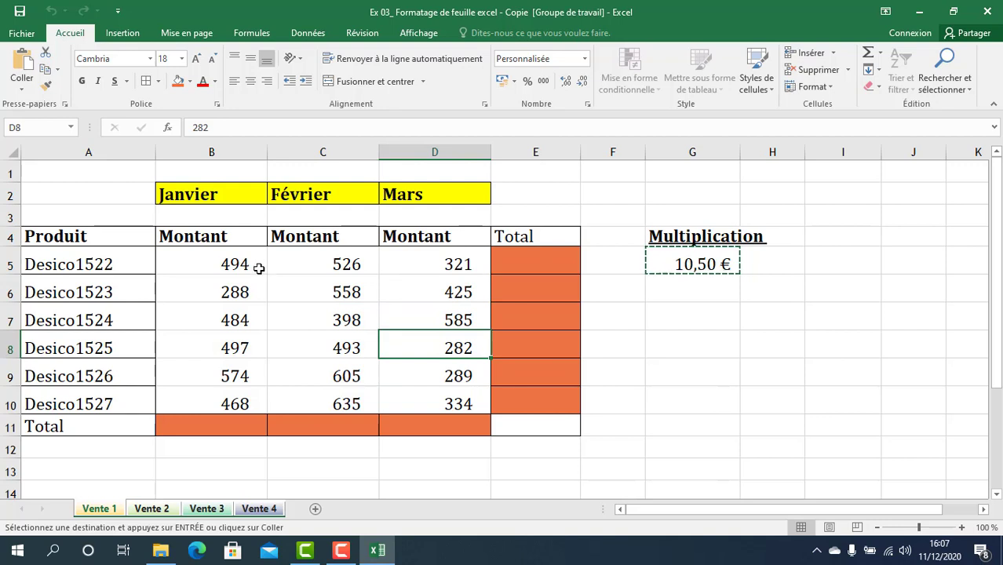
{"action": "left_click_drag", "start_coordinate": [262, 268], "coordinate": [436, 406]}
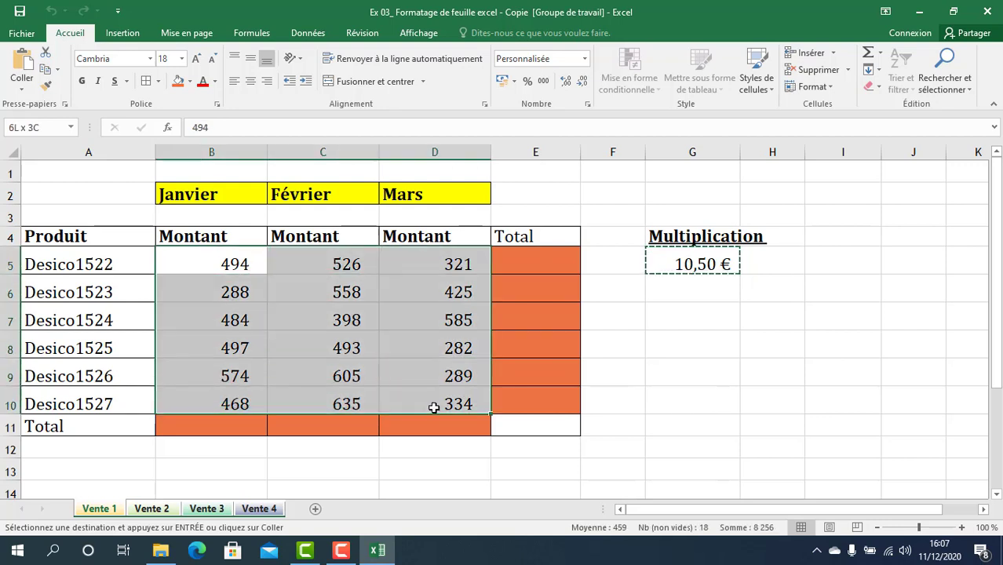
{"action": "right_click", "coordinate": [418, 364]}
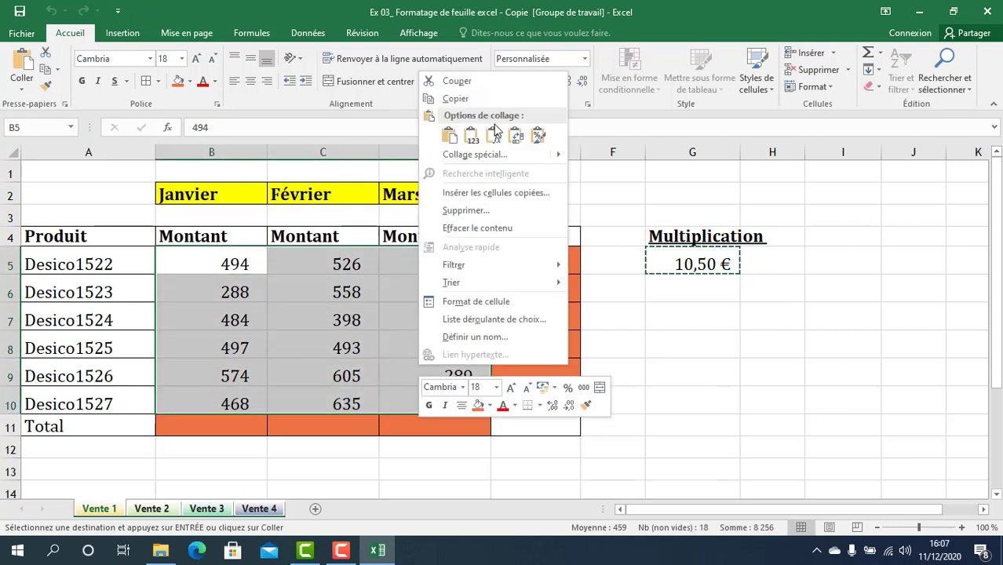
{"action": "left_click", "coordinate": [466, 154]}
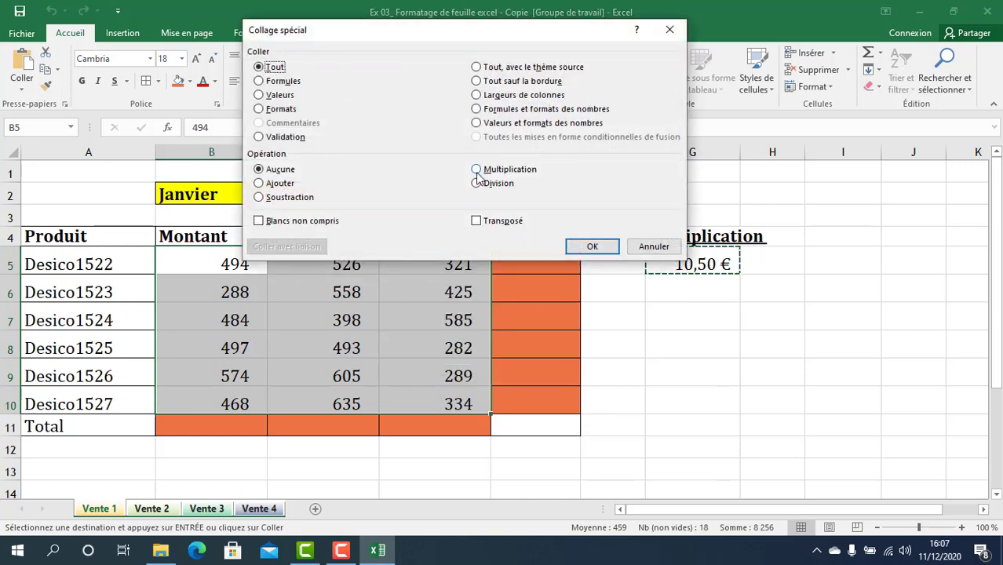
{"action": "left_click", "coordinate": [477, 170]}
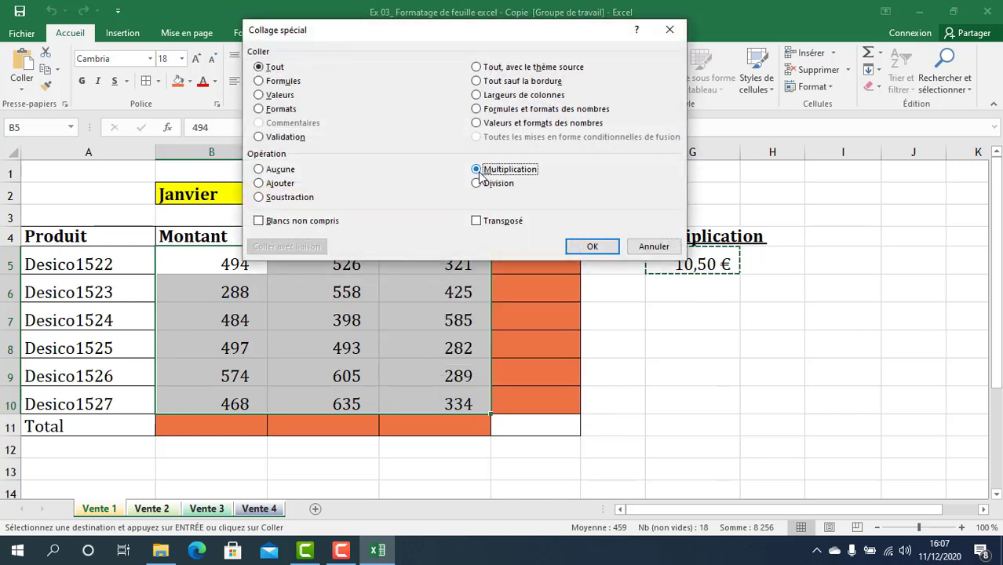
{"action": "left_click", "coordinate": [586, 248]}
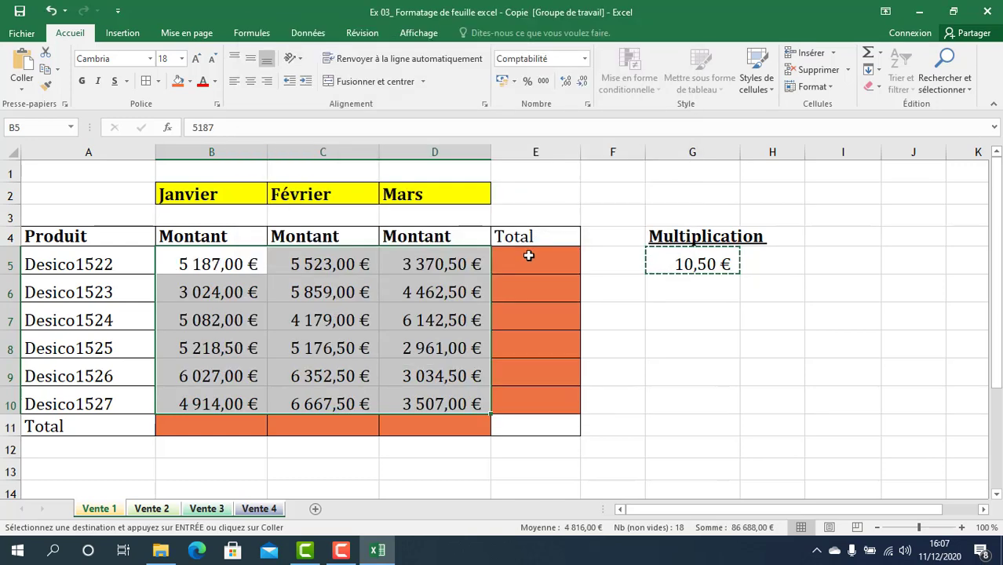
- Insert AutoSum product totals in E5:E10 and monthly totals in B11:D11 on the grouped sheets
{"action": "left_click_drag", "start_coordinate": [528, 259], "coordinate": [532, 395]}
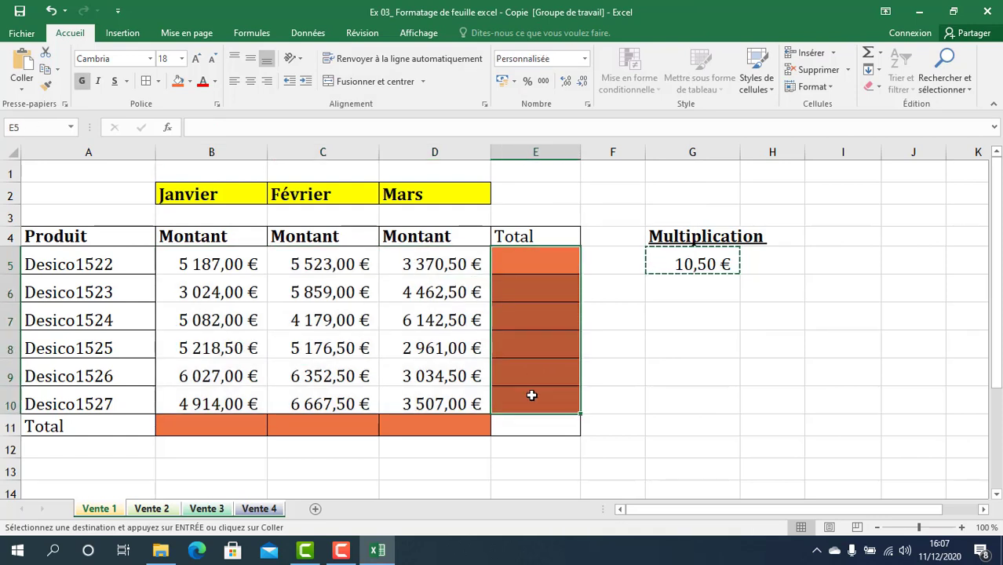
{"action": "key", "text": "alt+equal"}
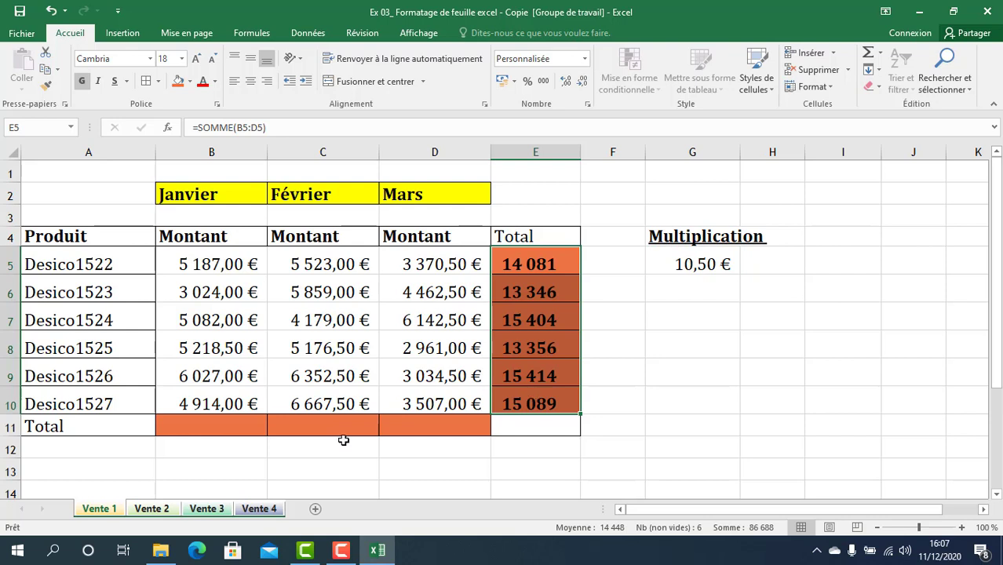
{"action": "left_click_drag", "start_coordinate": [202, 436], "coordinate": [413, 425]}
{"action": "key", "text": "alt+equal"}
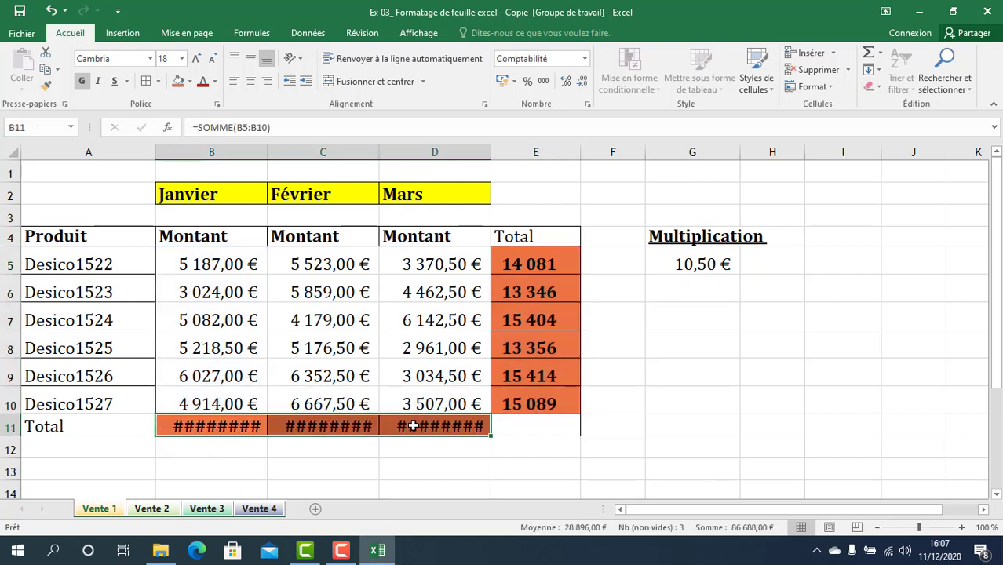
- Widen columns B to D equally on the grouped sheets to fit the monthly totals
{"action": "left_click", "coordinate": [231, 173]}
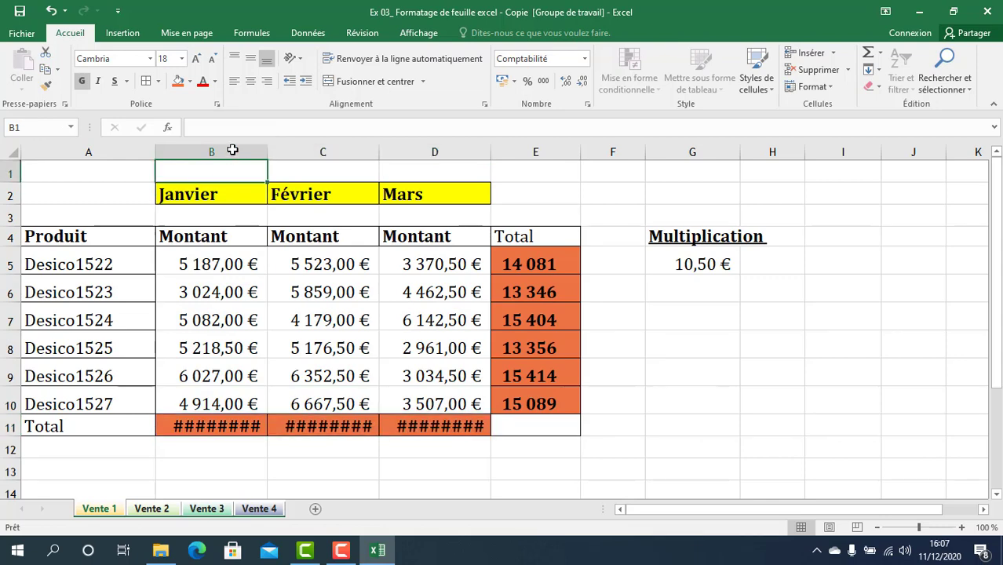
{"action": "left_click_drag", "start_coordinate": [232, 154], "coordinate": [448, 154]}
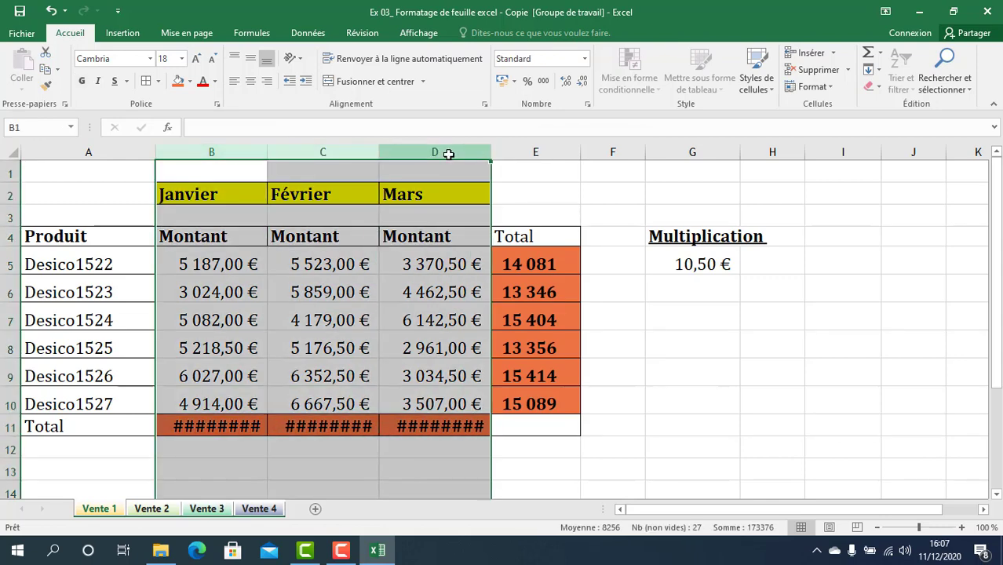
{"action": "left_click_drag", "start_coordinate": [378, 149], "coordinate": [387, 149]}
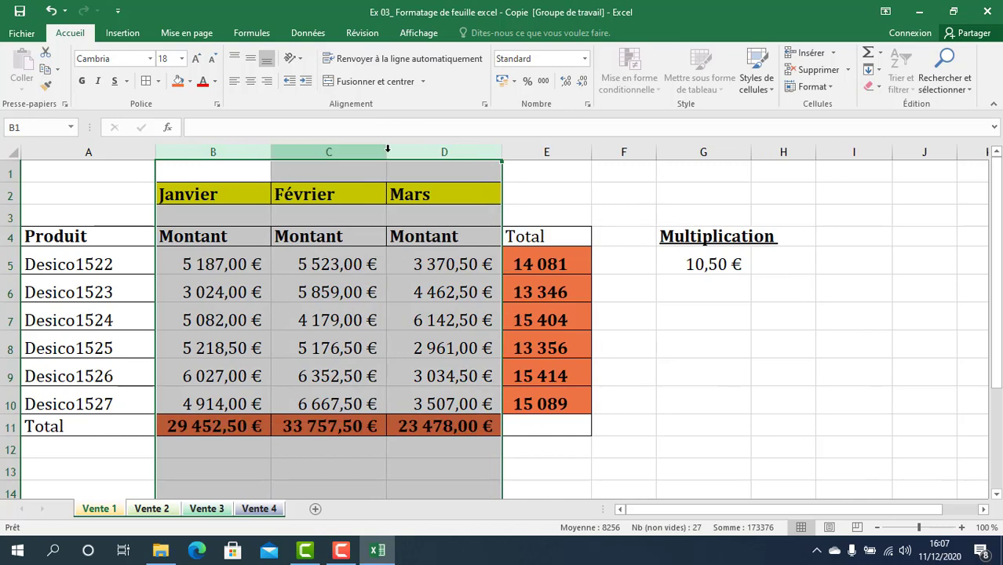
- Apply the euro accounting format to the product totals in E5:E10 and widen column E to fit them
{"action": "left_click", "coordinate": [547, 254]}
{"action": "left_click_drag", "start_coordinate": [547, 254], "coordinate": [549, 403]}
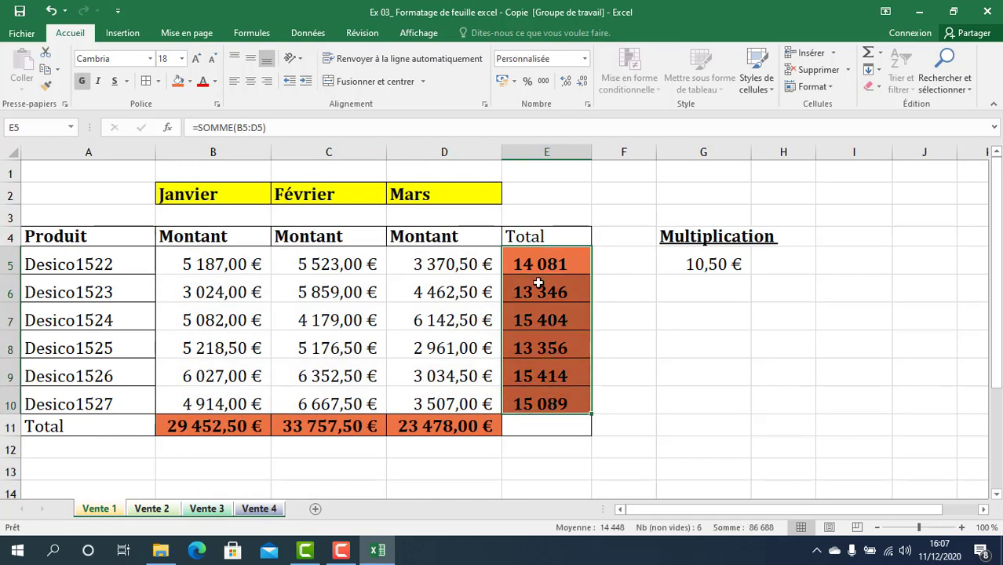
{"action": "left_click", "coordinate": [504, 82]}
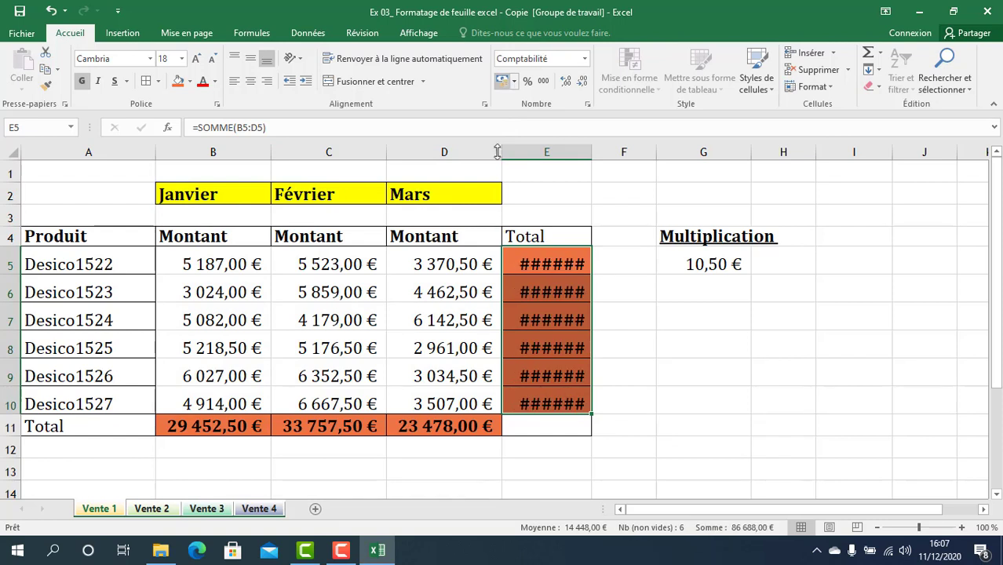
{"action": "left_click_drag", "start_coordinate": [594, 150], "coordinate": [632, 153]}
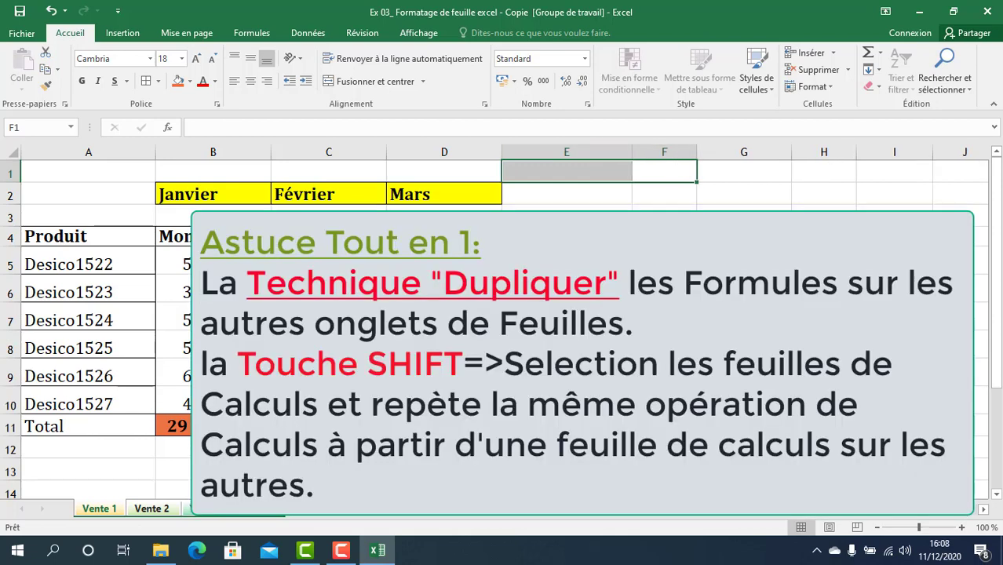
{"action": "left_click", "coordinate": [445, 348]}
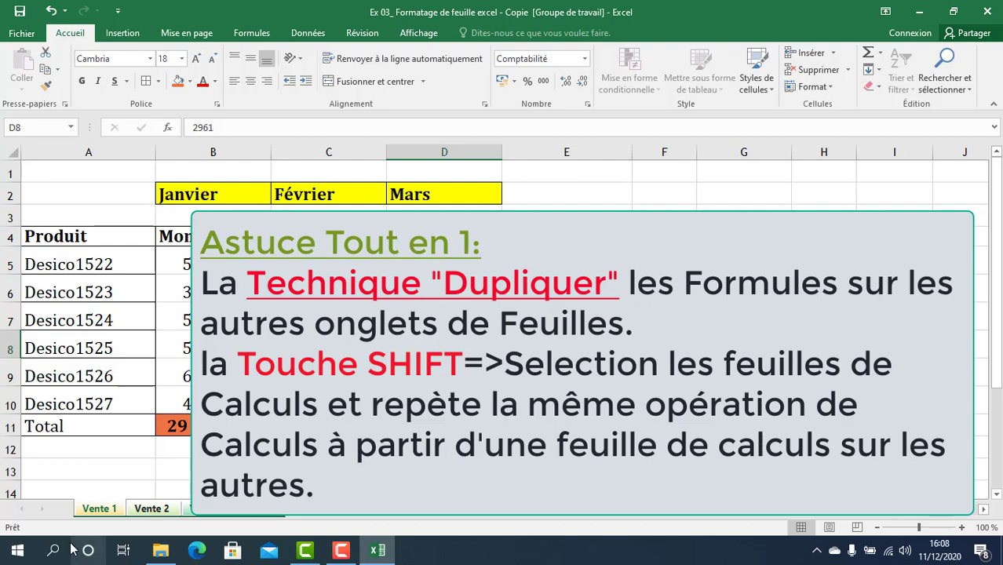
- Switch to the Vente 3 sheet and ungroup the sheets
{"action": "left_click", "coordinate": [205, 509]}
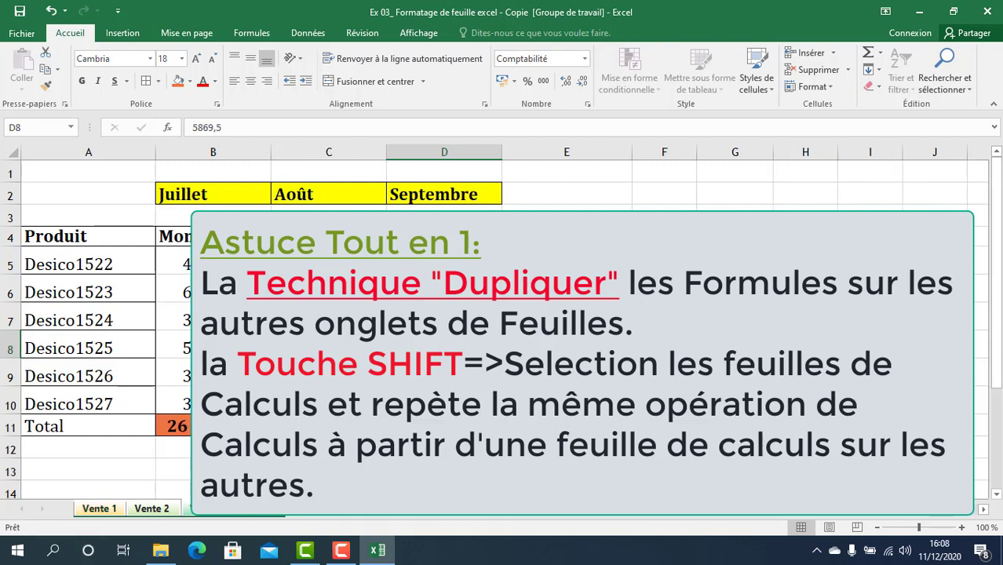
{"action": "right_click", "coordinate": [286, 509]}
{"action": "left_click", "coordinate": [369, 514]}
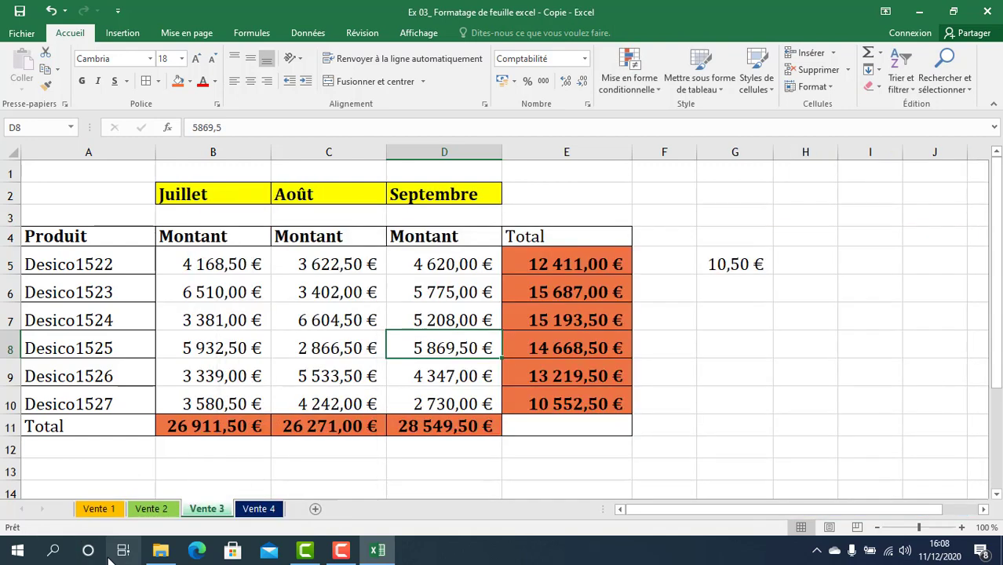
- Check the multiplied amounts and the totals on Vente 1, Vente 2, Vente 3 and Vente 4
{"action": "left_click", "coordinate": [109, 511]}
{"action": "left_click", "coordinate": [183, 484]}
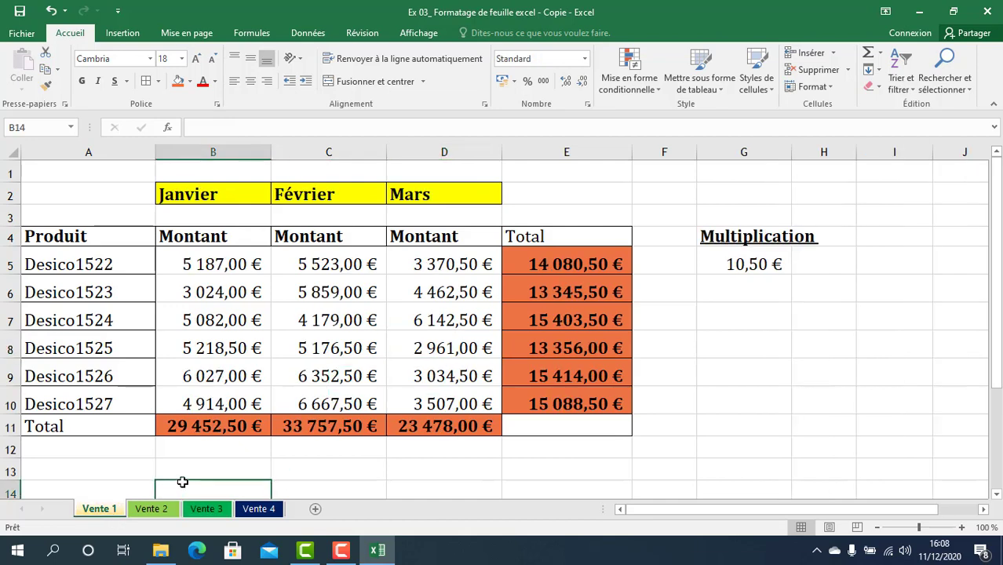
{"action": "left_click", "coordinate": [152, 509]}
{"action": "left_click", "coordinate": [238, 466]}
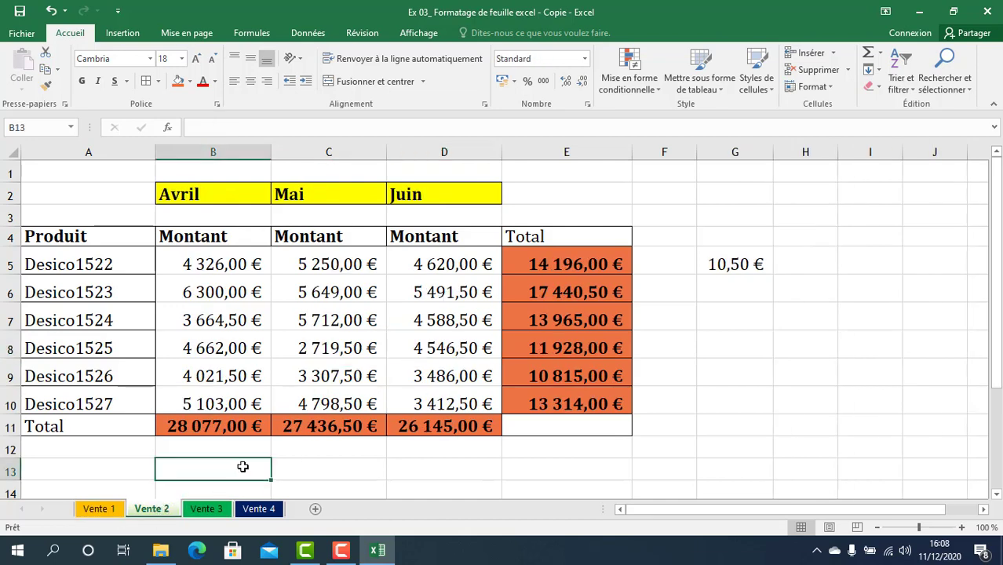
{"action": "left_click", "coordinate": [207, 509]}
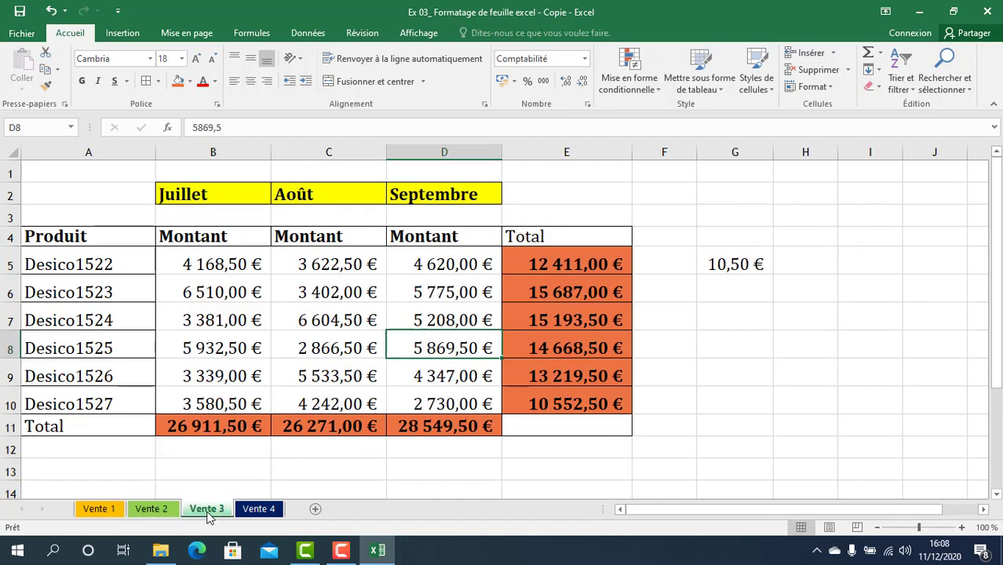
{"action": "left_click", "coordinate": [249, 466]}
{"action": "left_click", "coordinate": [258, 509]}
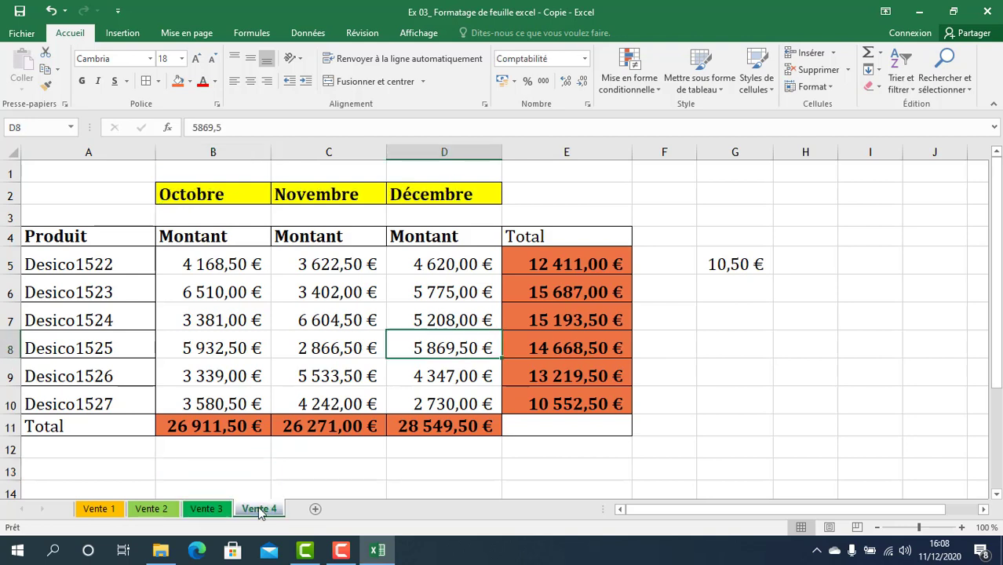
{"action": "left_click", "coordinate": [298, 468]}
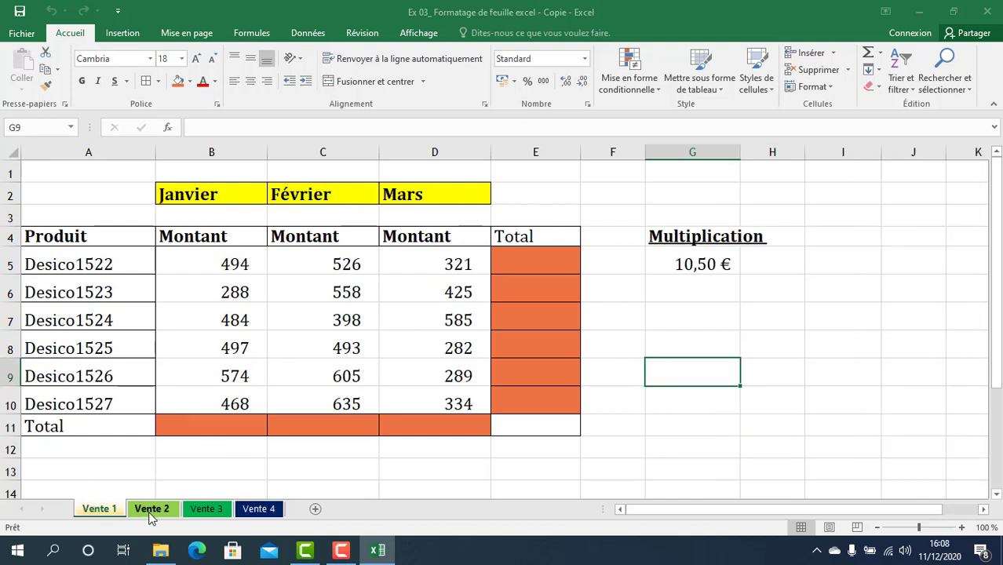
{"action": "left_click", "coordinate": [151, 512]}
{"action": "right_click", "coordinate": [210, 512]}
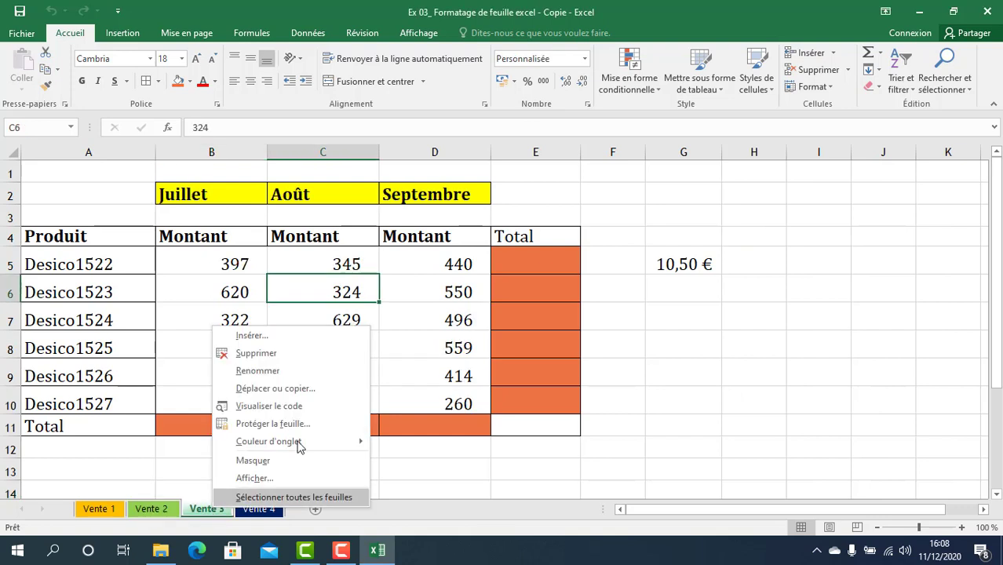
{"action": "left_click", "coordinate": [394, 442]}
{"action": "right_click", "coordinate": [265, 512]}
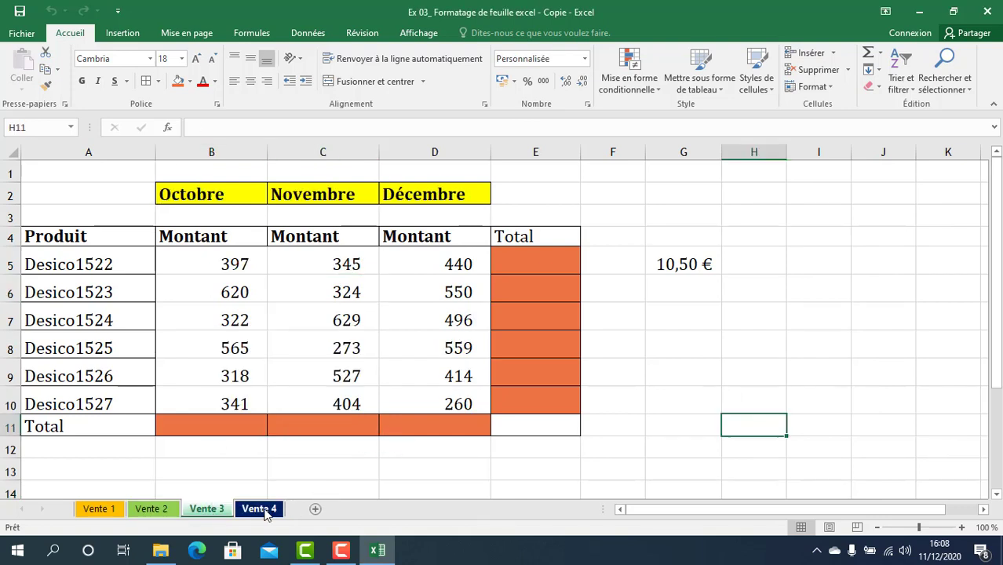
- Return from the Vente 4 sheet to the Vente 1 sheet
{"action": "left_click", "coordinate": [485, 462]}
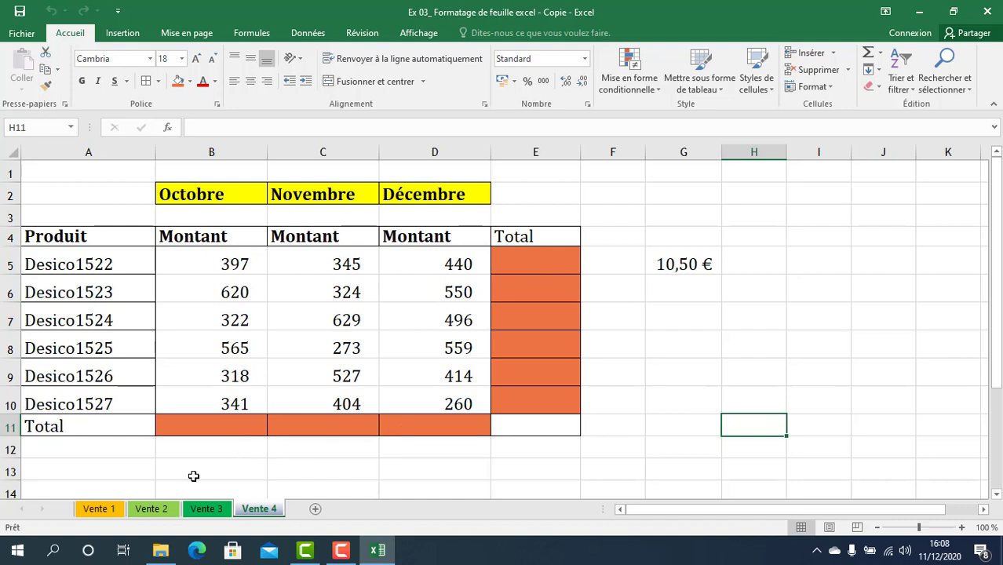
{"action": "right_click", "coordinate": [96, 510]}
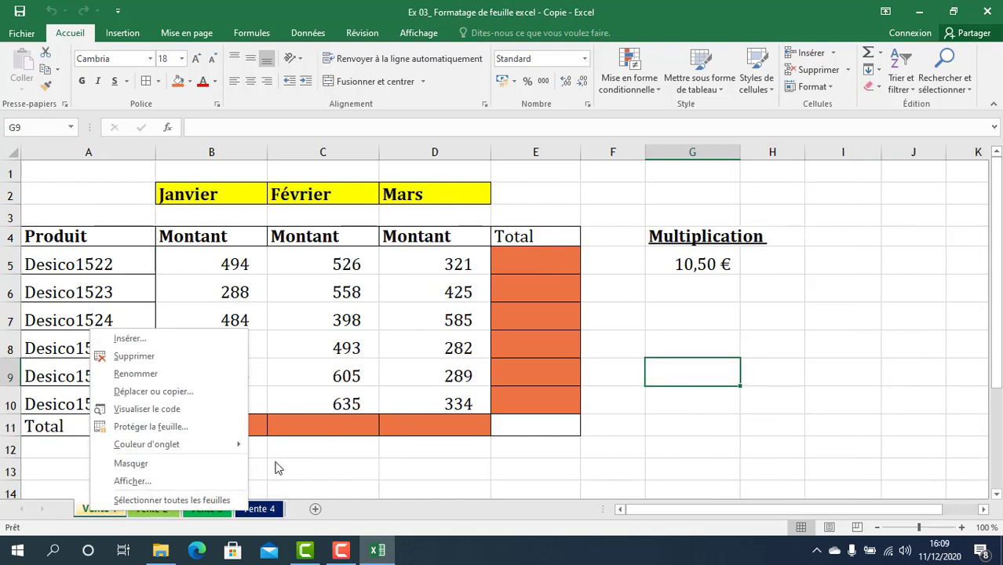
{"action": "left_click", "coordinate": [278, 462]}
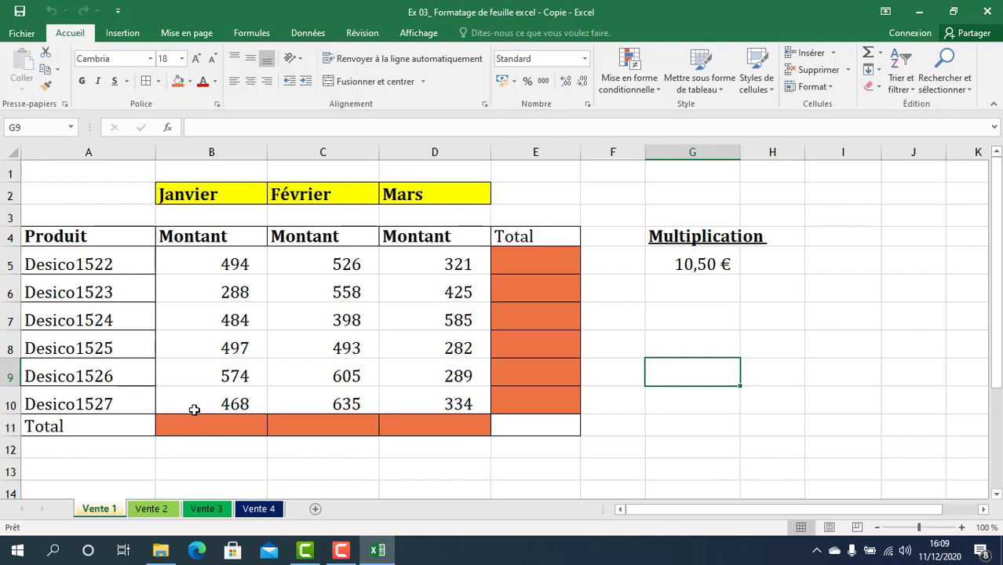
{"action": "left_click", "coordinate": [697, 265]}
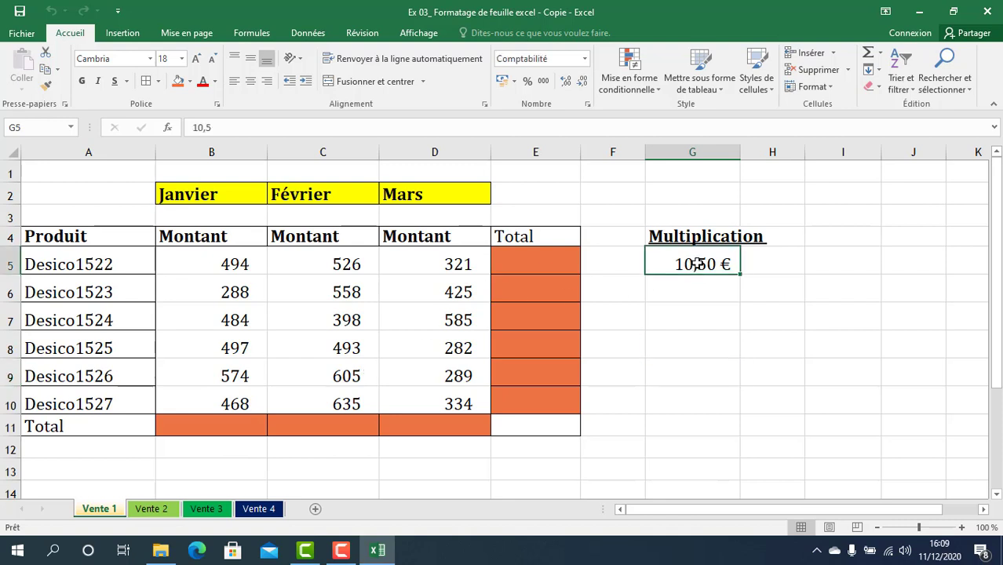
{"action": "key", "text": "ctrl+c"}
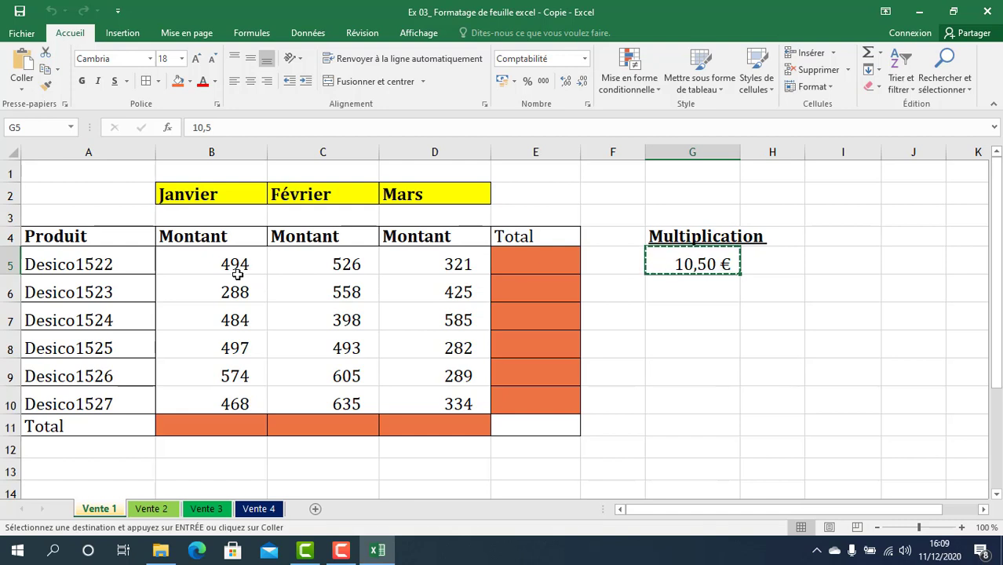
{"action": "left_click_drag", "start_coordinate": [237, 267], "coordinate": [441, 403]}
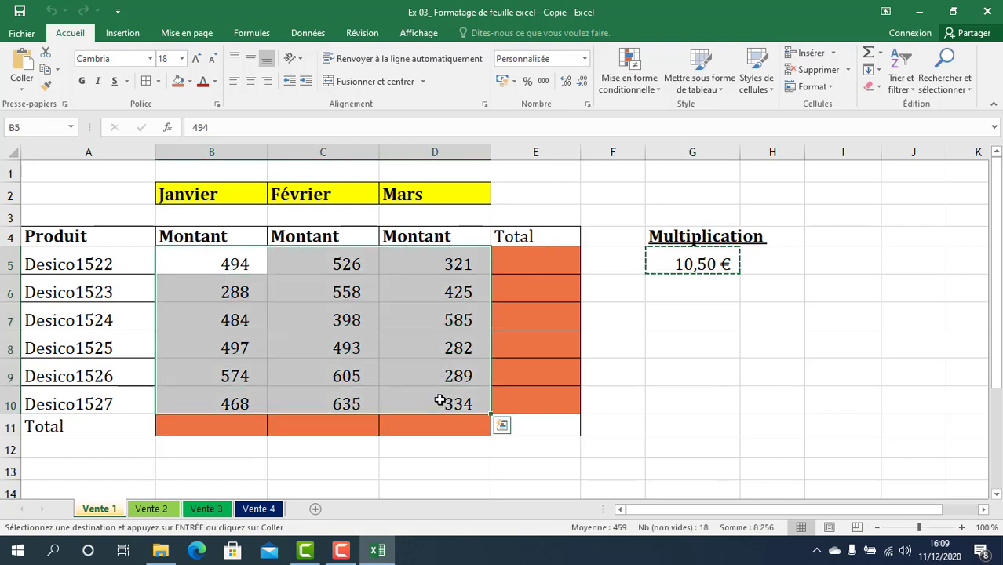
{"action": "right_click", "coordinate": [376, 351]}
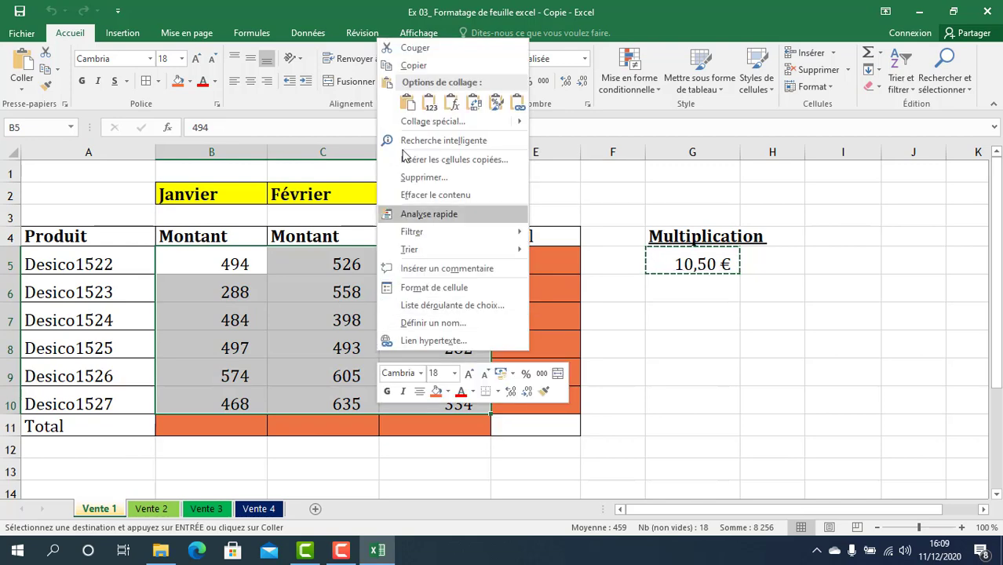
{"action": "mouse_move", "coordinate": [418, 123]}
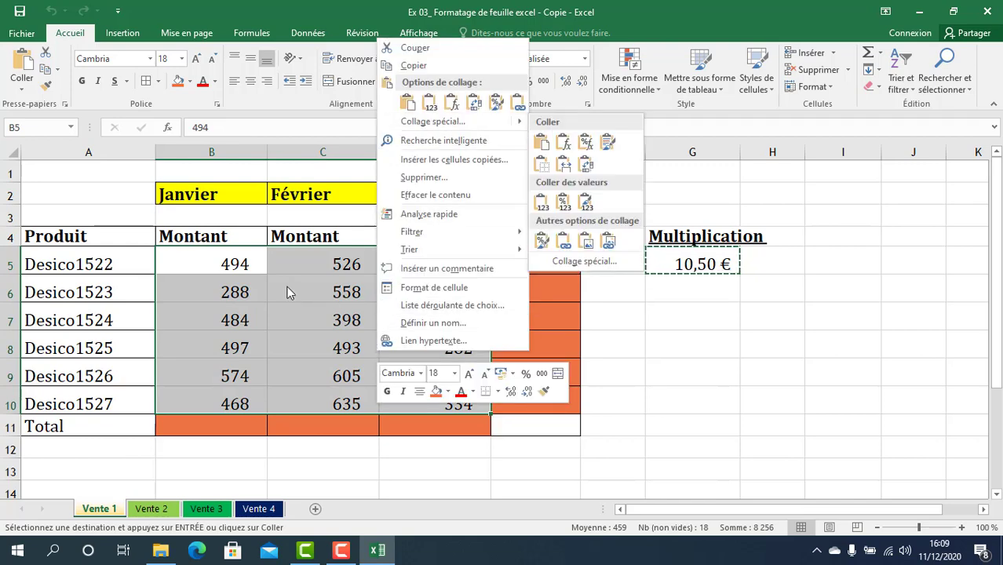
{"action": "key", "text": "Escape"}
{"action": "key", "text": "Escape"}
{"action": "left_click", "coordinate": [287, 288]}
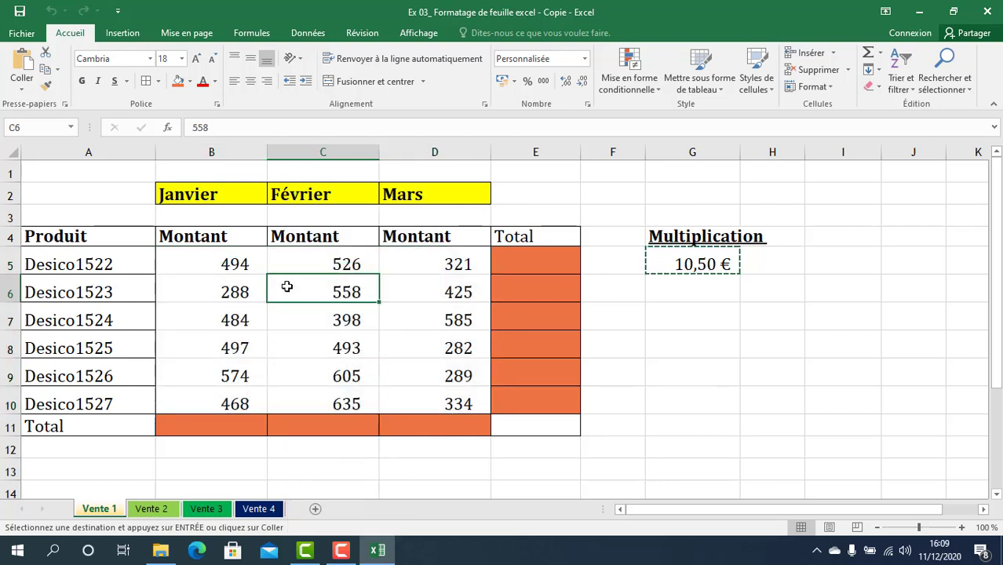
{"action": "key", "text": "Escape"}
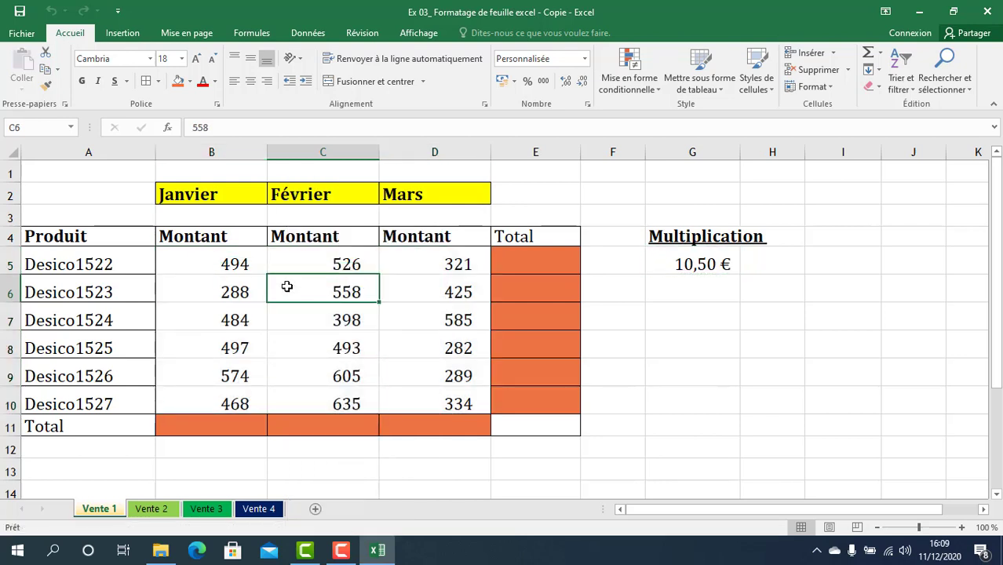
- Group the sheets Vente 1 through Vente 4 and copy the 10,50 € coefficient in G5
{"action": "left_click", "coordinate": [245, 509], "text": "shift"}
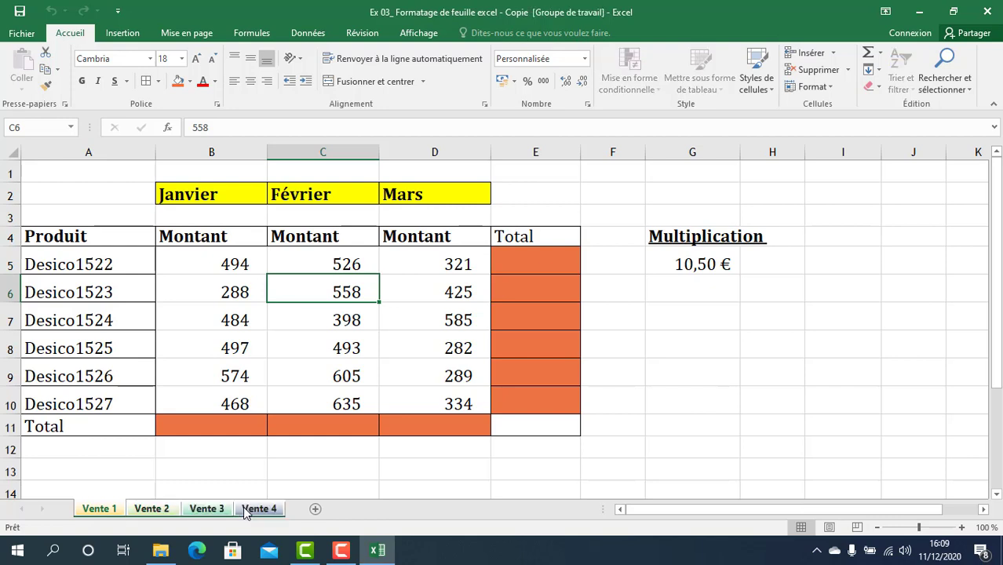
{"action": "left_click", "coordinate": [709, 267]}
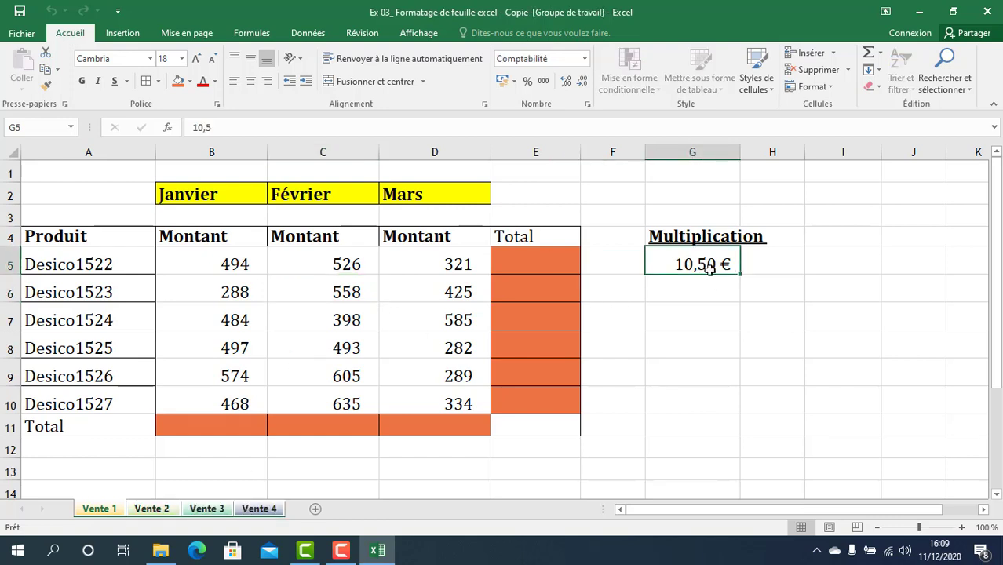
{"action": "key", "text": "ctrl+c"}
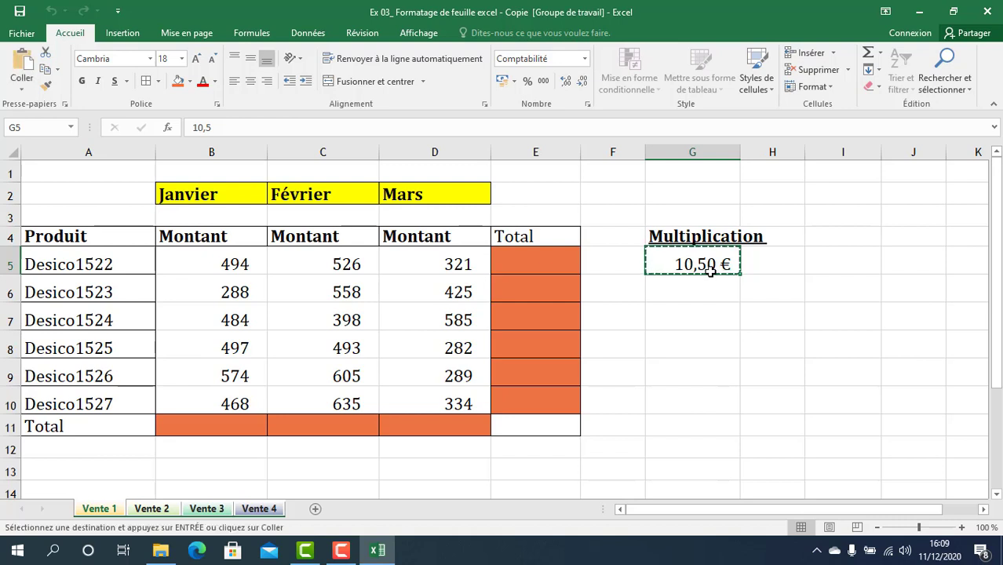
{"action": "double_click", "coordinate": [244, 264]}
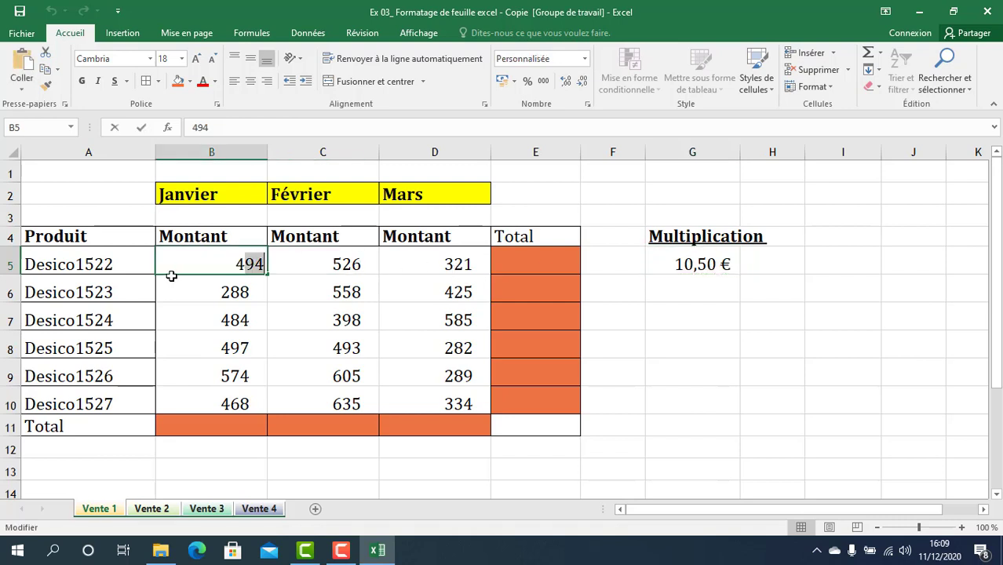
{"action": "left_click", "coordinate": [204, 289]}
{"action": "left_click", "coordinate": [234, 268]}
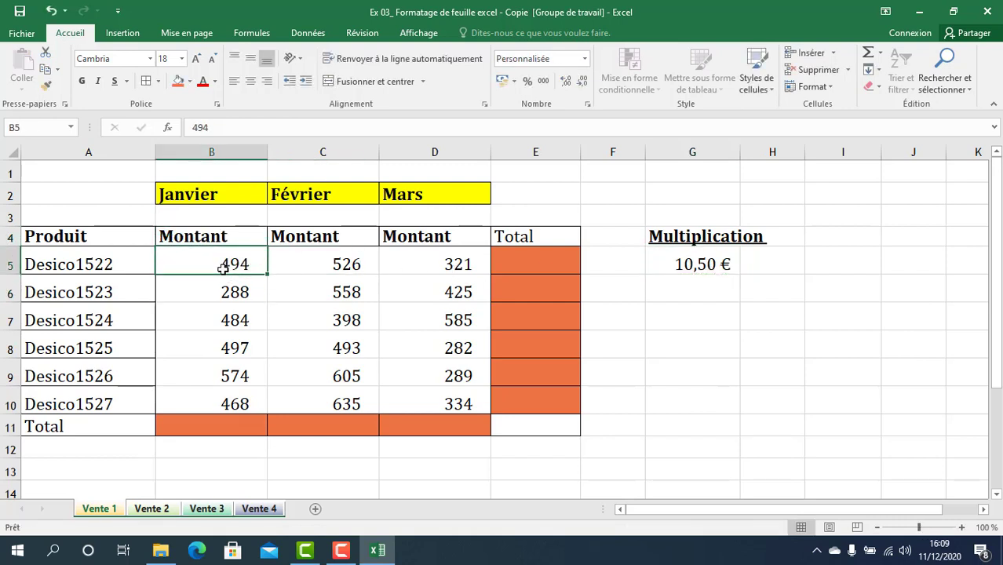
{"action": "left_click_drag", "start_coordinate": [221, 264], "coordinate": [399, 393]}
{"action": "left_click", "coordinate": [372, 364]}
{"action": "right_click", "coordinate": [372, 364]}
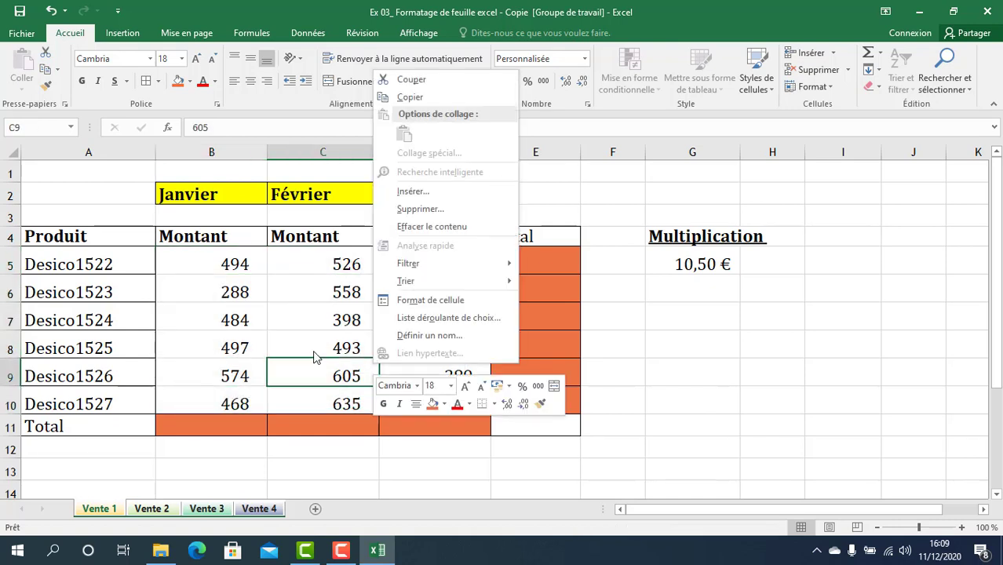
{"action": "left_click", "coordinate": [250, 271]}
{"action": "left_click_drag", "start_coordinate": [248, 269], "coordinate": [421, 409]}
{"action": "right_click", "coordinate": [380, 350]}
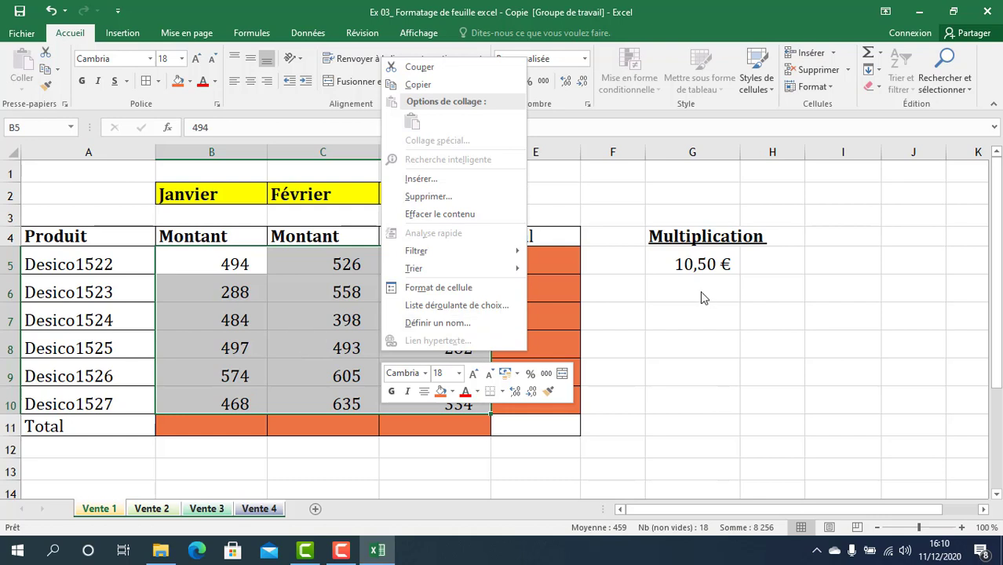
{"action": "left_click", "coordinate": [720, 263]}
- Multiply the monthly amounts in B5:D10 by the coefficient in G5 on the grouped sheets, using Paste Special with the Multiplication operation
{"action": "left_click", "coordinate": [718, 253]}
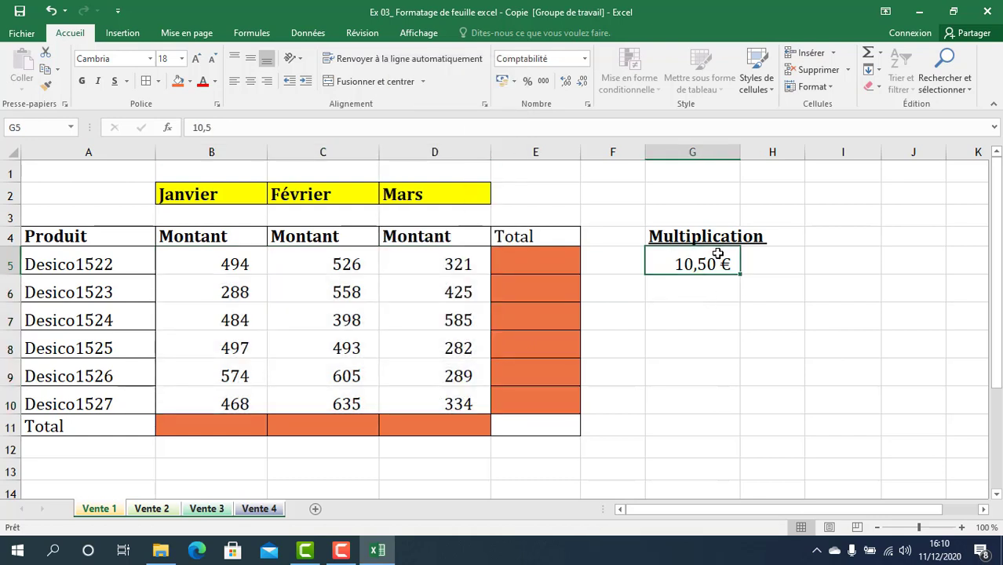
{"action": "key", "text": "ctrl+c"}
{"action": "left_click_drag", "start_coordinate": [186, 268], "coordinate": [424, 383]}
{"action": "right_click", "coordinate": [382, 334]}
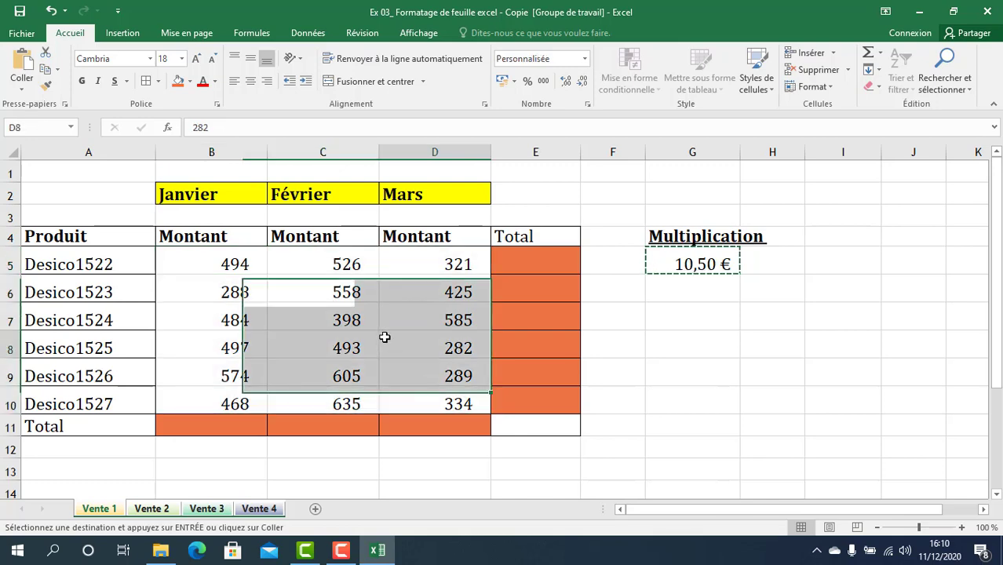
{"action": "left_click", "coordinate": [238, 267]}
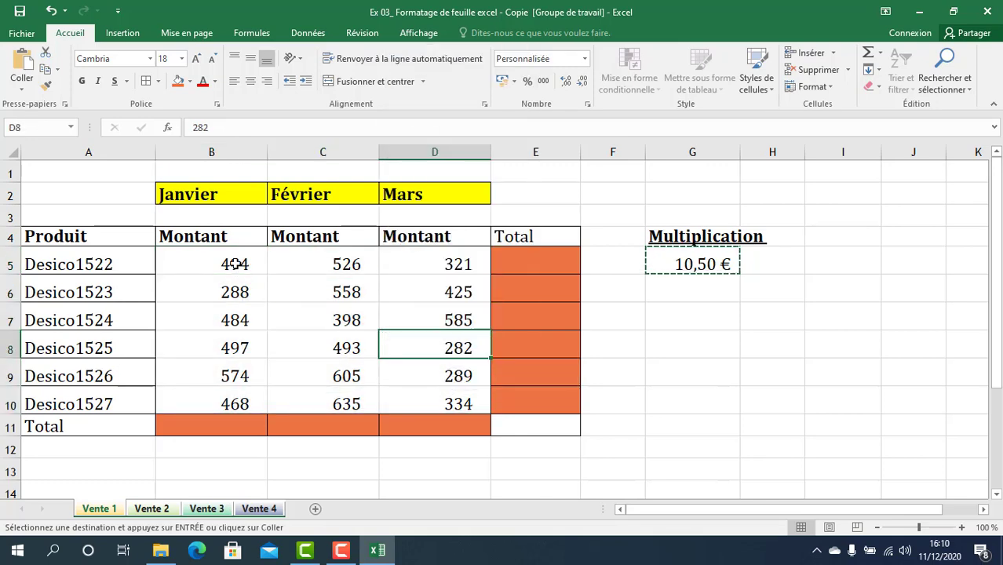
{"action": "left_click_drag", "start_coordinate": [238, 266], "coordinate": [462, 406]}
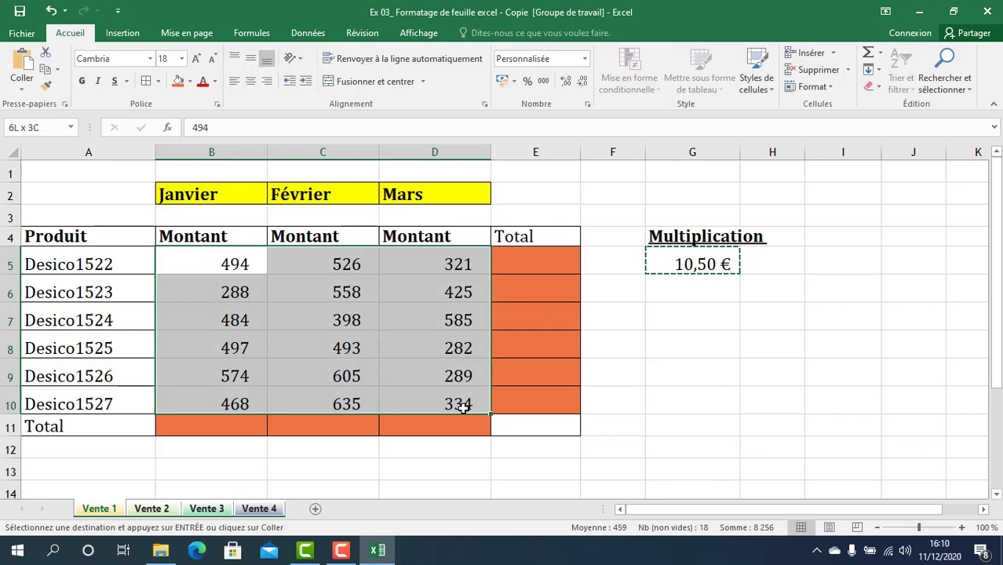
{"action": "right_click", "coordinate": [415, 349]}
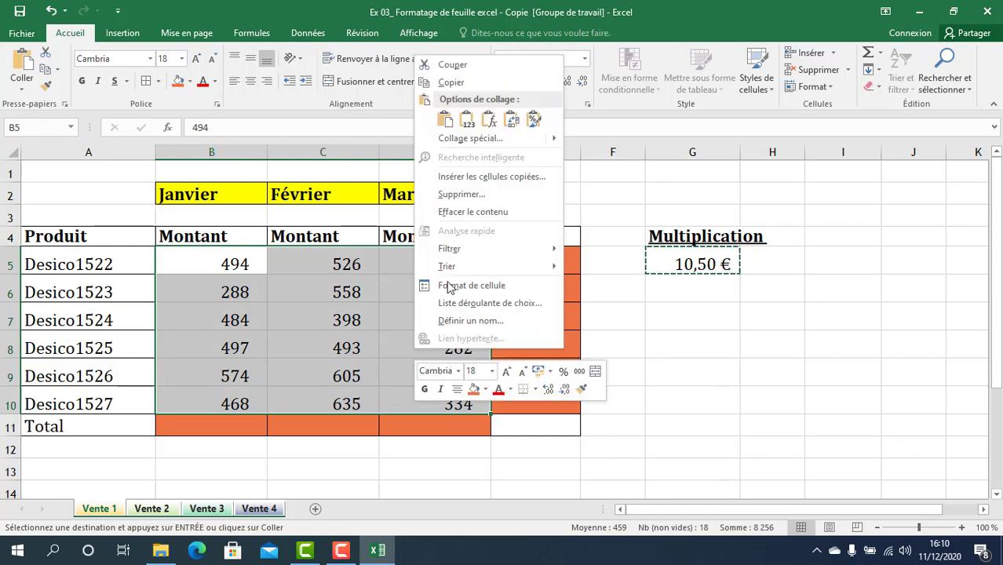
{"action": "left_click", "coordinate": [460, 142]}
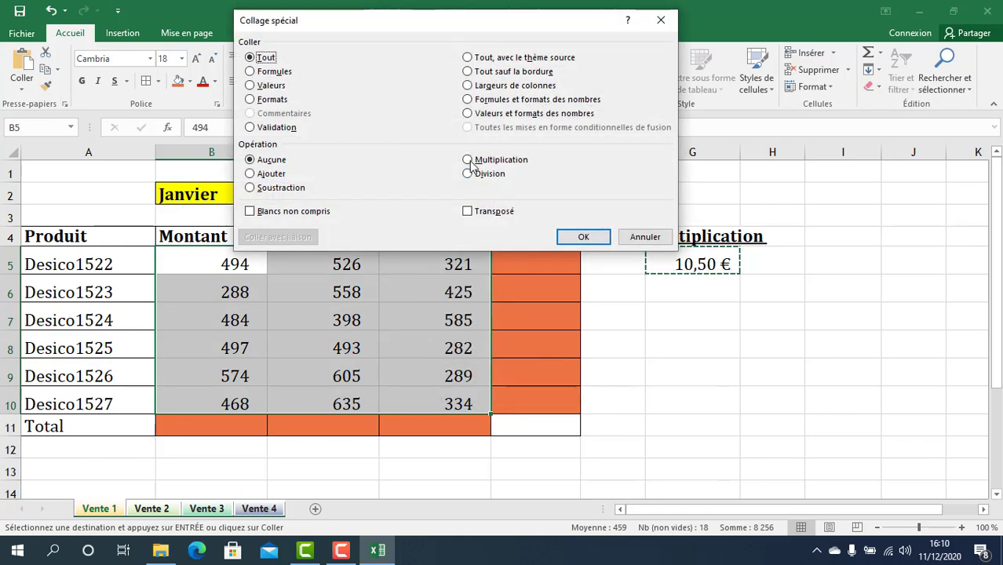
{"action": "left_click", "coordinate": [468, 159]}
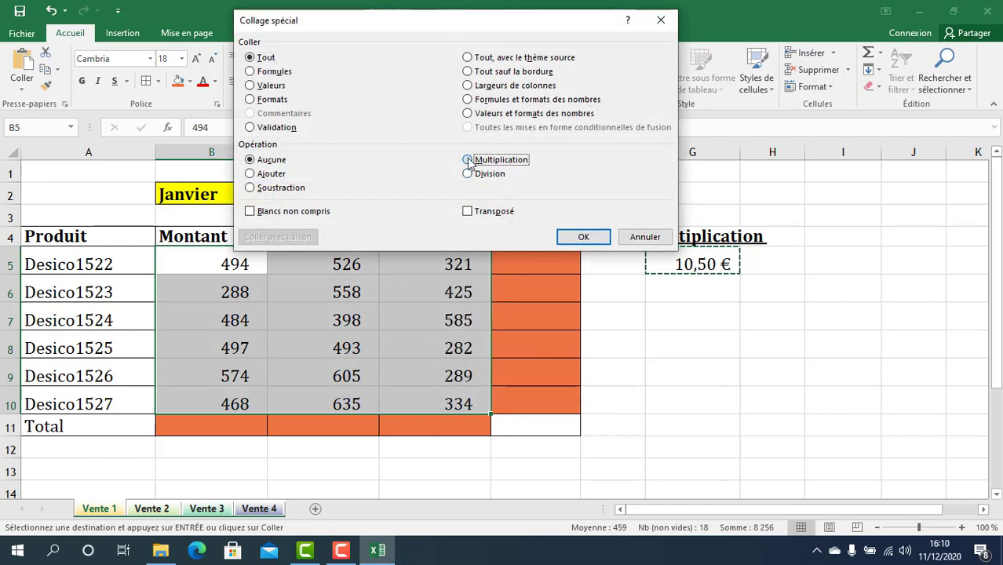
{"action": "left_click", "coordinate": [586, 236]}
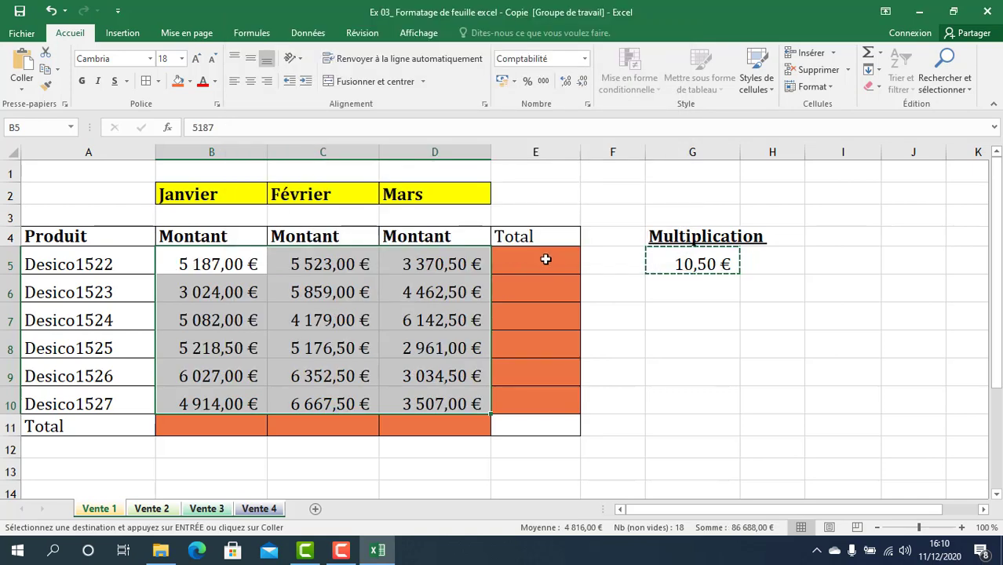
- Fill E5:E10 with AutoSum totals of each product's three monthly amounts on all grouped sheets
{"action": "left_click_drag", "start_coordinate": [543, 262], "coordinate": [530, 396]}
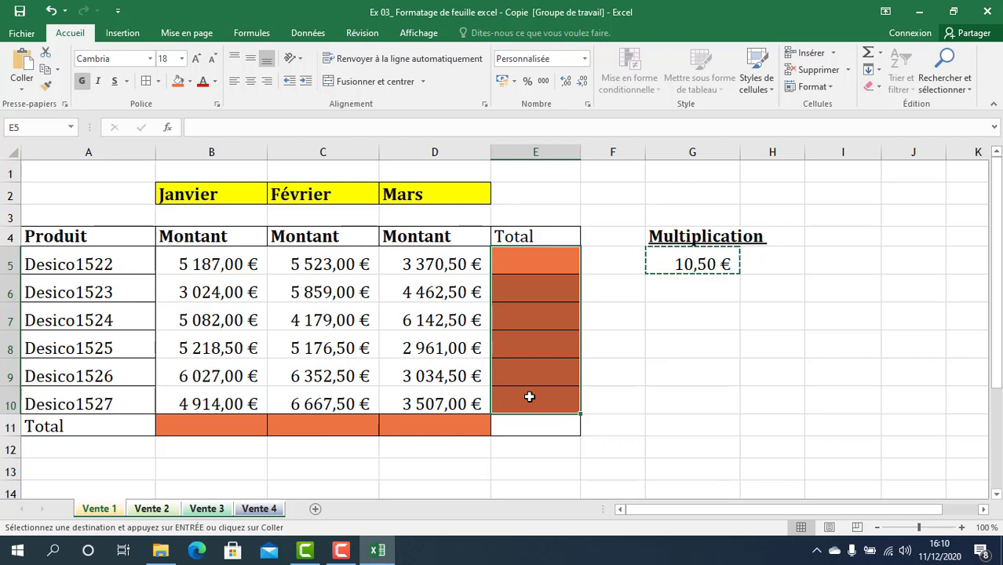
{"action": "type", "text": "="}
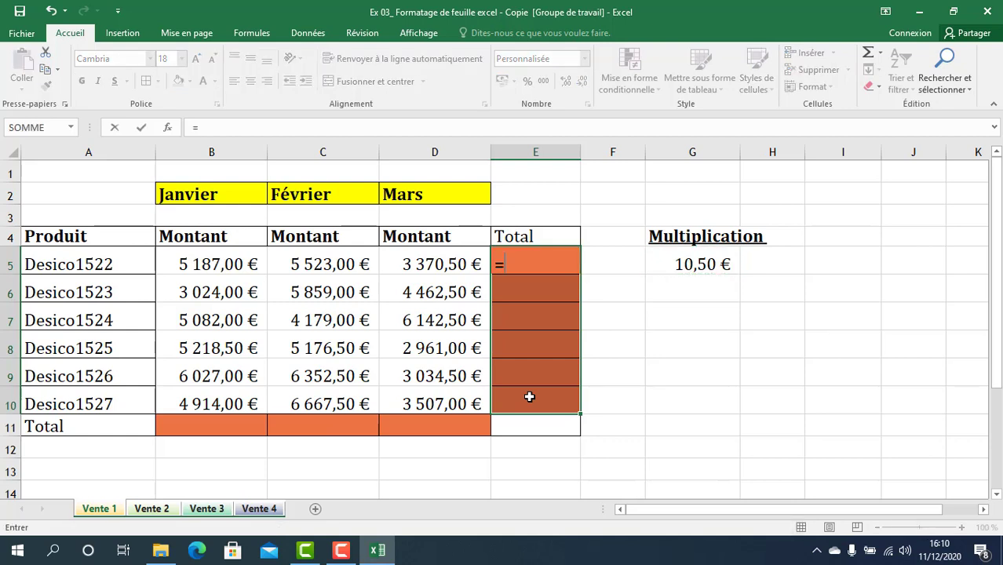
{"action": "key", "text": "BackSpace"}
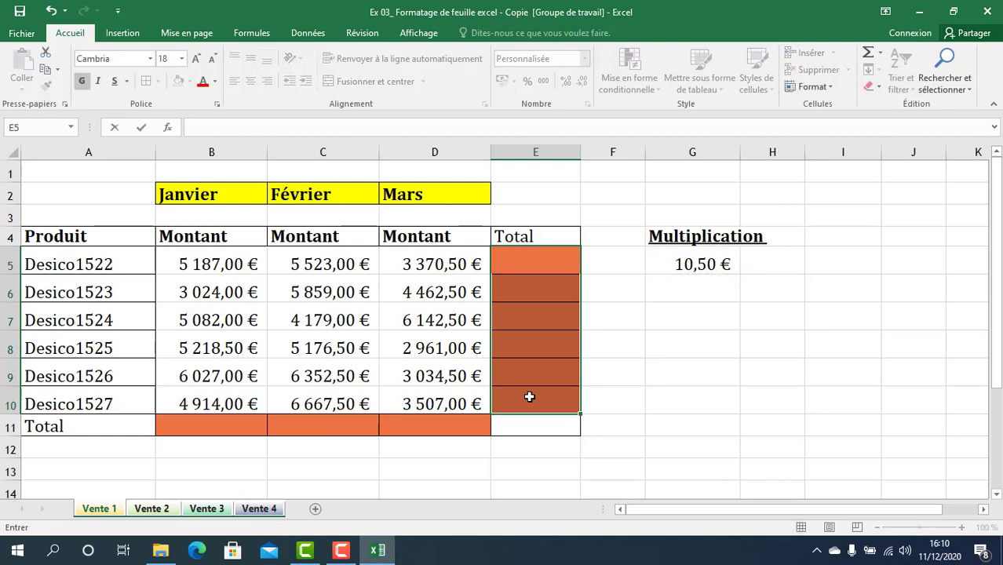
{"action": "key", "text": "Escape"}
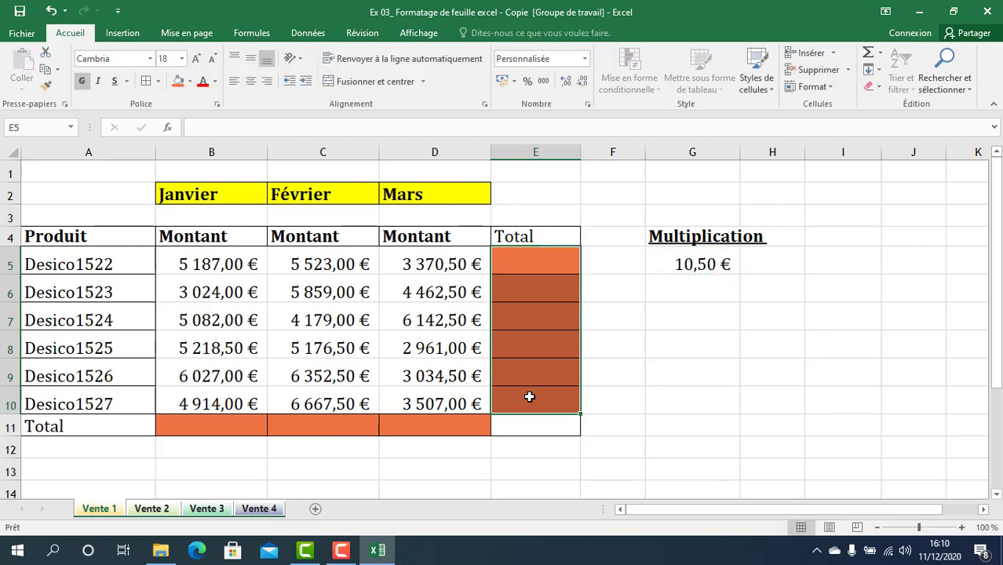
{"action": "key", "text": "alt+equal"}
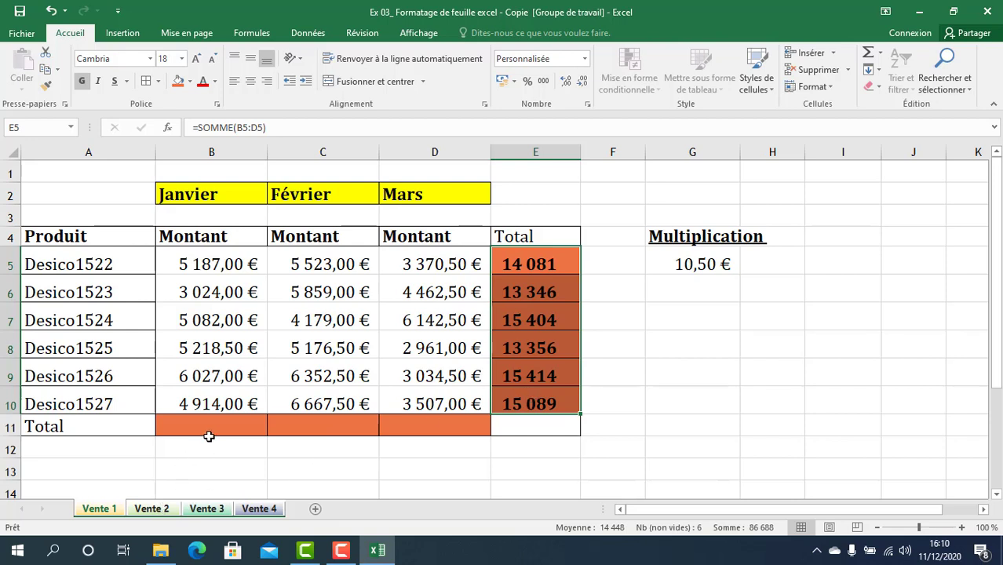
- Add AutoSum totals for the three months in B11:D11 and widen columns B to D equally to fit them
{"action": "left_click_drag", "start_coordinate": [210, 426], "coordinate": [451, 417]}
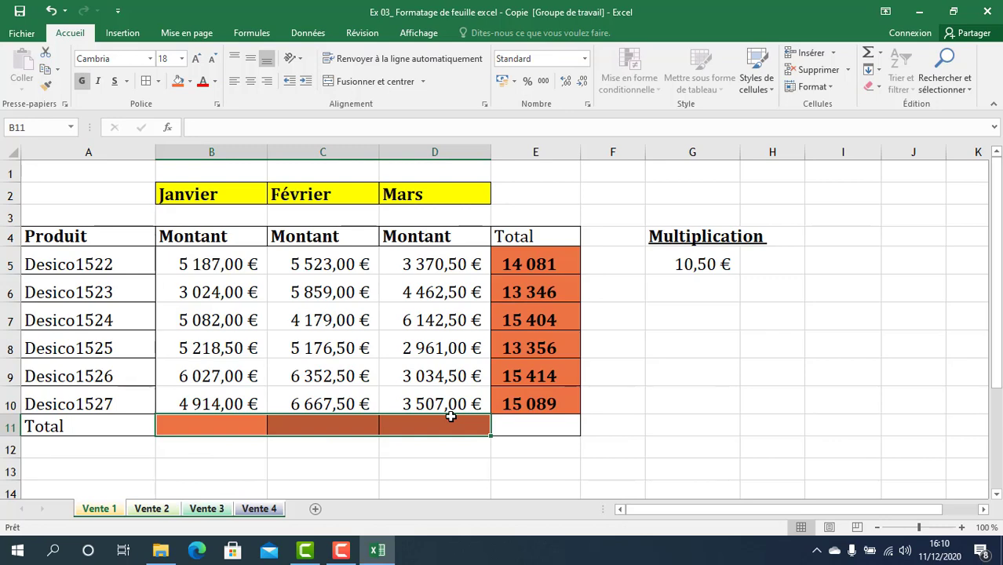
{"action": "key", "text": "alt+equal"}
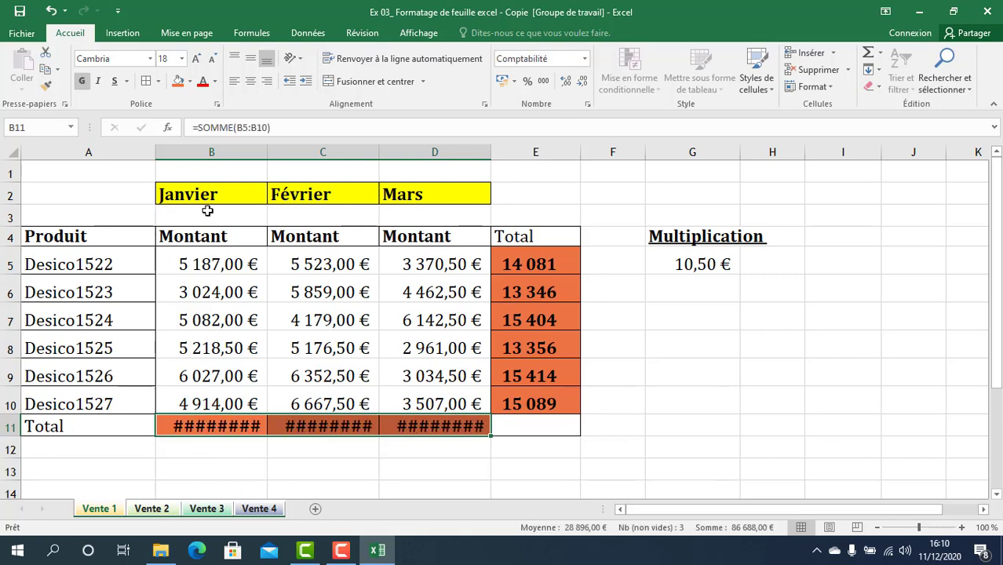
{"action": "left_click", "coordinate": [249, 152]}
{"action": "left_click_drag", "start_coordinate": [250, 151], "coordinate": [386, 156]}
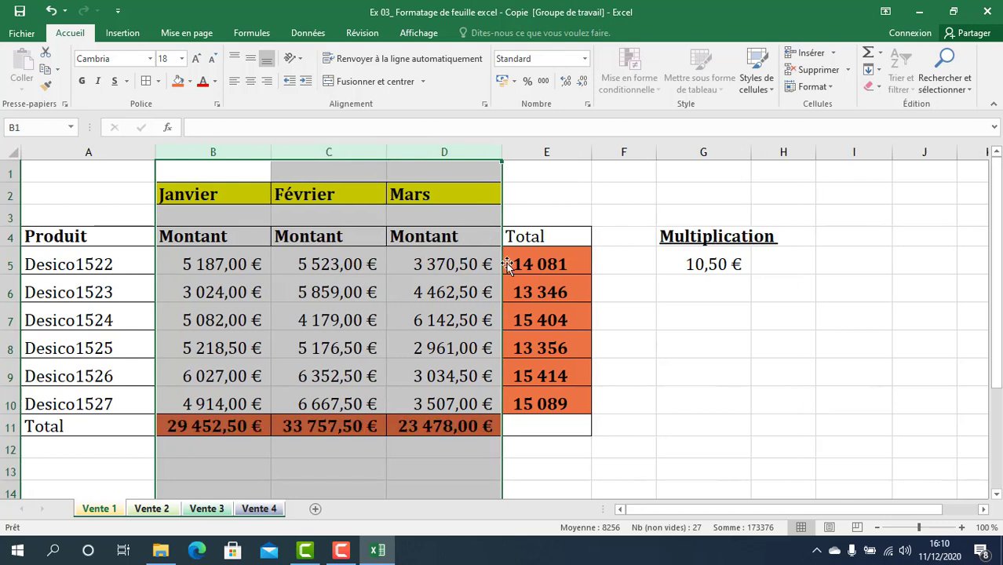
- Apply the euro accounting format to the product totals in E5:E10 on the grouped sheets and auto-fit column E
{"action": "left_click", "coordinate": [533, 291]}
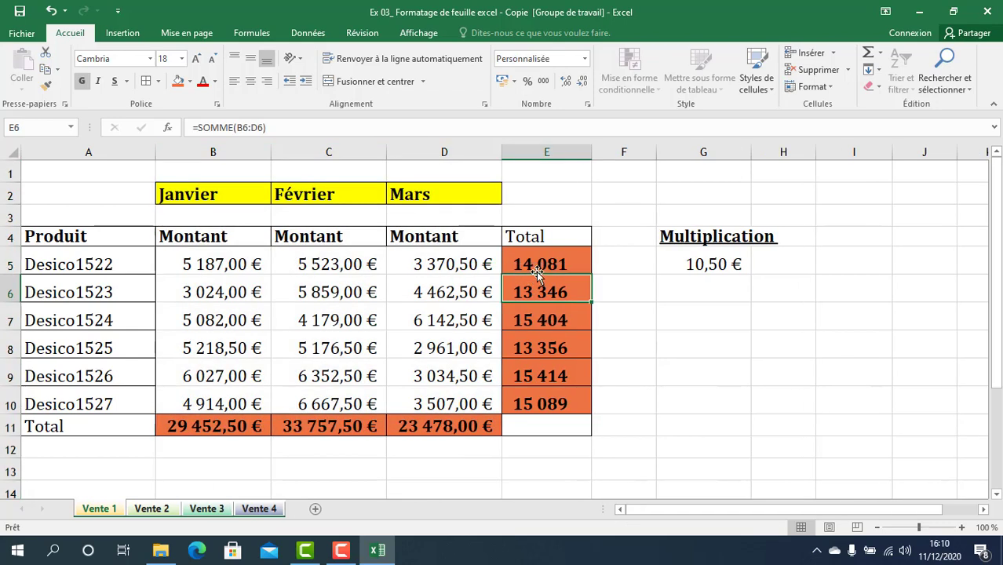
{"action": "left_click_drag", "start_coordinate": [534, 267], "coordinate": [535, 408]}
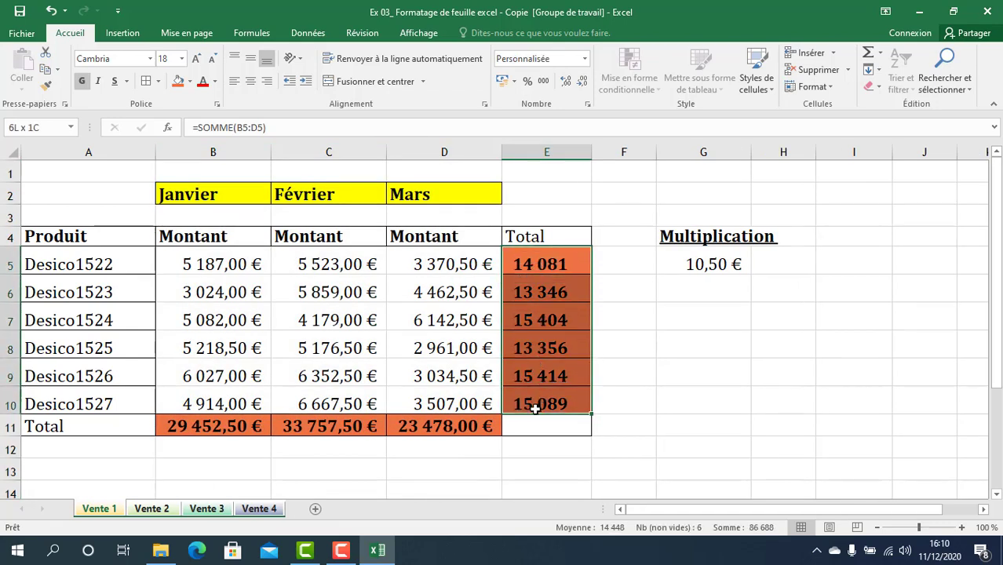
{"action": "left_click", "coordinate": [503, 81]}
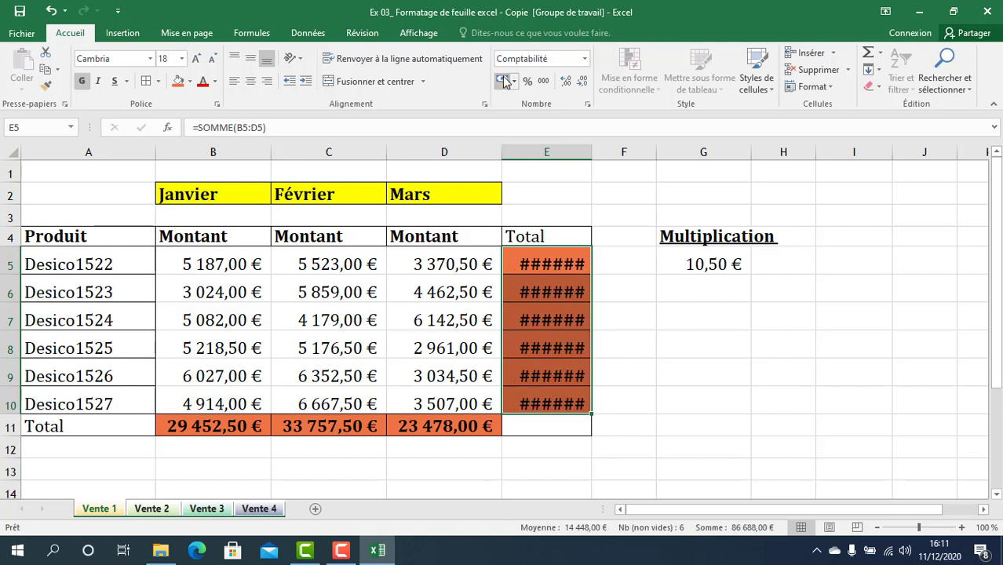
{"action": "double_click", "coordinate": [591, 152]}
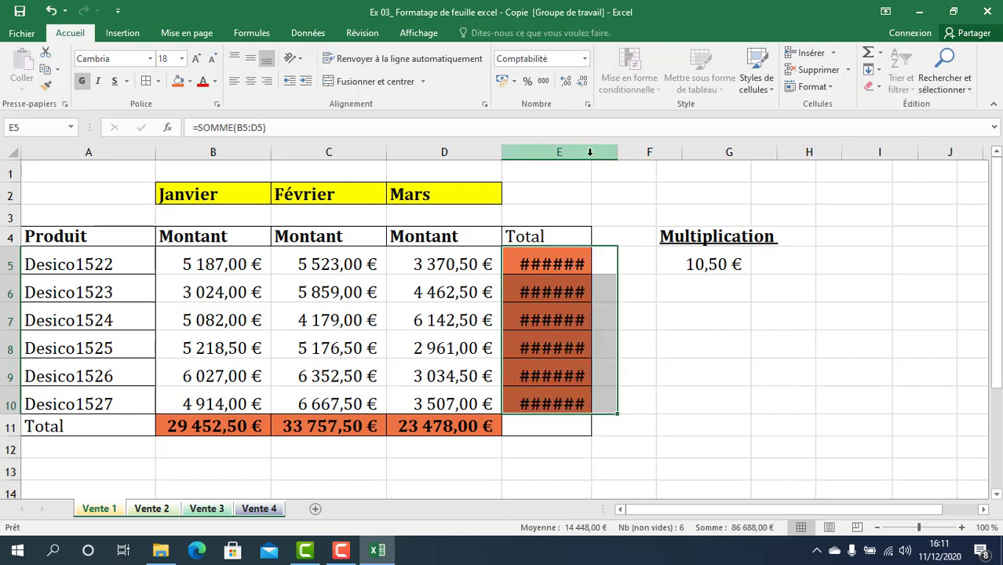
{"action": "left_click", "coordinate": [677, 284]}
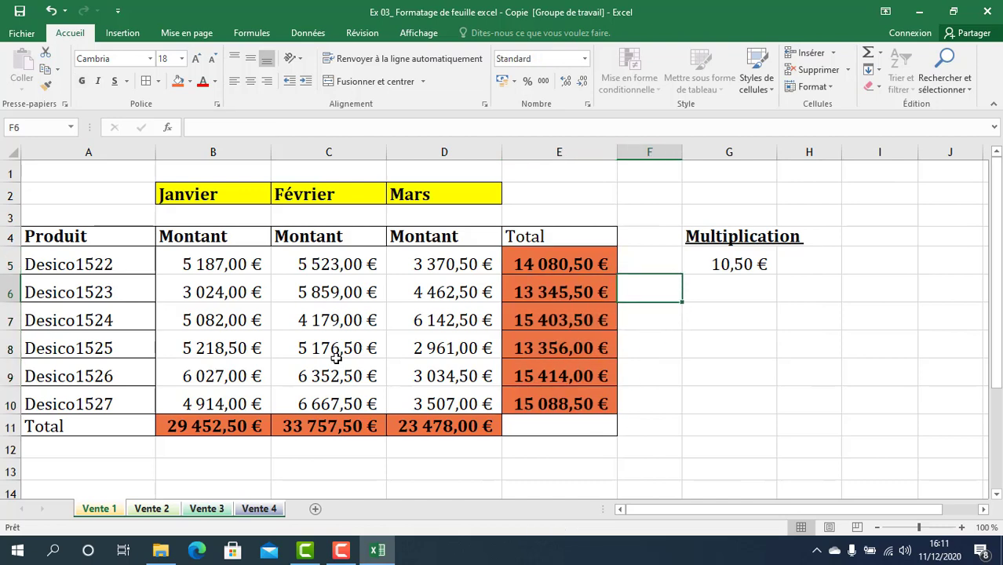
- Ungroup the Vente sheets, leaving only Vente 2 selected
{"action": "right_click", "coordinate": [208, 519]}
{"action": "left_click", "coordinate": [249, 503]}
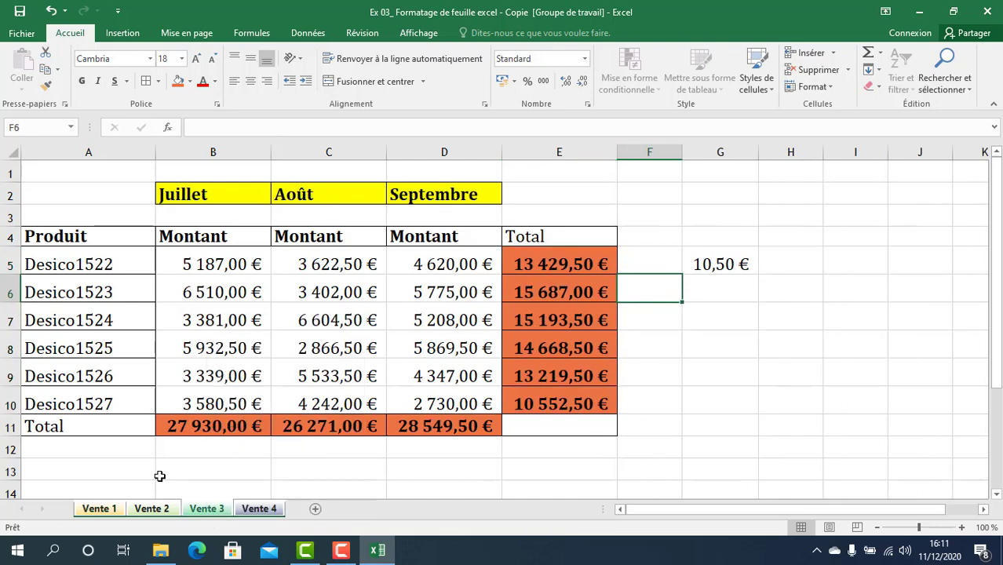
{"action": "left_click", "coordinate": [149, 508]}
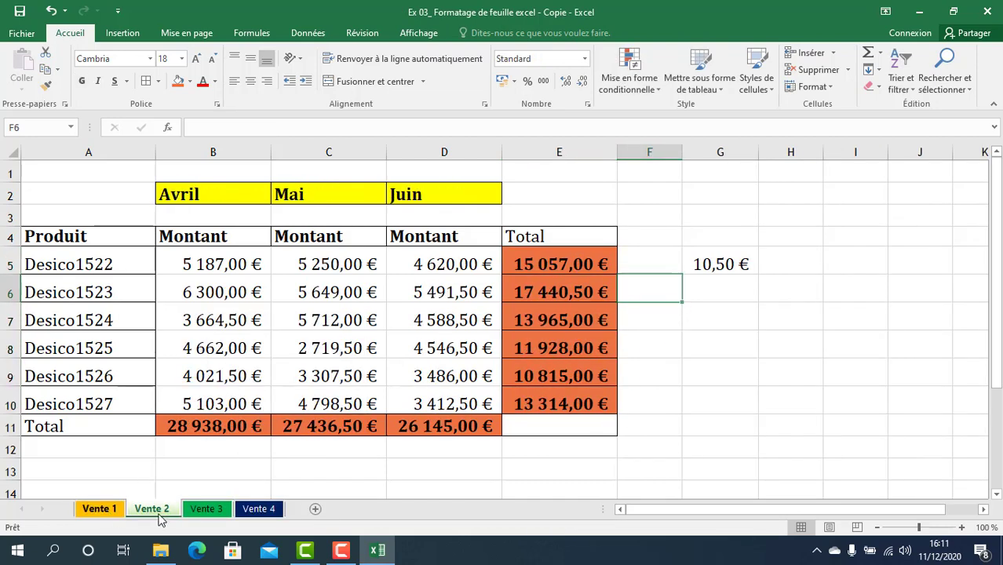
- Check the multiplied amounts and the row and column totals on each sheet from Vente 1 to Vente 4
{"action": "left_click", "coordinate": [98, 509]}
{"action": "left_click", "coordinate": [208, 510]}
{"action": "left_click", "coordinate": [260, 510]}
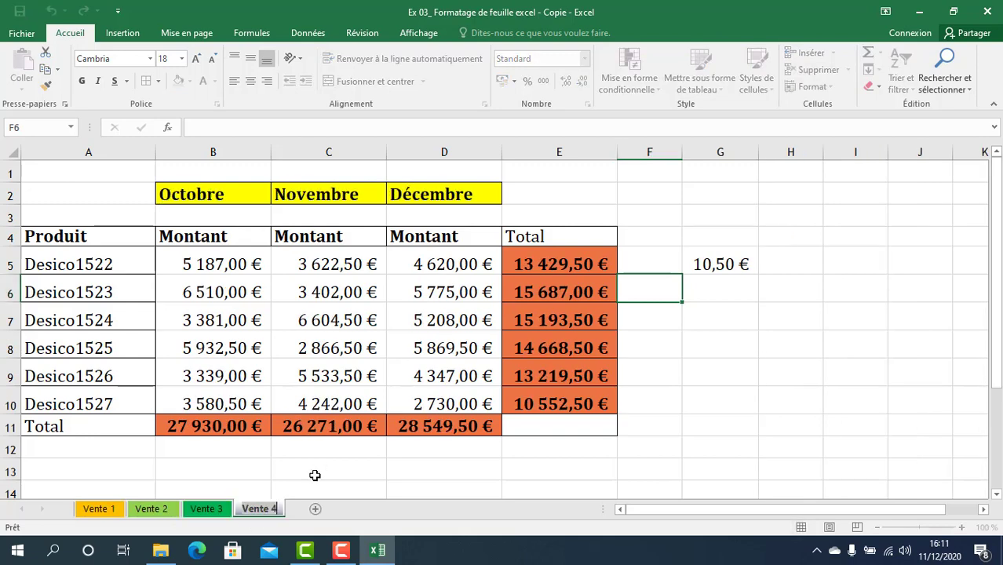
{"action": "left_click", "coordinate": [207, 509]}
{"action": "left_click", "coordinate": [161, 512]}
{"action": "left_click", "coordinate": [110, 511]}
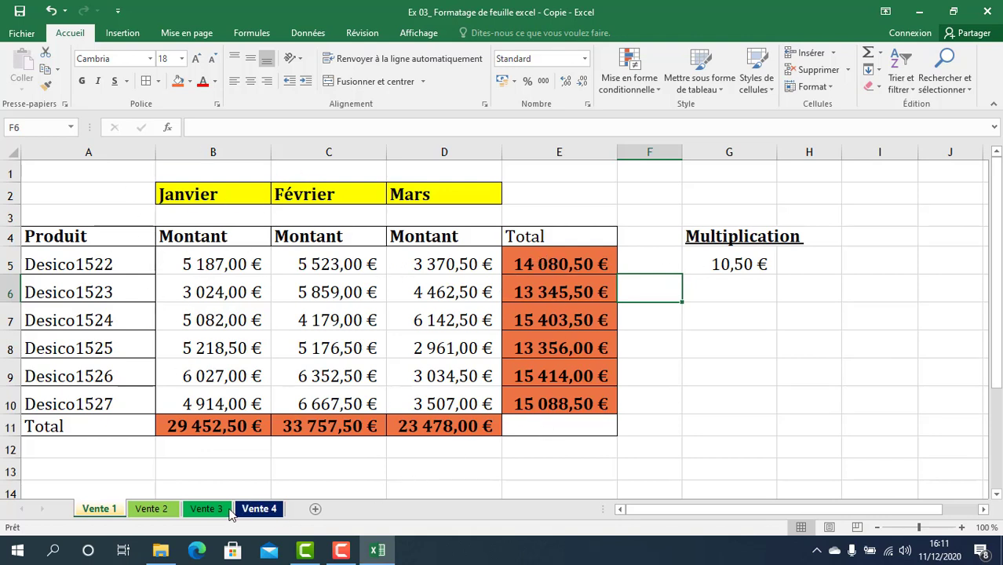
{"action": "left_click", "coordinate": [161, 510]}
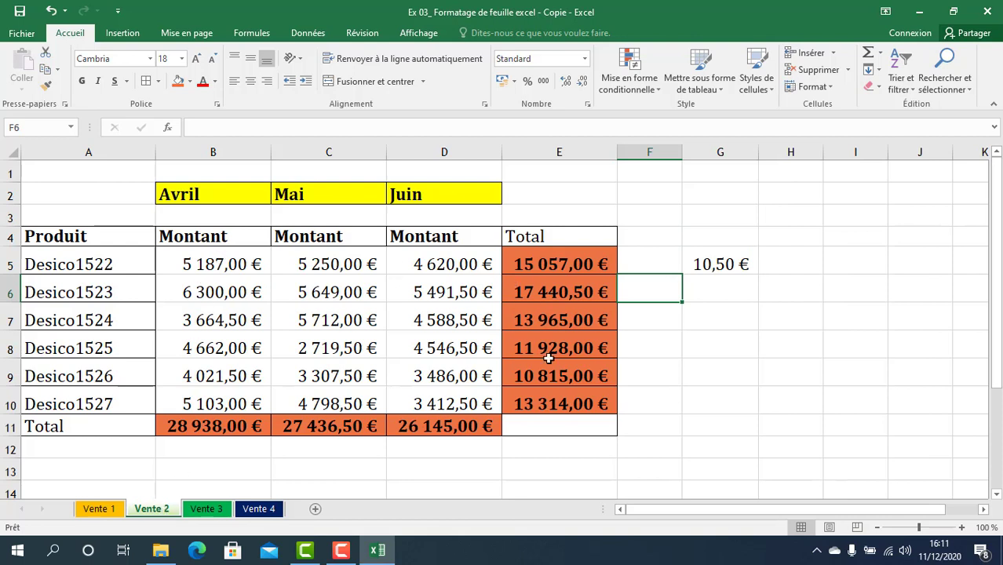
{"action": "left_click", "coordinate": [225, 511]}
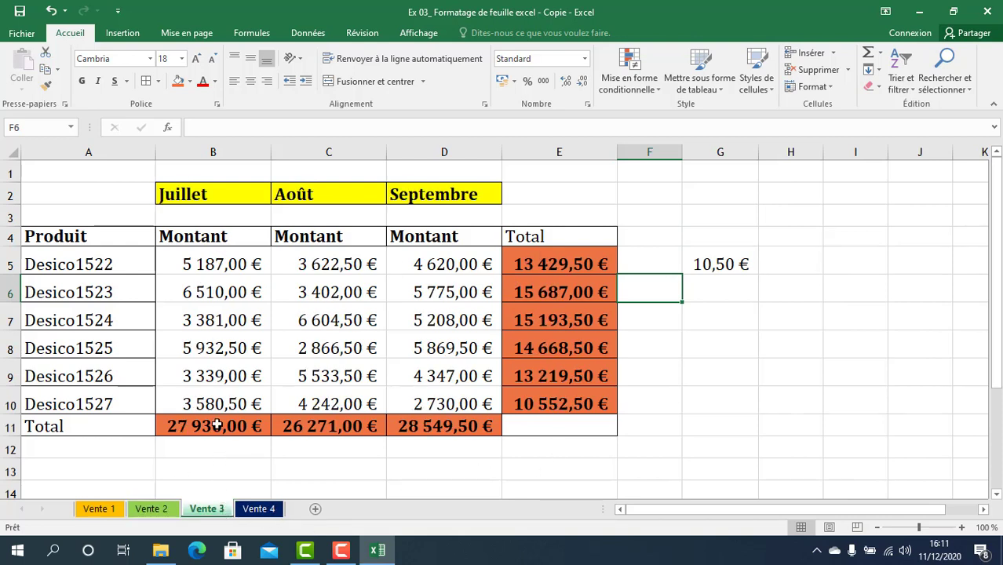
{"action": "left_click", "coordinate": [261, 511]}
{"action": "left_click", "coordinate": [721, 404]}
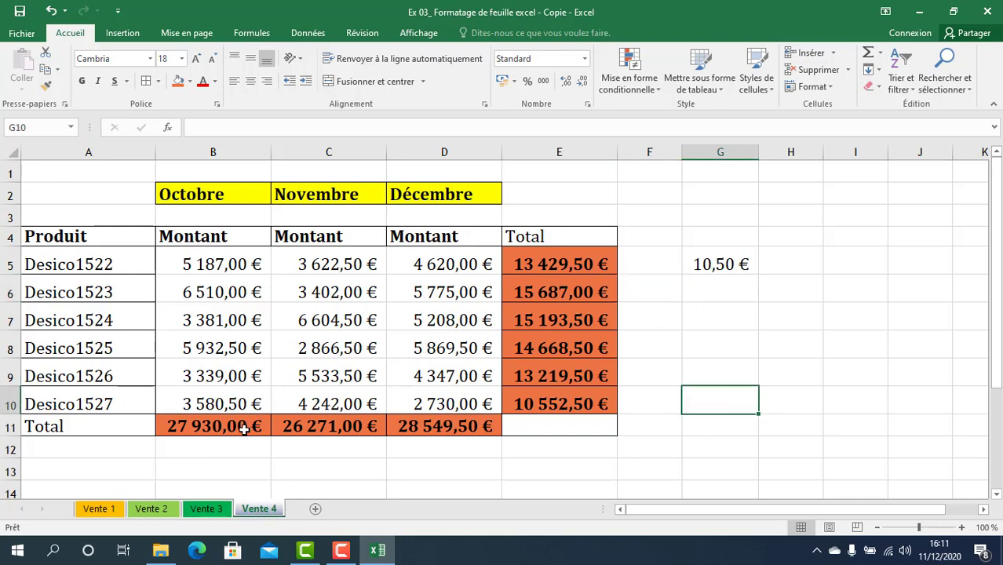
{"action": "left_click", "coordinate": [100, 510]}
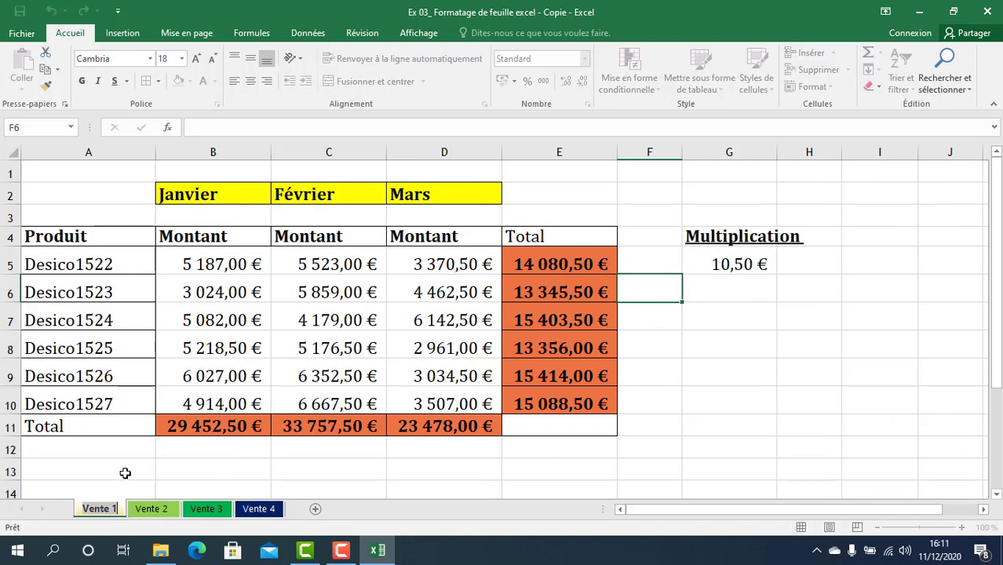
{"action": "double_click", "coordinate": [129, 464]}
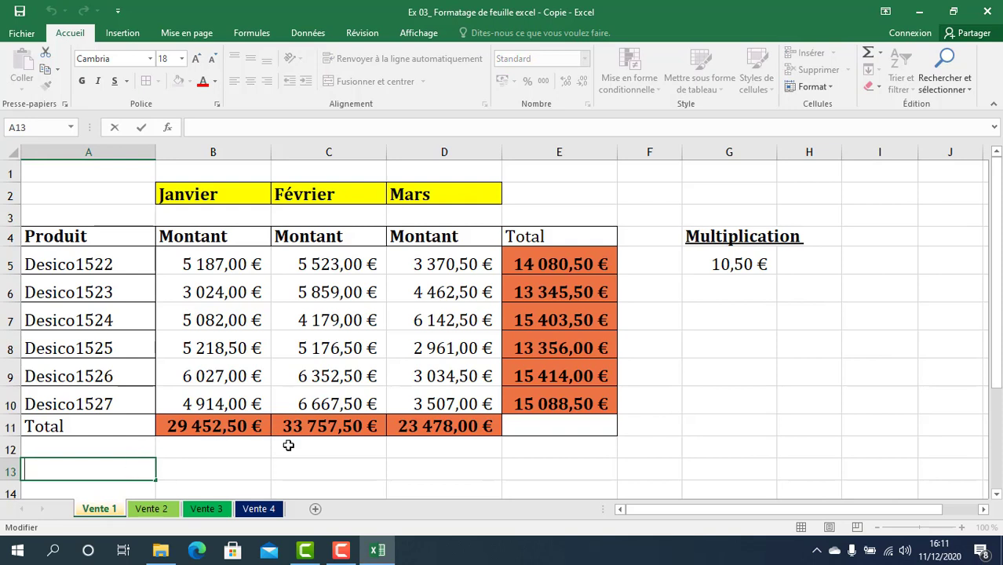
{"action": "left_click", "coordinate": [302, 466]}
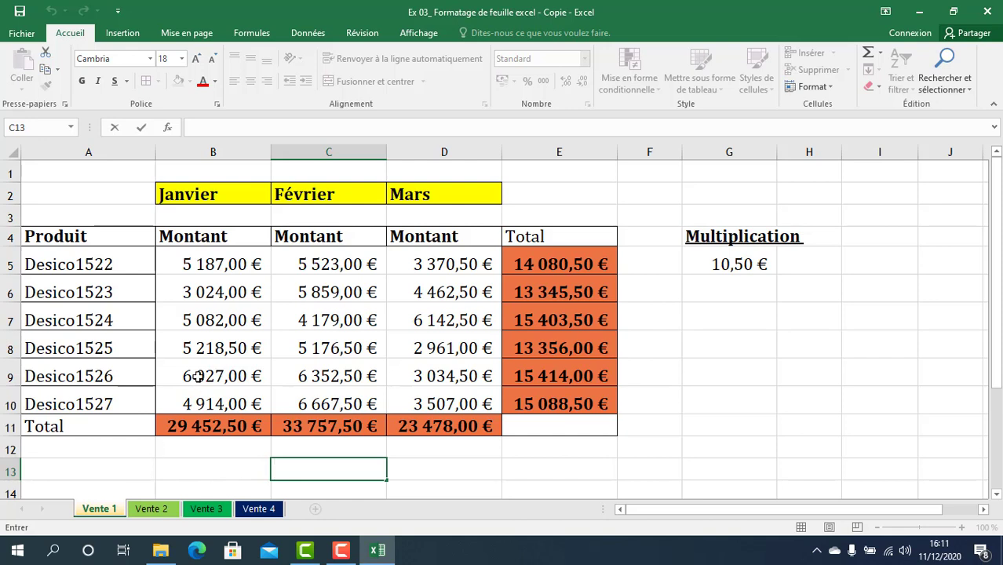
{"action": "left_click", "coordinate": [657, 408]}
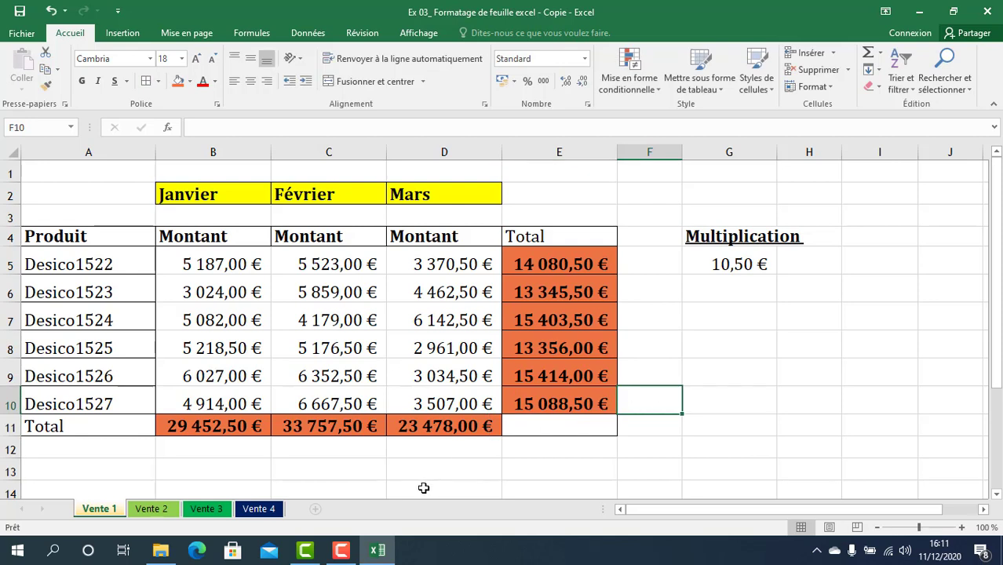